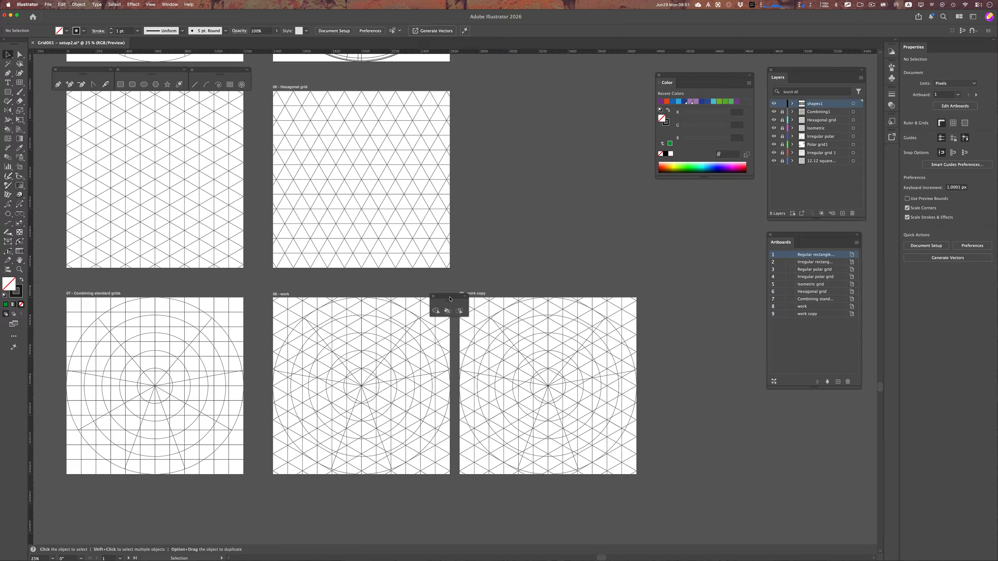
Toggle the visibility of the shapes1 and Combining1 layers to check which artboard grids each one holds.
left_click_drag(450, 299, 507, 242)
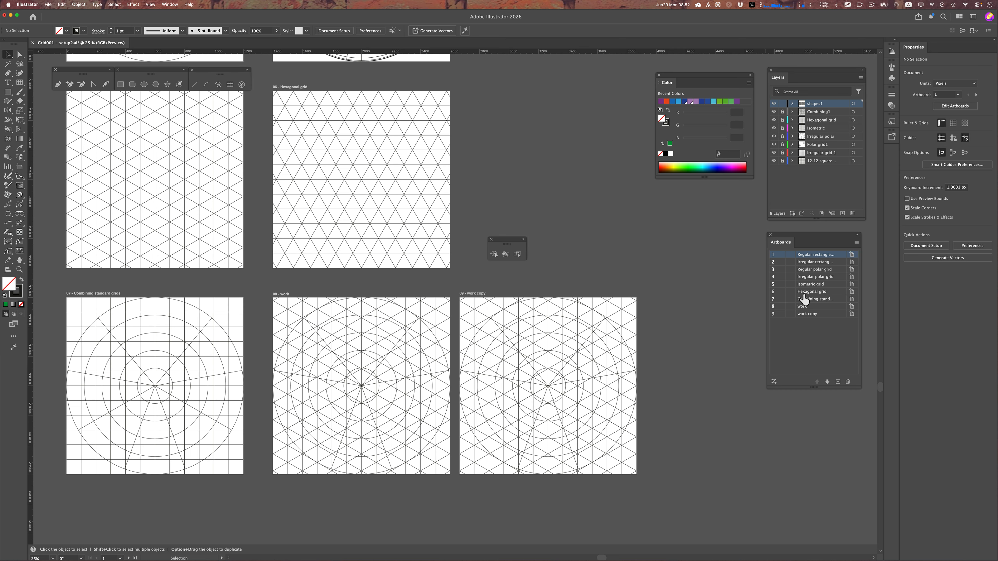
left_click(775, 104)
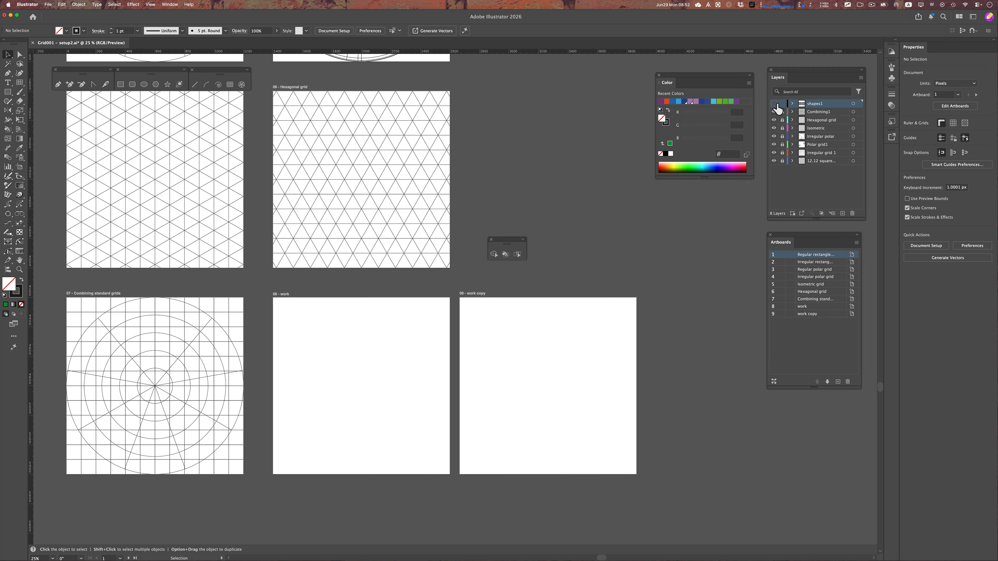
left_click(774, 104)
left_click(774, 104)
left_click(774, 103)
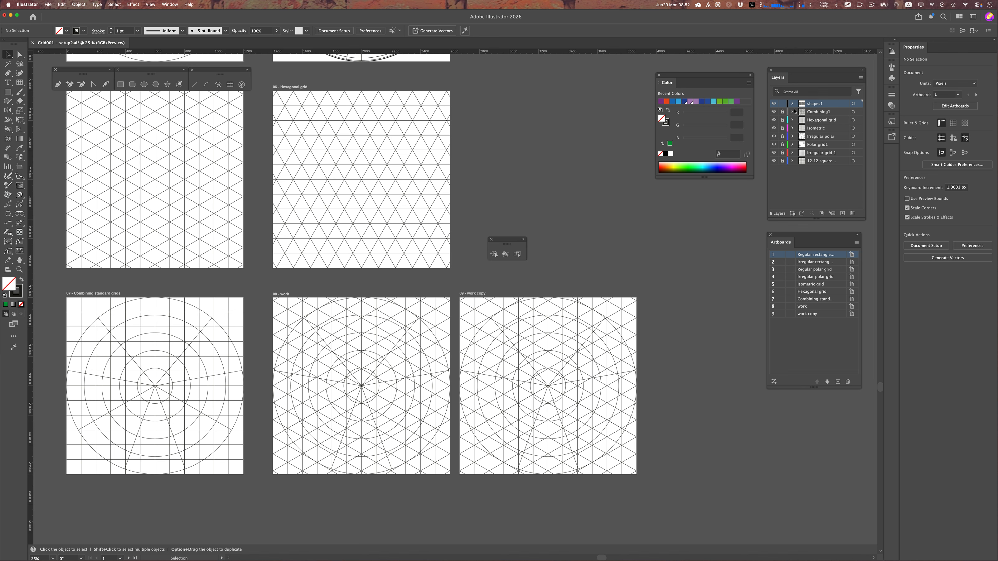
left_click(775, 112)
left_click(774, 112)
left_click(774, 104)
left_click(774, 104)
Rename the shapes1 layer as Combining2.
double_click(813, 104)
type("Combi")
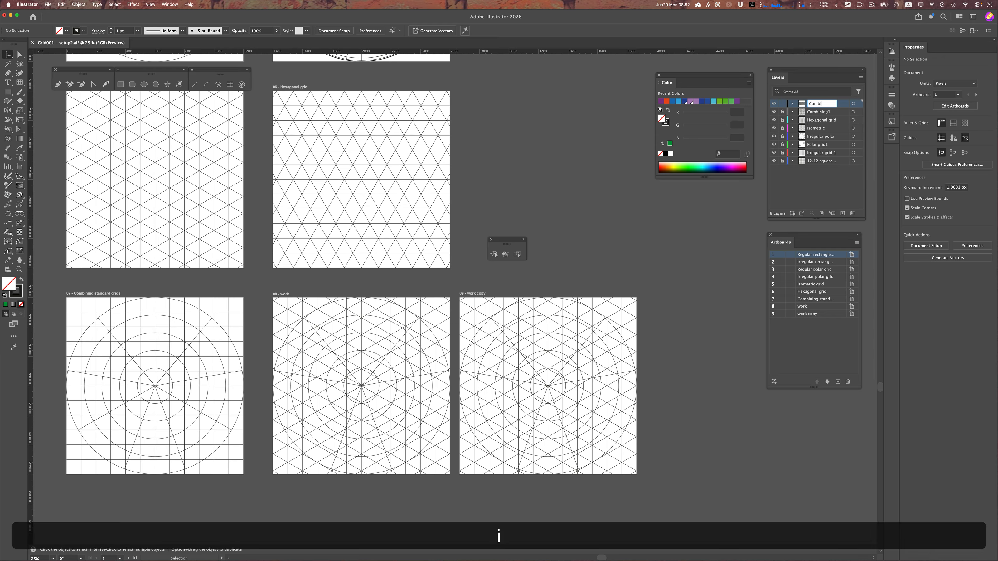
type("ning2")
key("Return")
Create a layer named New shapes above the locked Combining2 layer and save the document.
left_click(842, 213)
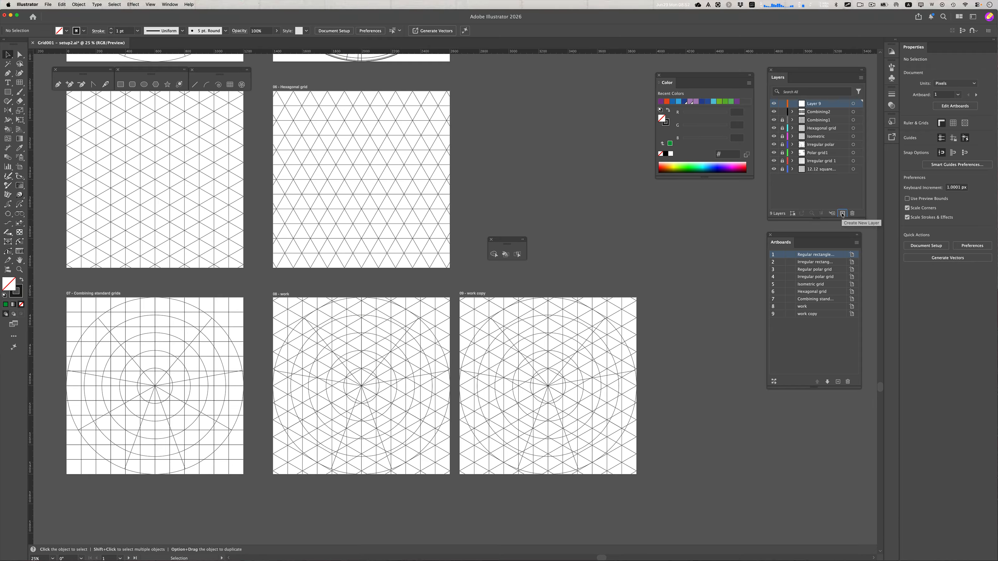
left_click(782, 111)
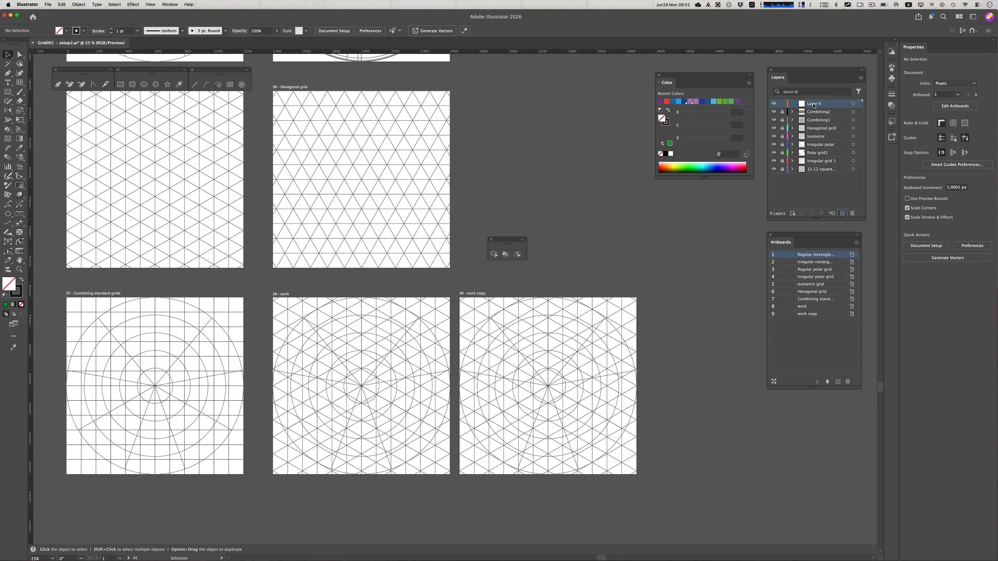
double_click(814, 105)
key("shift")
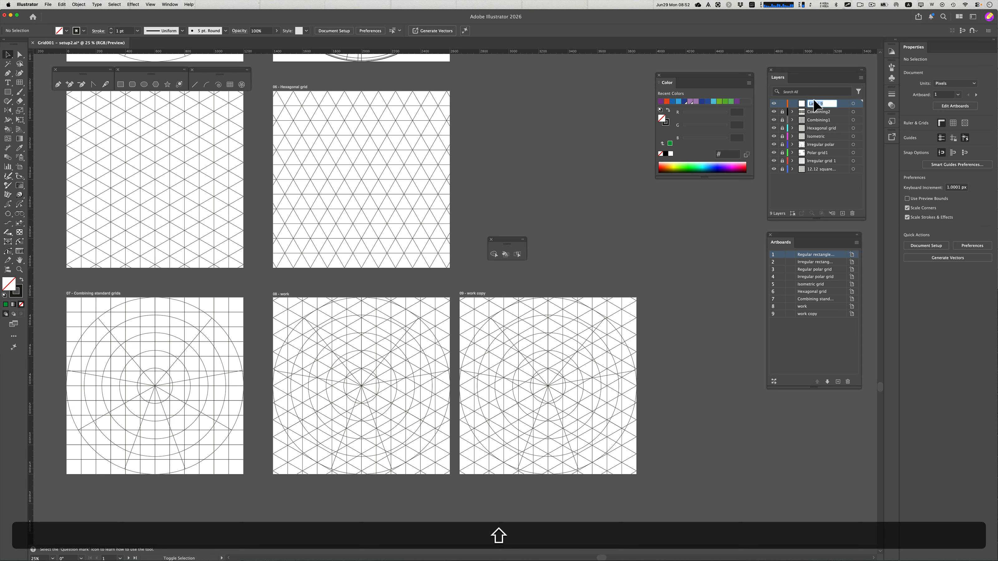
type("New shape")
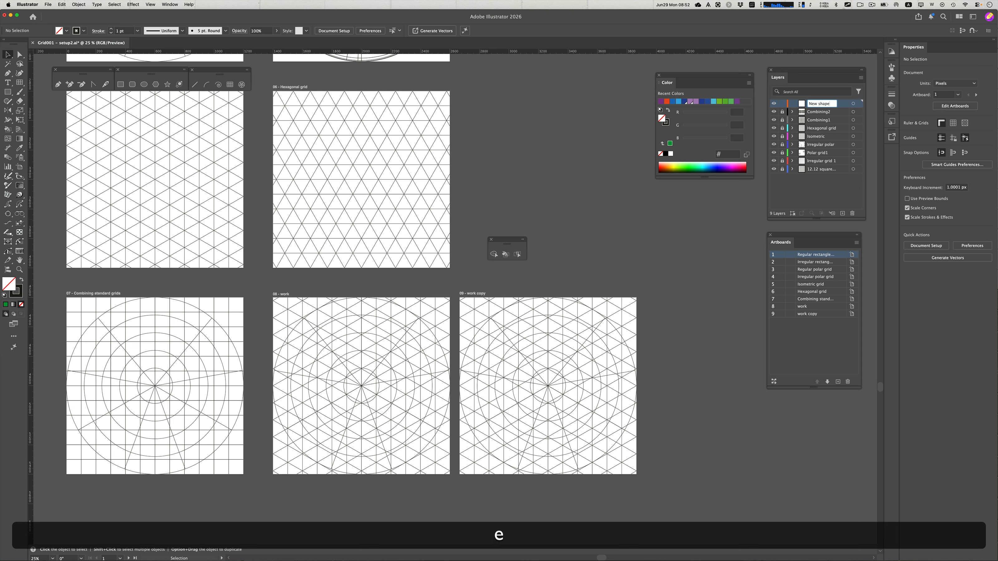
type("s")
key("Return")
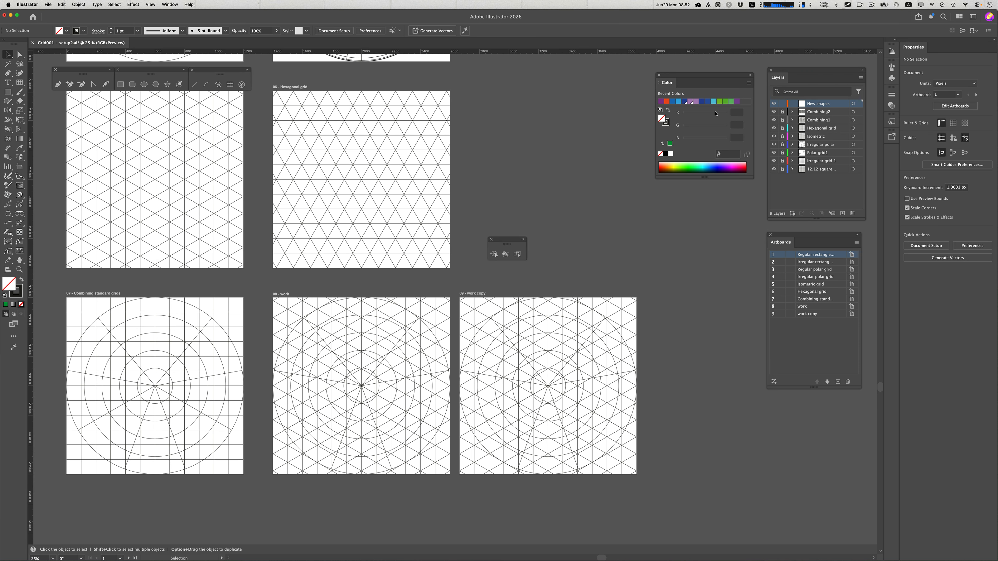
key("super+s")
Place the floating Shape Builder tool strip just above the Combining standard grids artboard.
key("space")
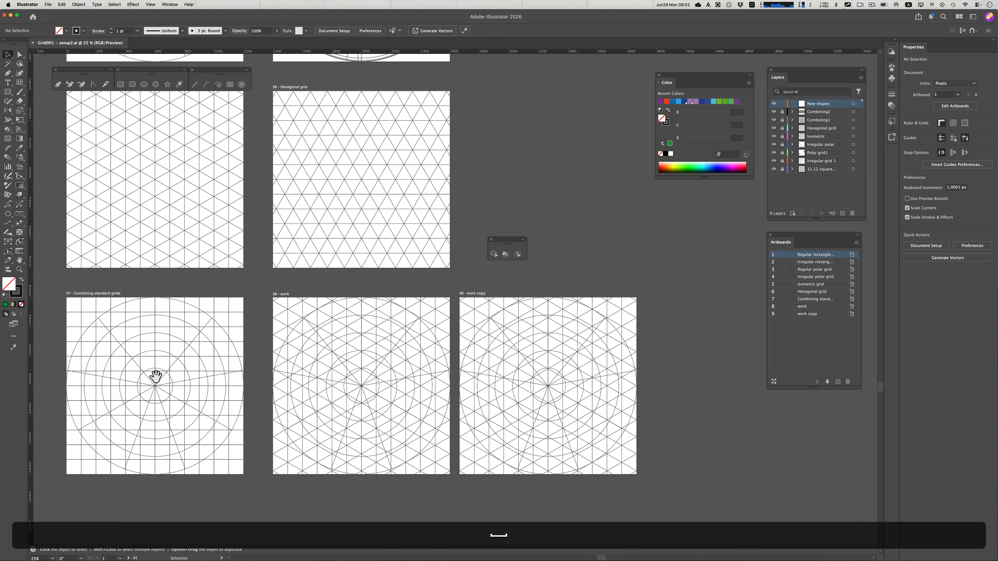
left_click_drag(151, 376, 283, 337)
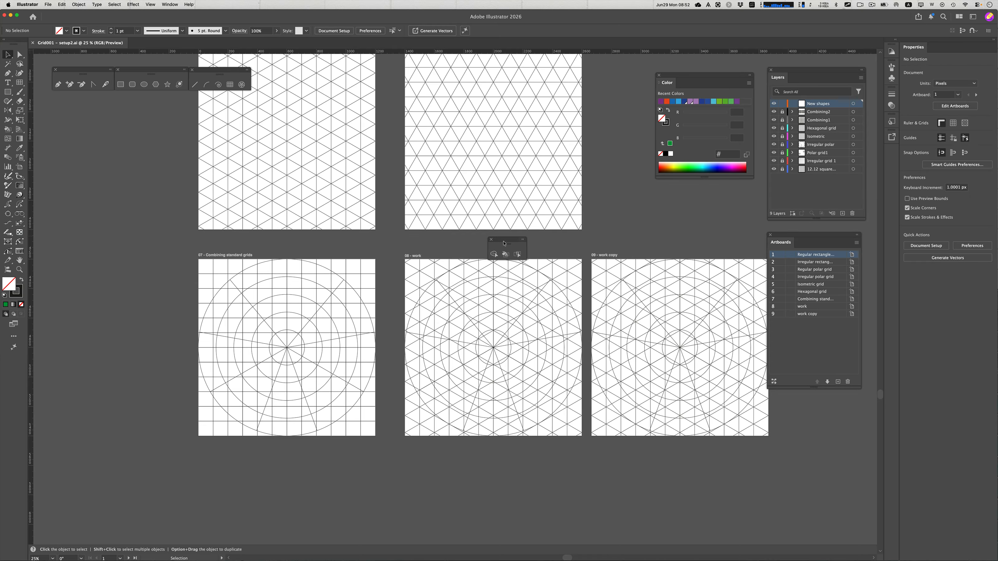
left_click(340, 348)
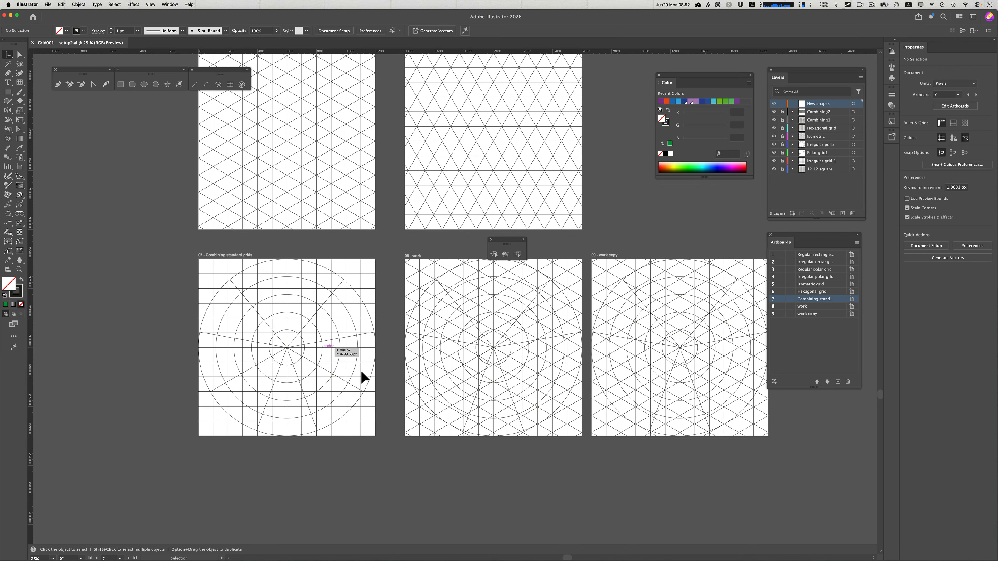
left_click(413, 359)
scroll(271, 336, "up", 1)
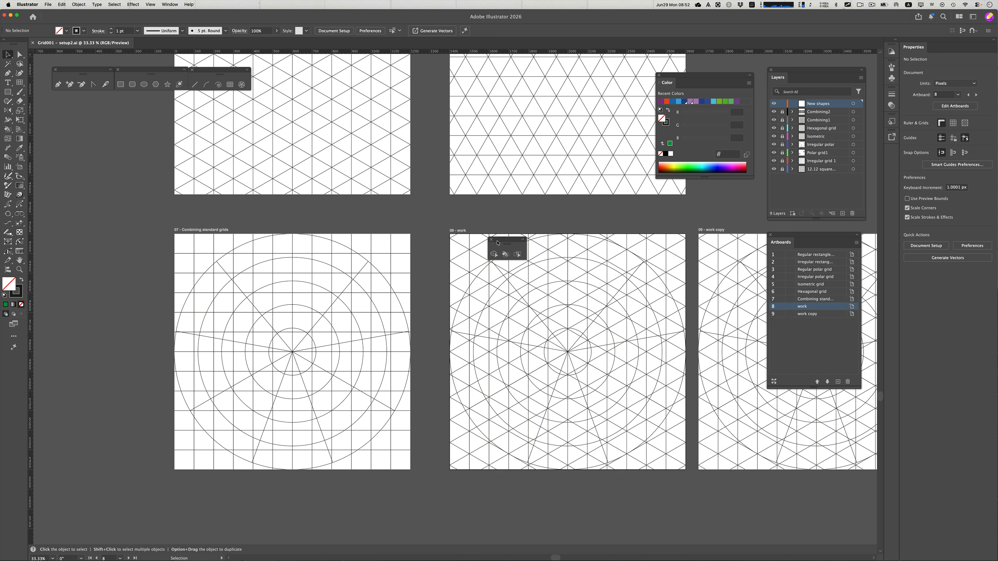
left_click_drag(498, 243, 297, 212)
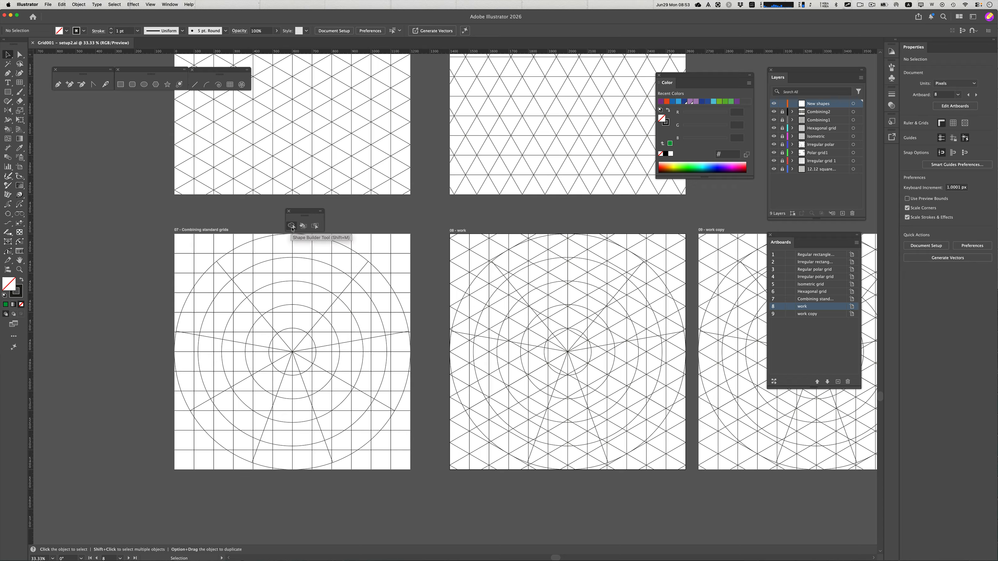
left_click(291, 226)
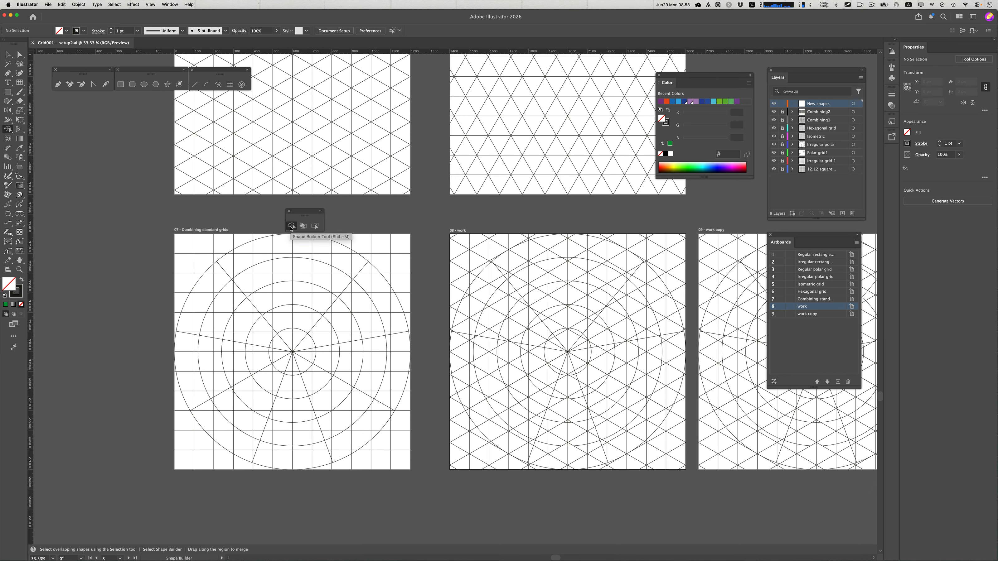
key("v")
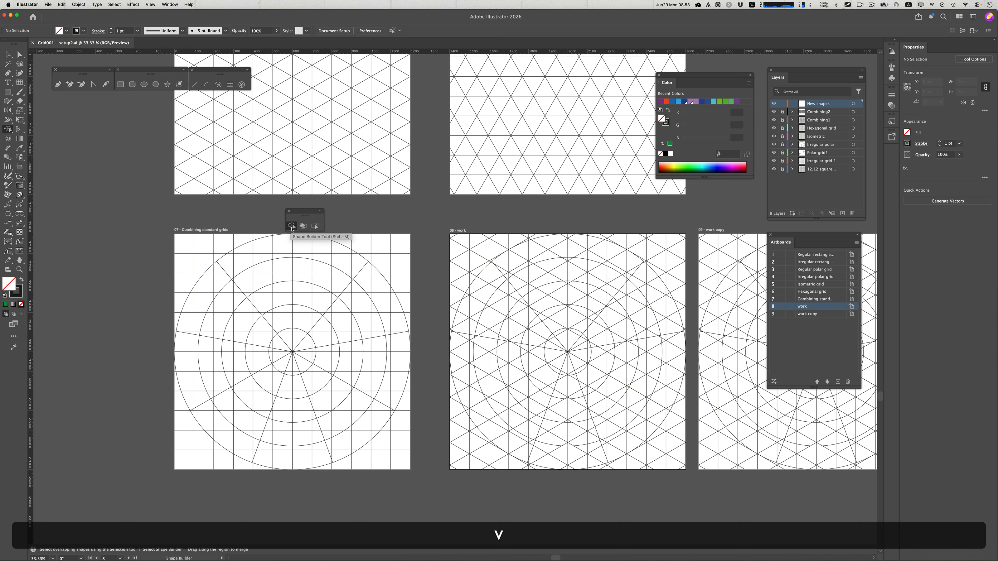
Unlock the Combining1 layer and copy its grid group from the Combining standard grids artboard.
left_click(774, 120)
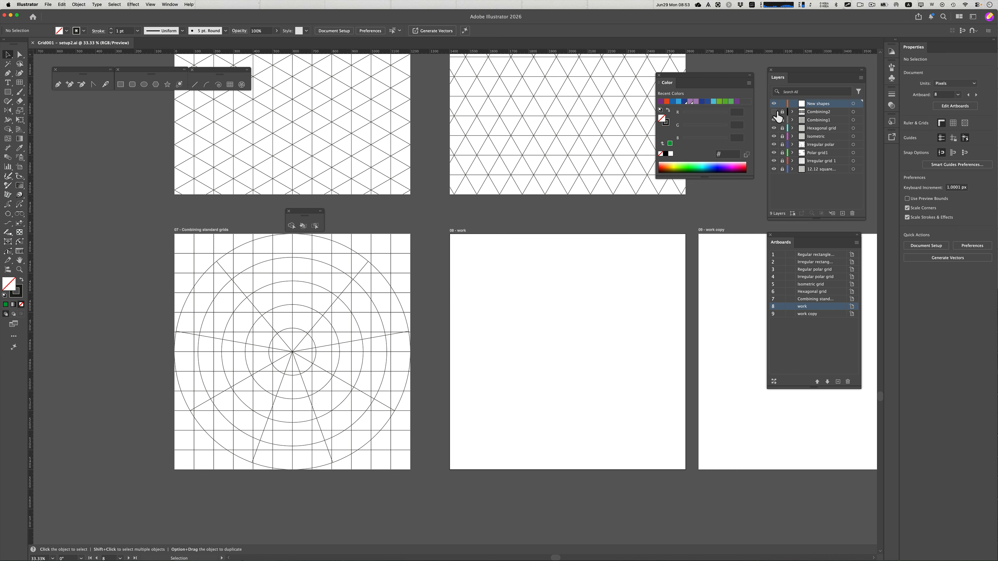
left_click(774, 120)
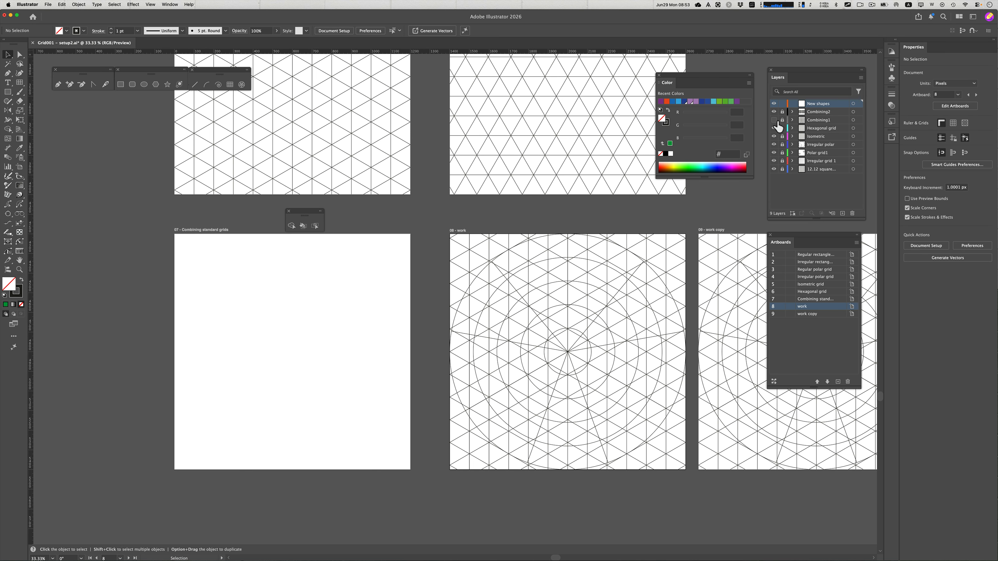
left_click(774, 120)
left_click(775, 120)
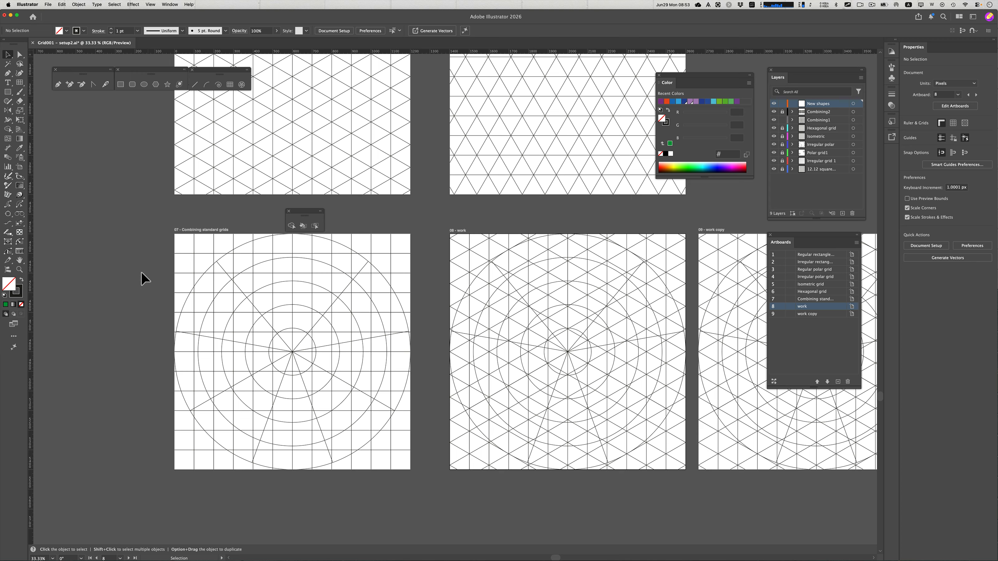
left_click(296, 348)
key("super+c")
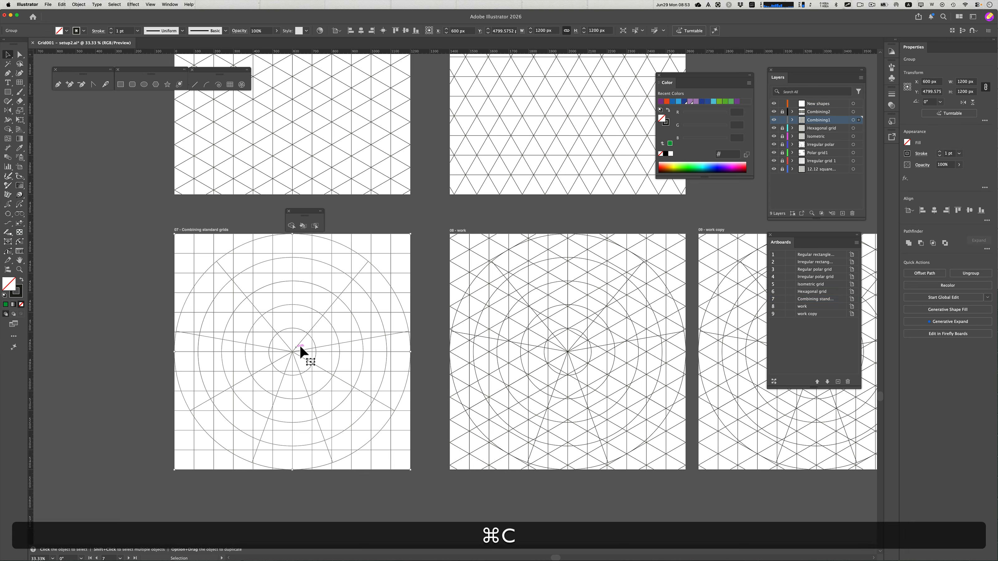
Lock and hide the Combining1 layer, and paste the copied grid in place on the New shapes layer.
left_click(818, 104)
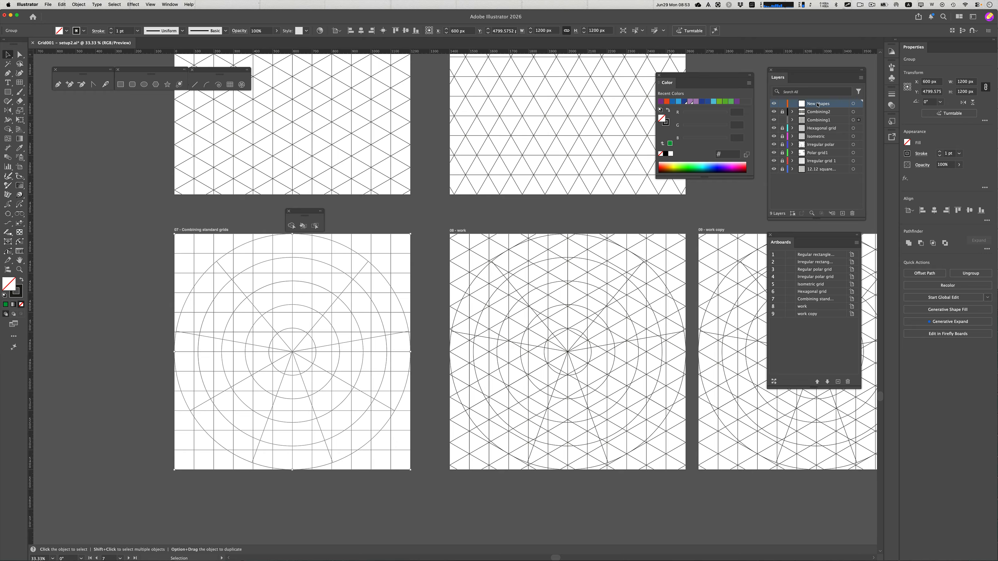
left_click(783, 120)
left_click(774, 121)
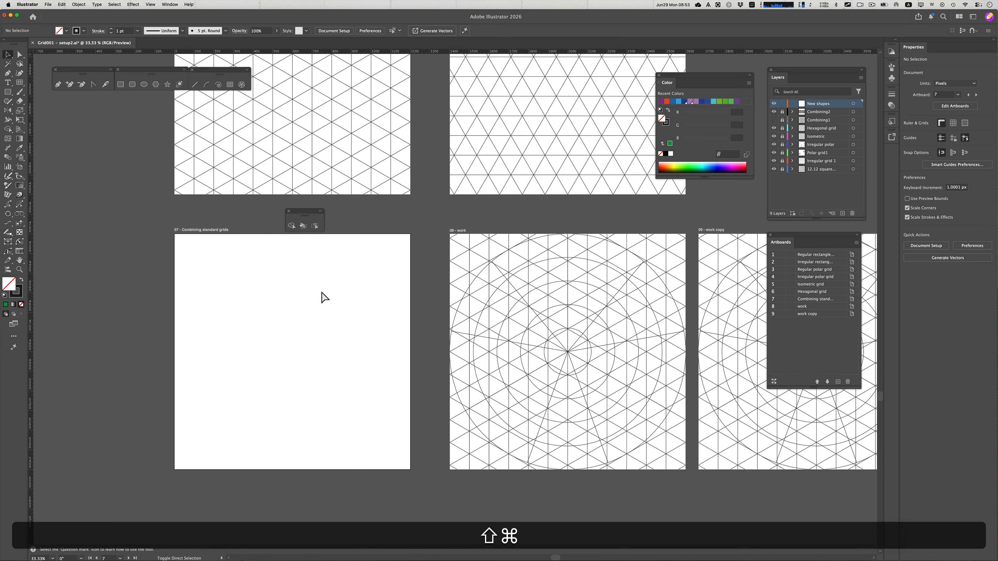
key("shift+super+v")
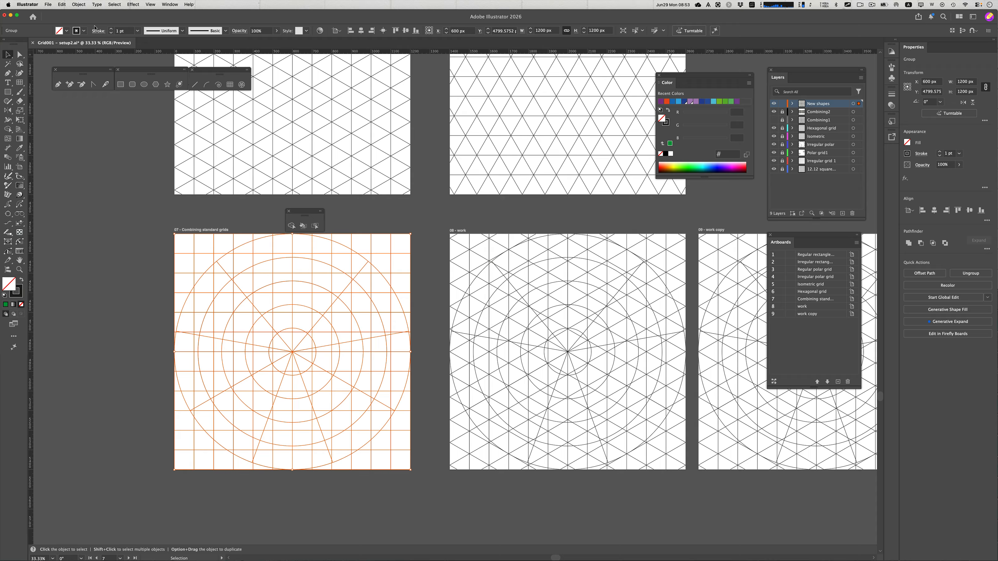
left_click(62, 4)
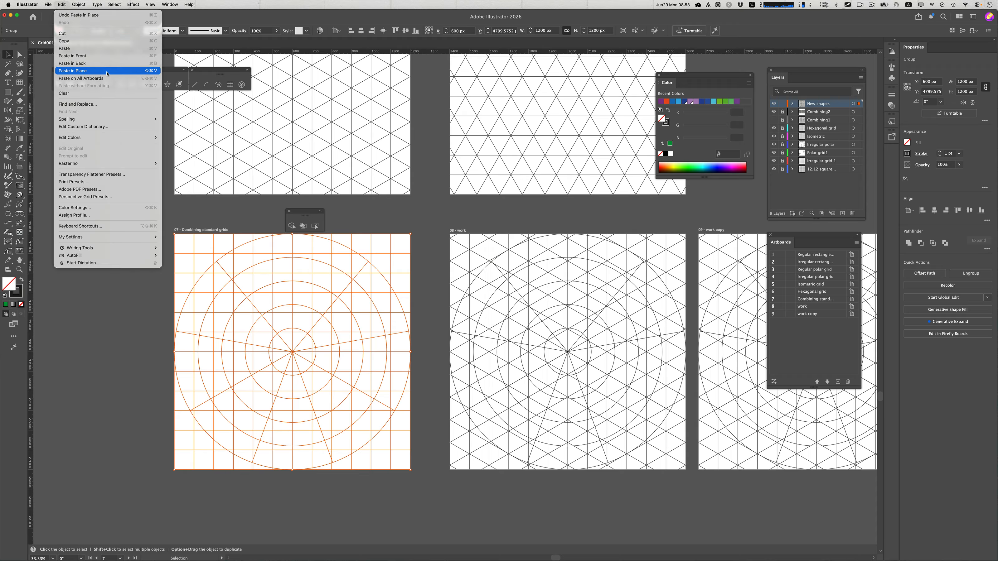
left_click(239, 224)
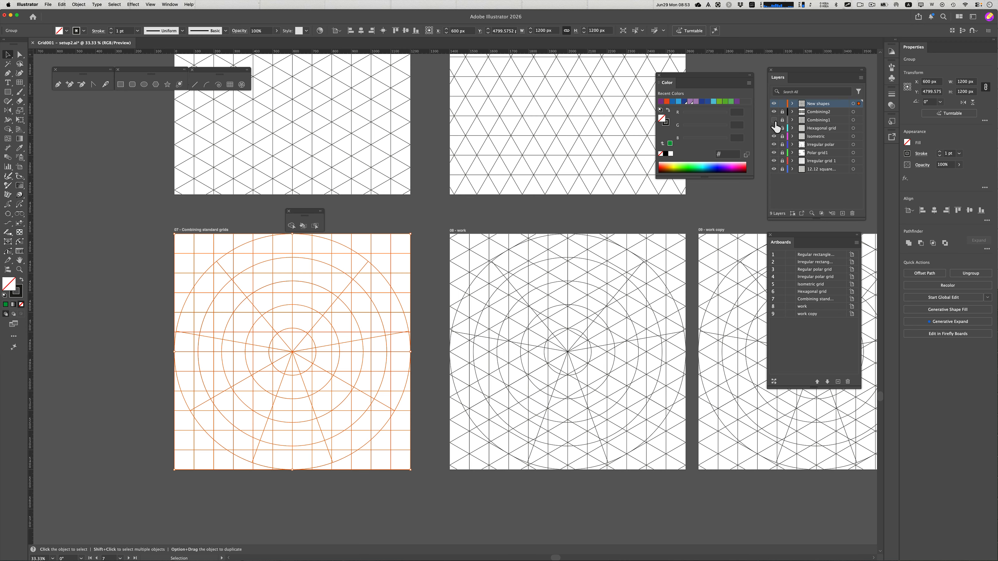
With Shape Builder, merge the pasted grid's cells within the third and fourth rings of the bottom wedge.
left_click(291, 226)
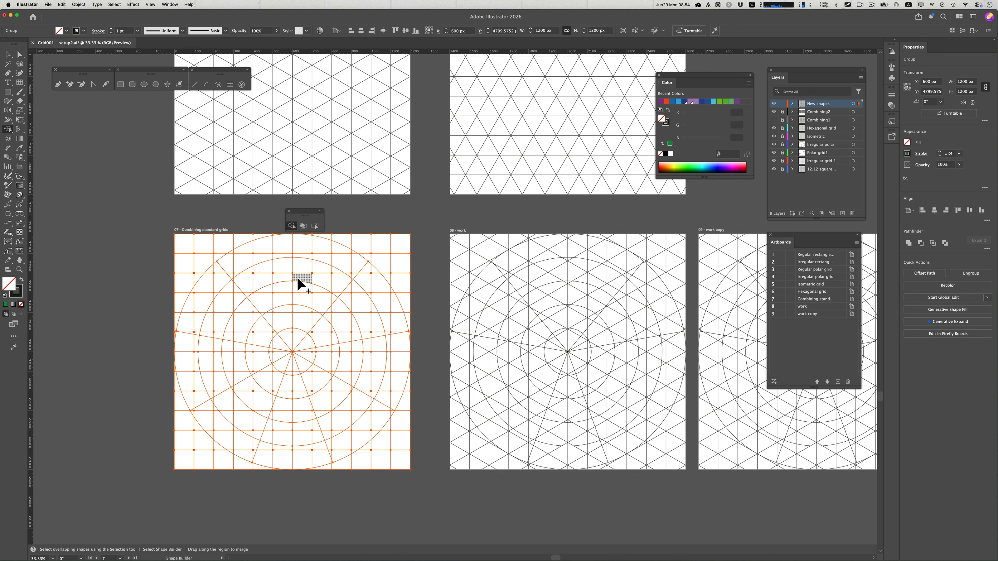
left_click(286, 278)
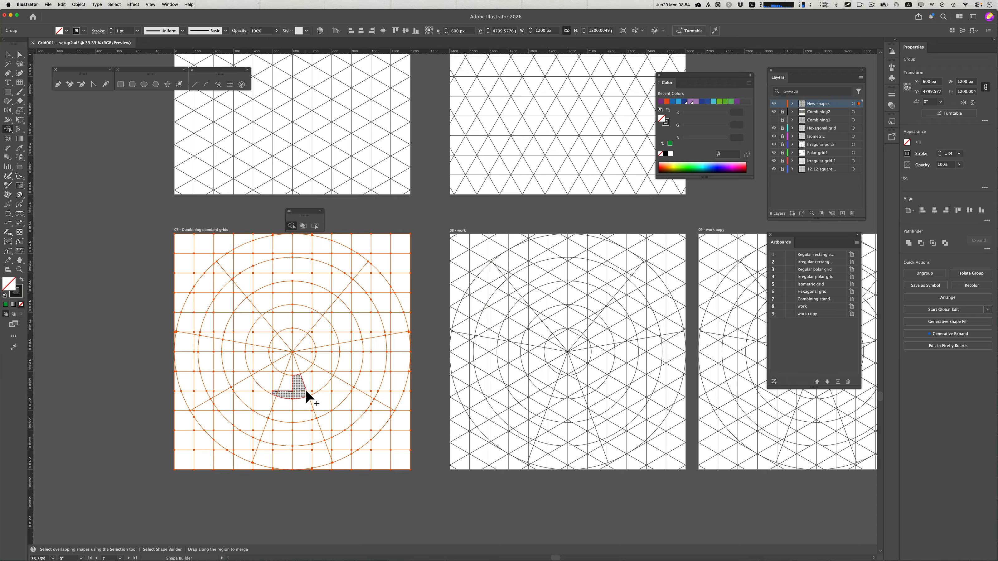
key("super+z")
left_click(308, 391)
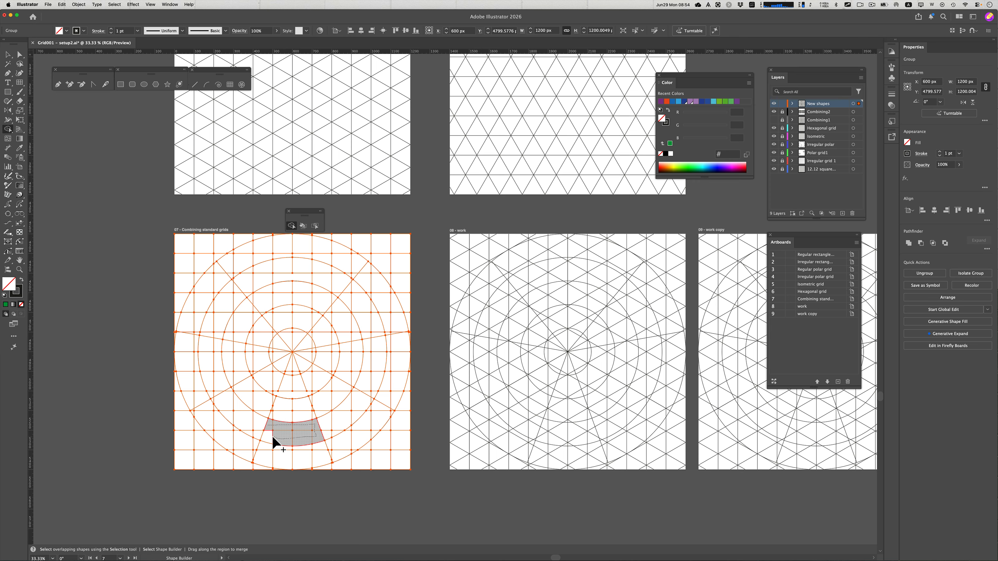
left_click_drag(273, 438, 303, 437)
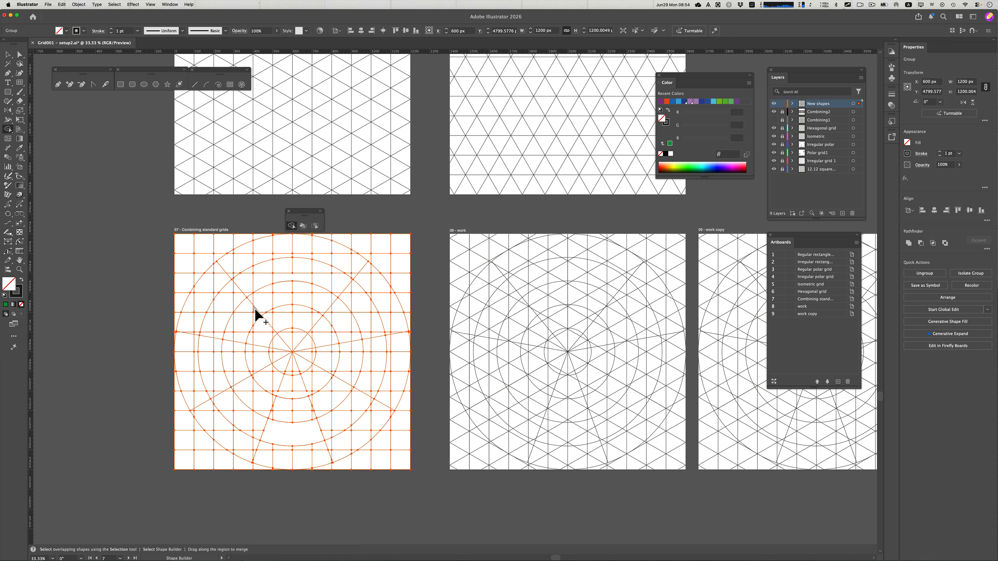
With Shape Builder, merge the cells at the top of the third circle into one arched cap, and deselect the grid.
left_click_drag(275, 290, 304, 286)
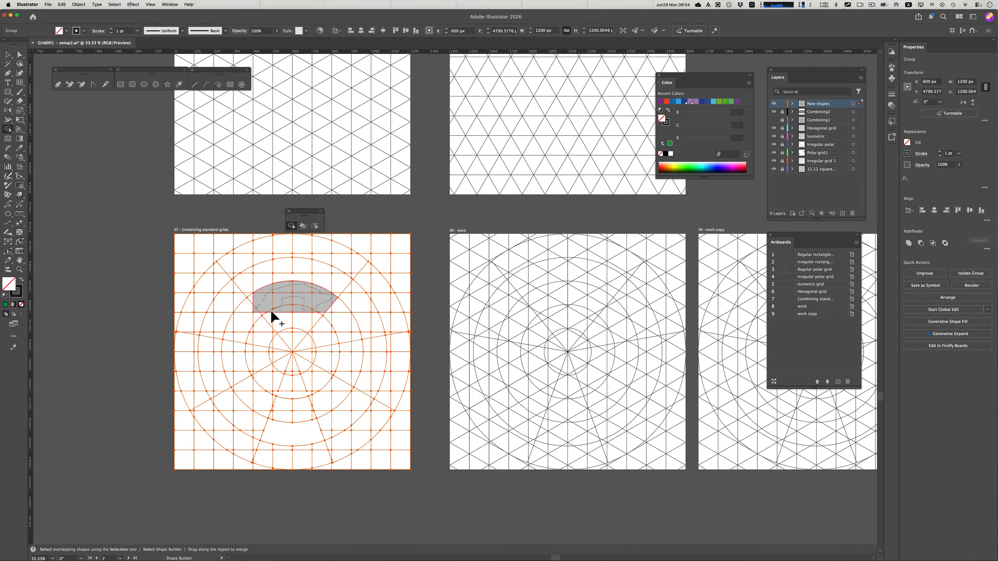
left_click_drag(270, 309, 270, 309)
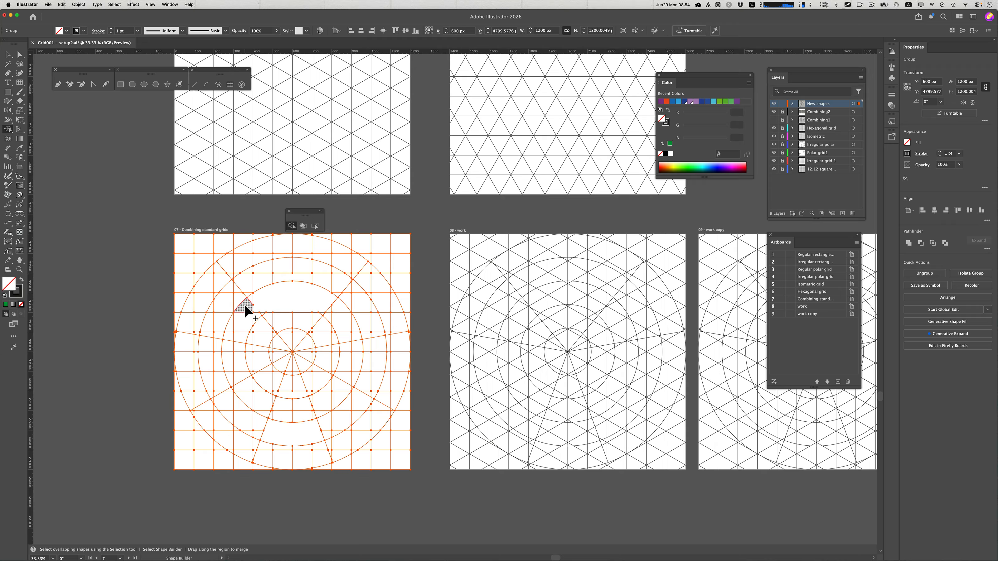
mouse_move(254, 296)
left_mouse_down()
mouse_move(337, 298)
mouse_move(326, 311)
left_mouse_up()
key("v")
left_click(91, 349)
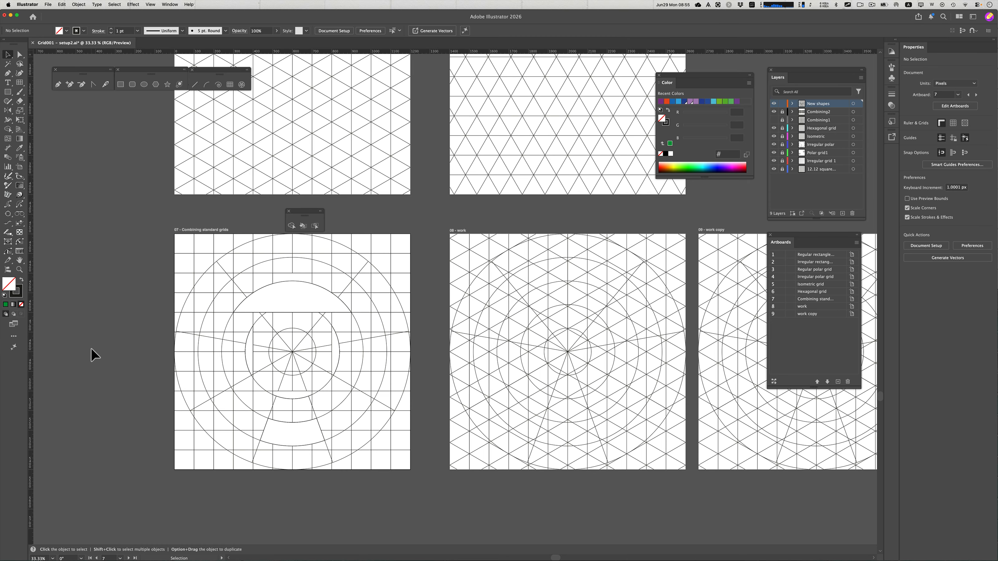
Ungroup all levels of the edited grid on the Combining standard grids artboard and deselect it.
left_click(295, 393)
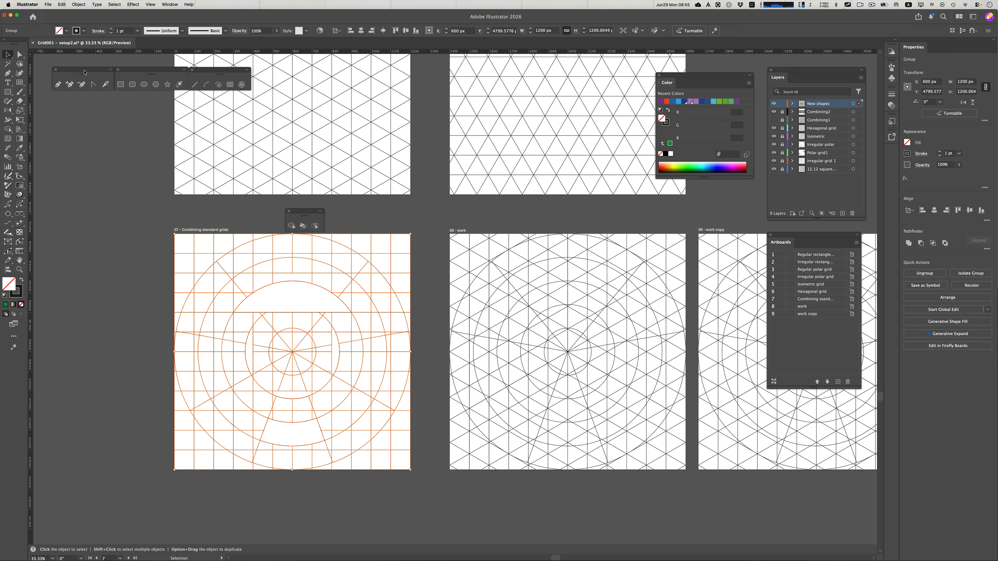
left_click(74, 4)
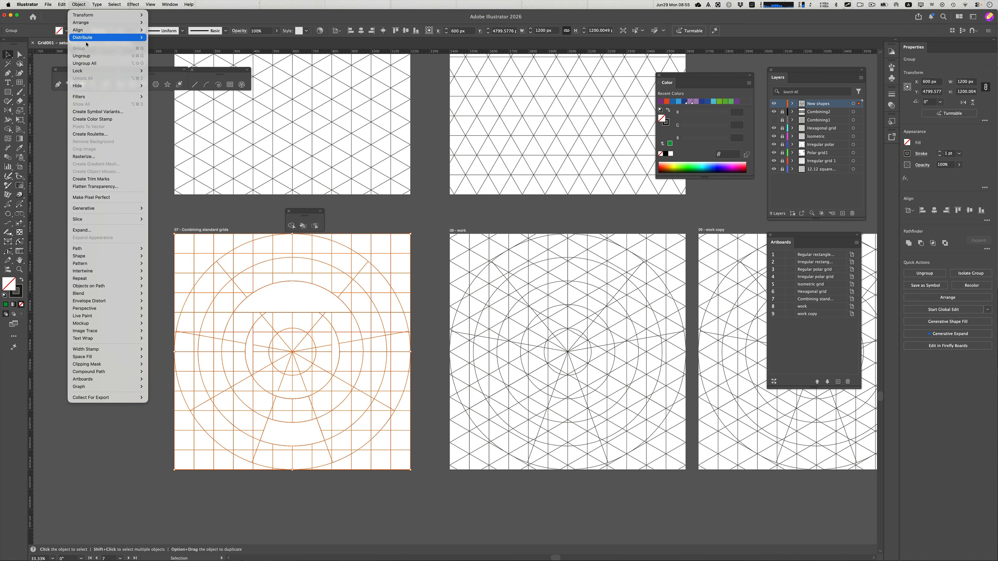
left_click(85, 63)
left_click(171, 341)
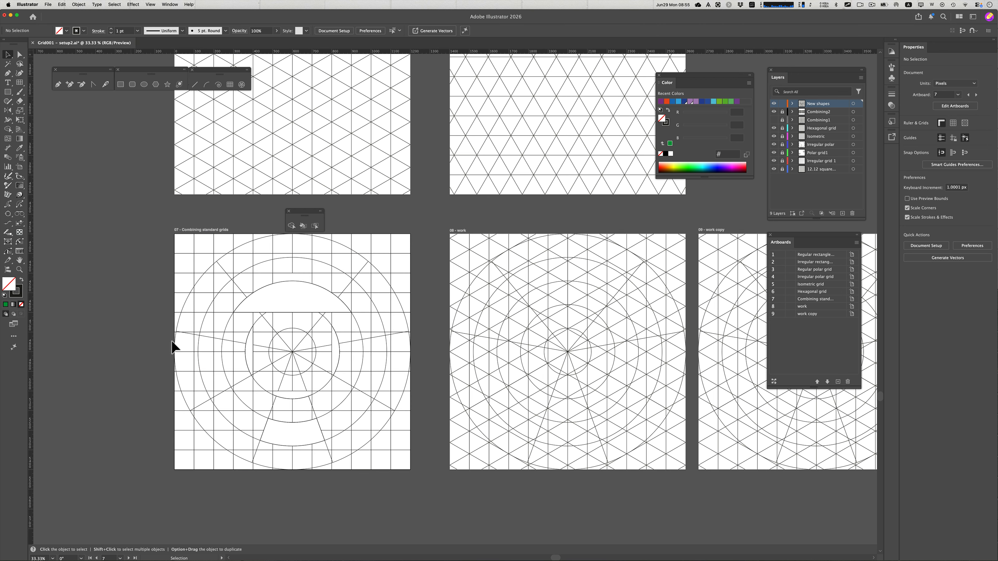
Try moving the merged arched cap upward as a separate shape, and undo the moves.
left_click_drag(282, 311, 274, 286)
key("super+z")
key("super+z")
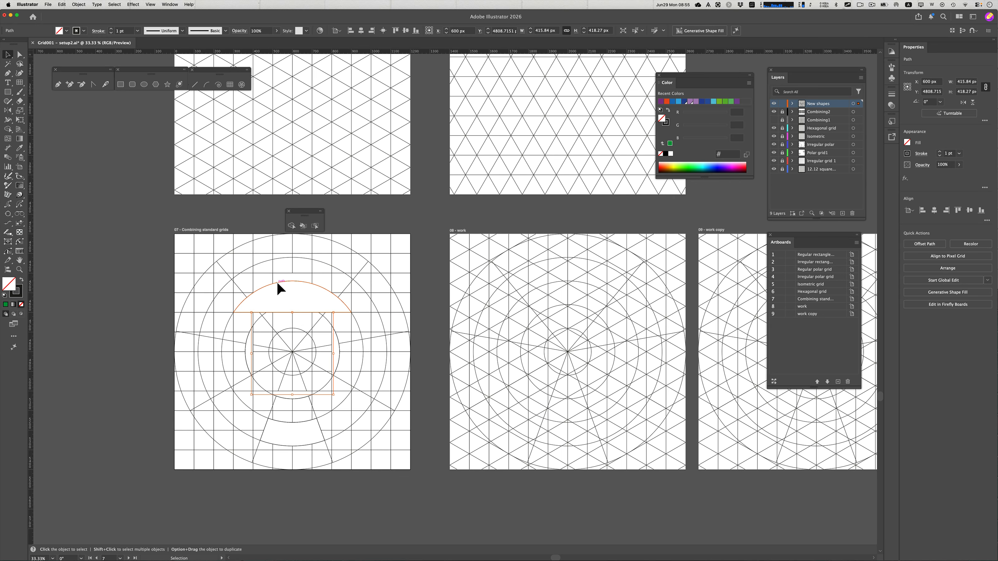
key("a")
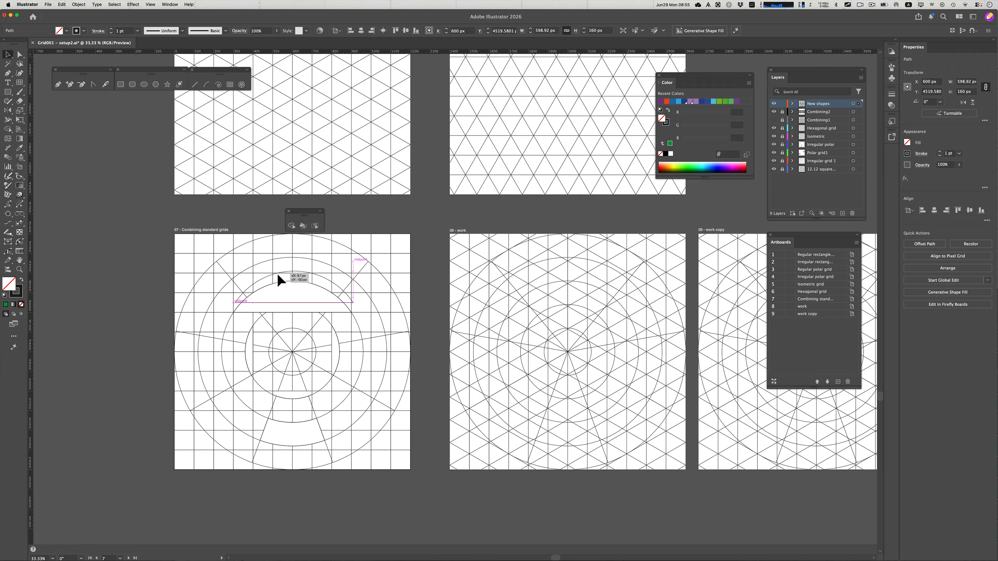
key("super+z")
key("v")
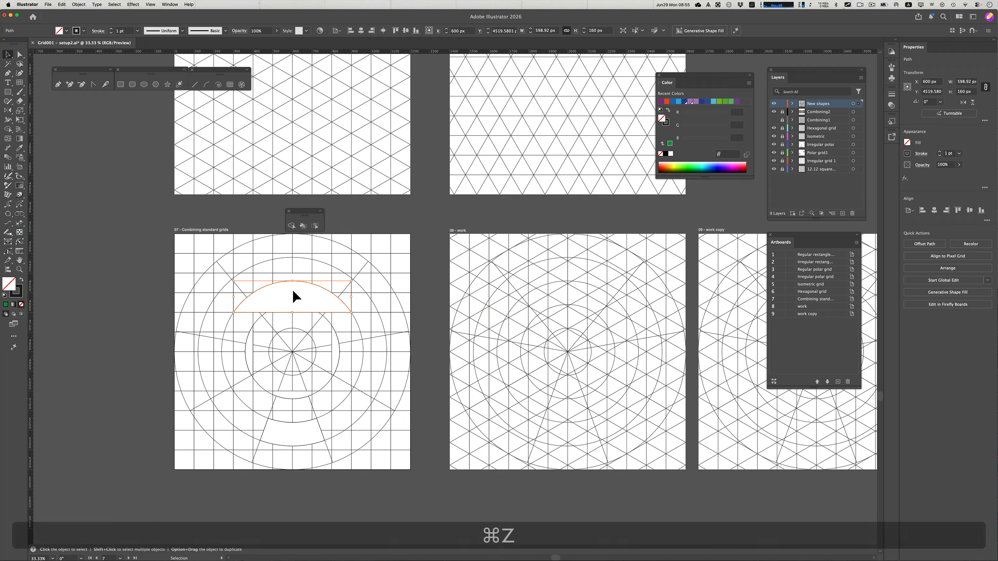
Undo the ungrouping and the Shape Builder merges to restore the pasted grid on the Combining standard grids artboard.
left_click(284, 397)
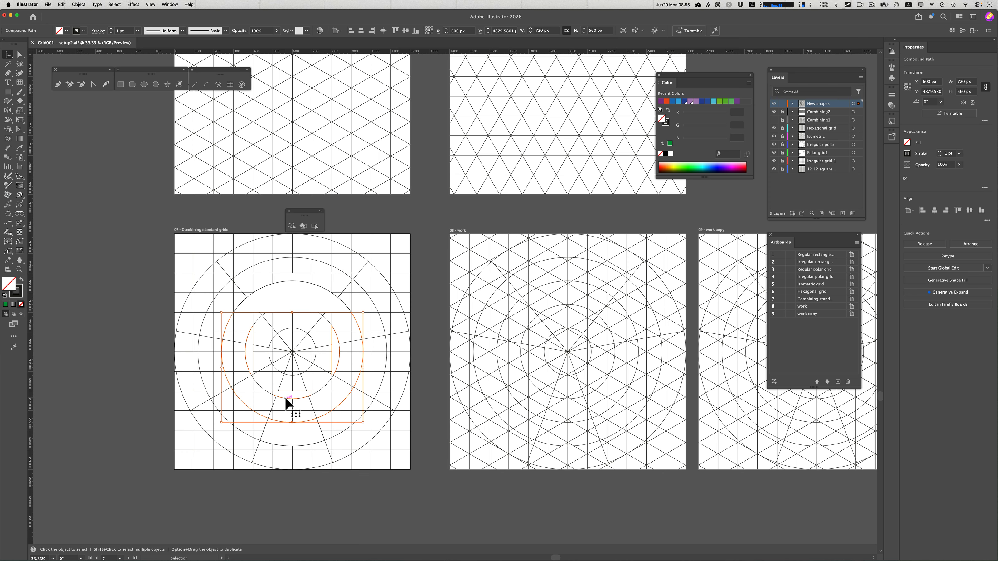
key("super+z")
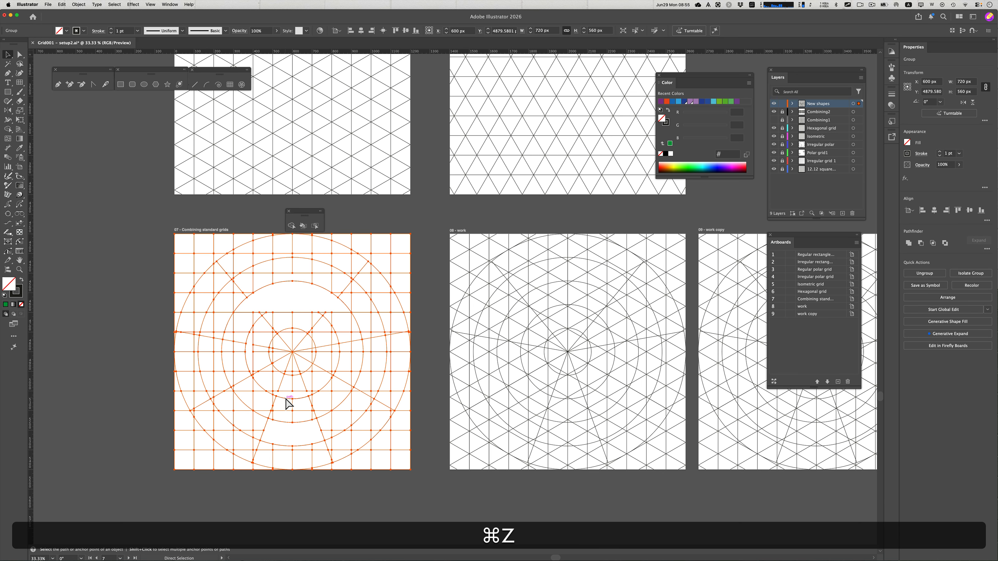
key("super+z")
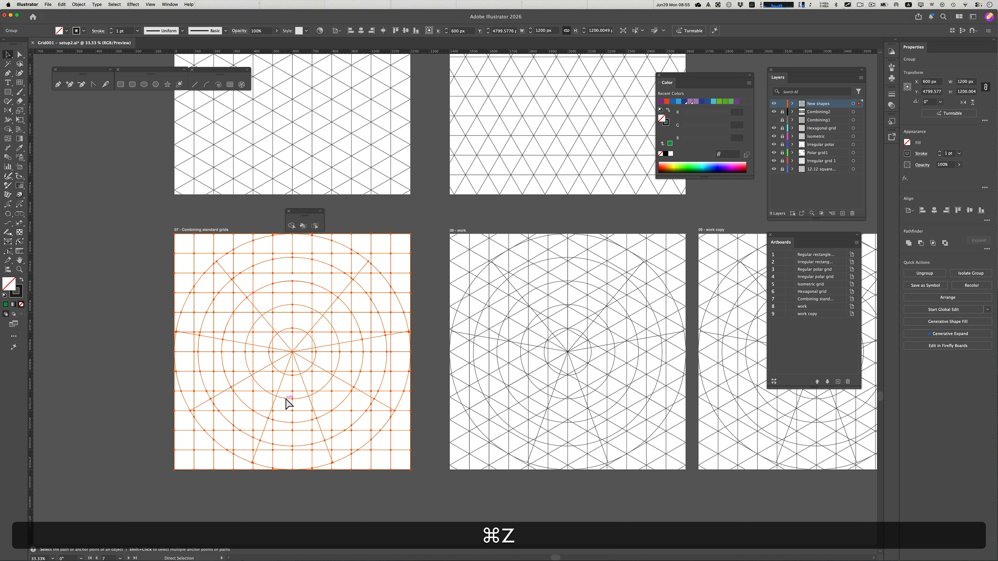
key("v")
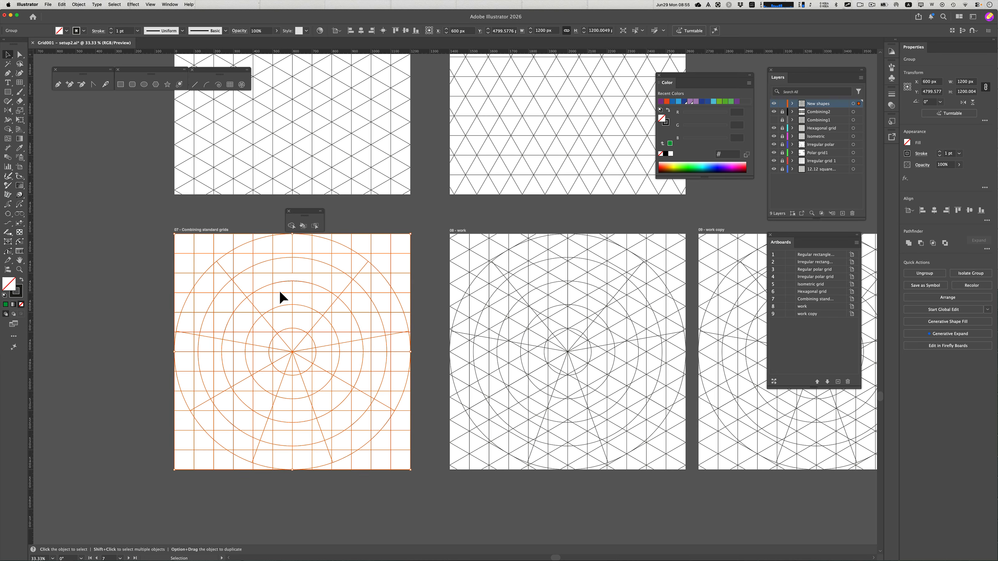
left_click(279, 285)
key("super+z")
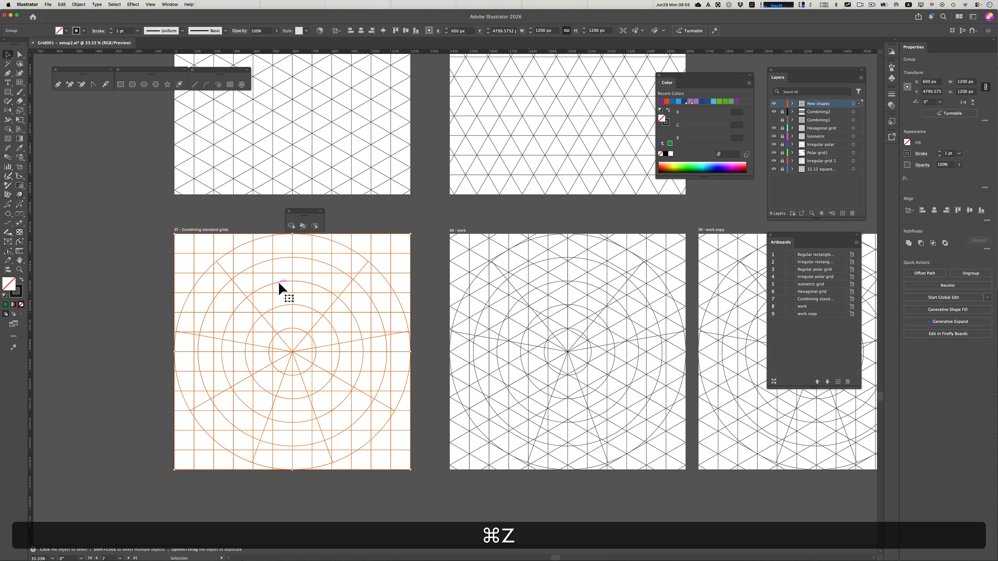
Activate the Live Paint Bucket for the selected grid, and show the swatches beside the Combining standard grids artboard.
left_click(302, 226)
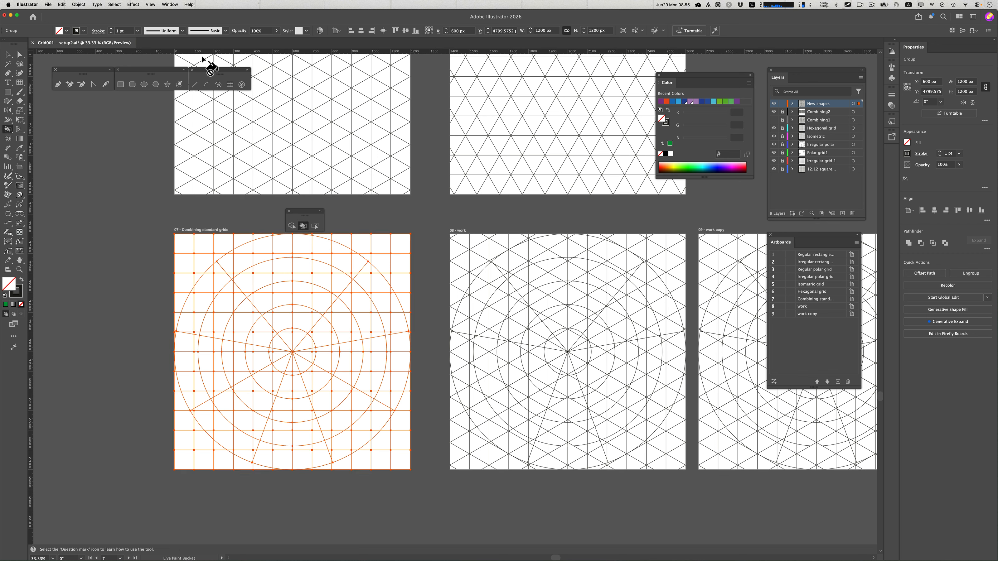
left_click(170, 4)
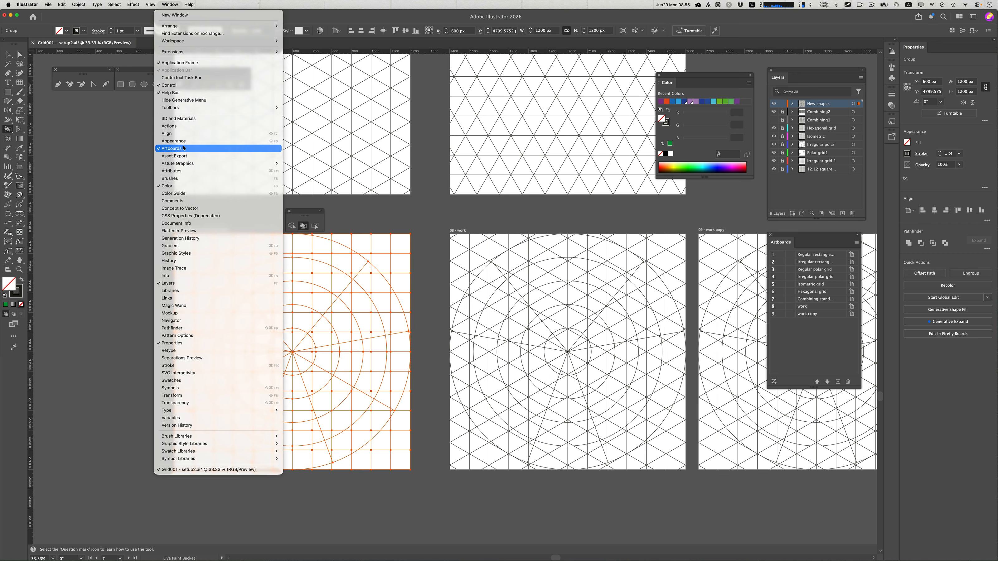
left_click(207, 382)
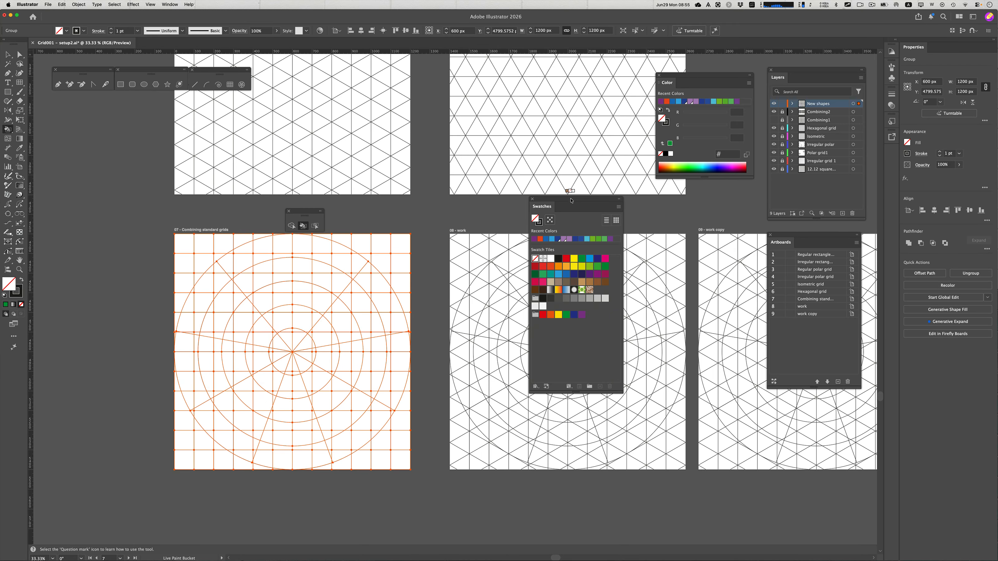
left_click_drag(574, 196, 458, 234)
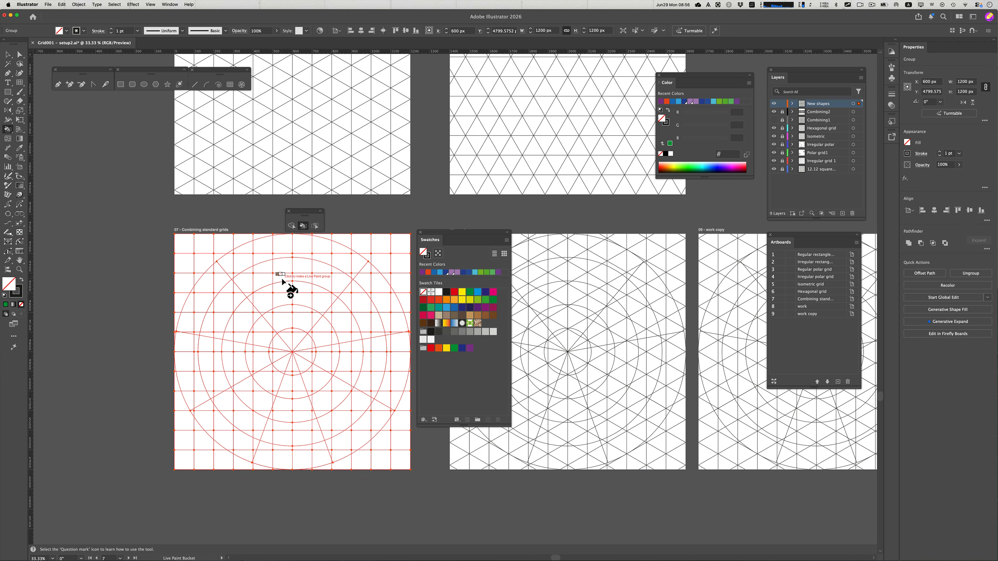
Cycle the Live Paint Bucket's fill through the document swatches, the grays group and the brights group.
key("Right")
key("Right")
key("Right")
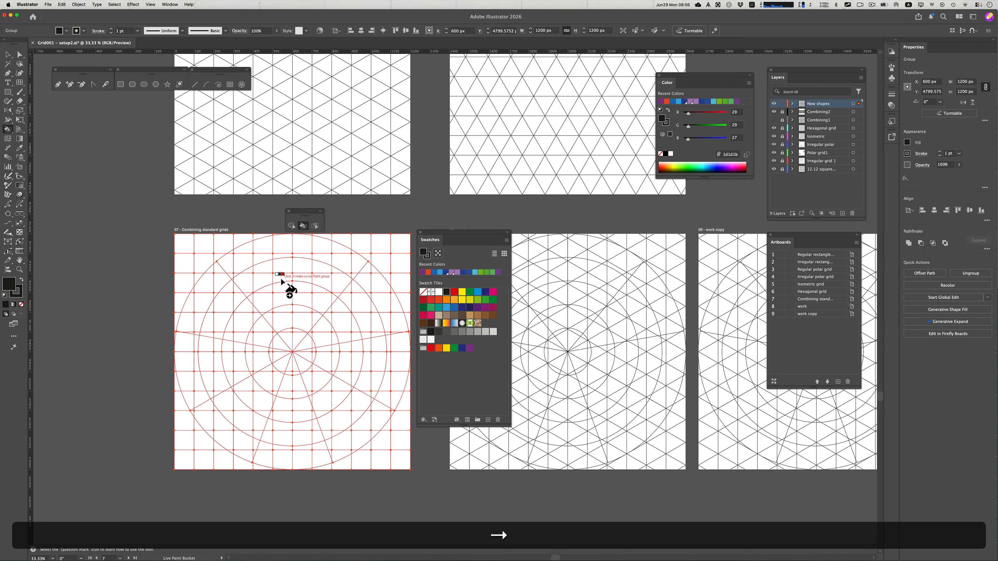
key("Right")
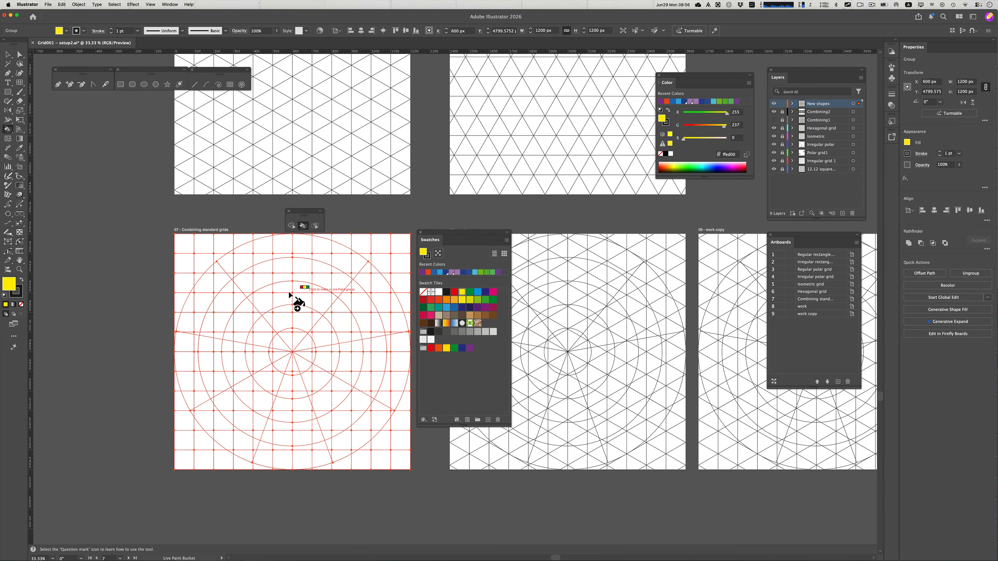
key("Right")
key("Down")
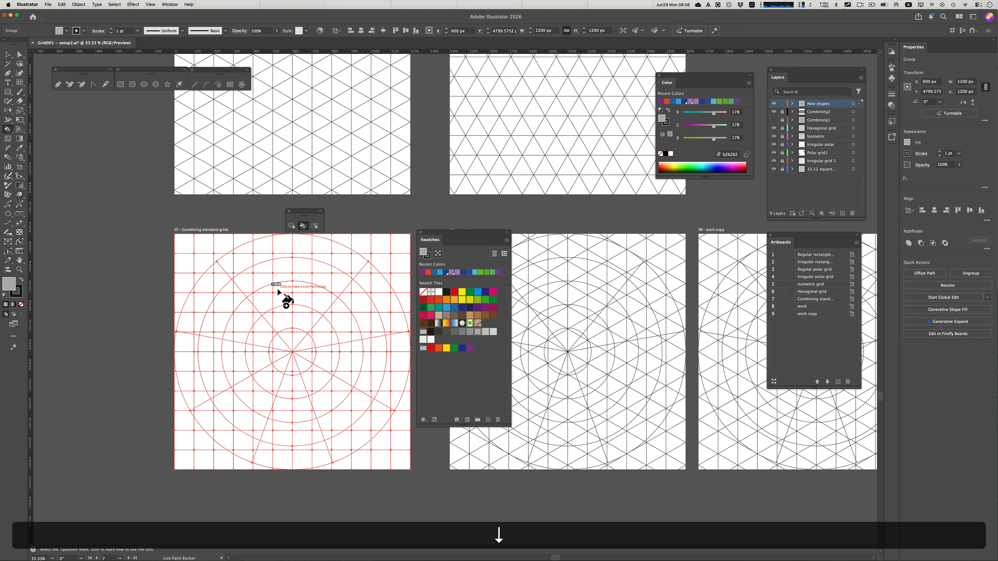
key("Down")
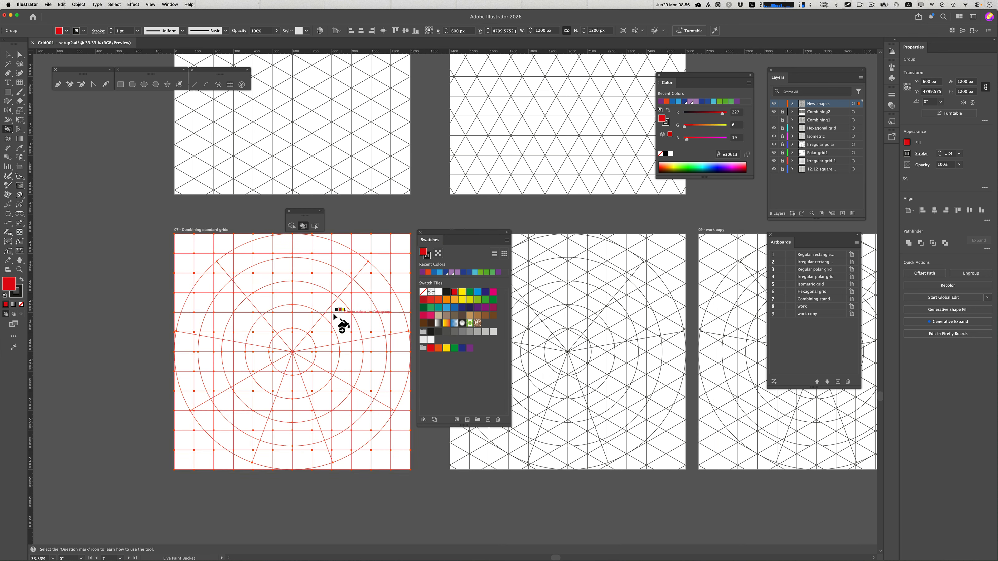
key("Right")
key("Right")
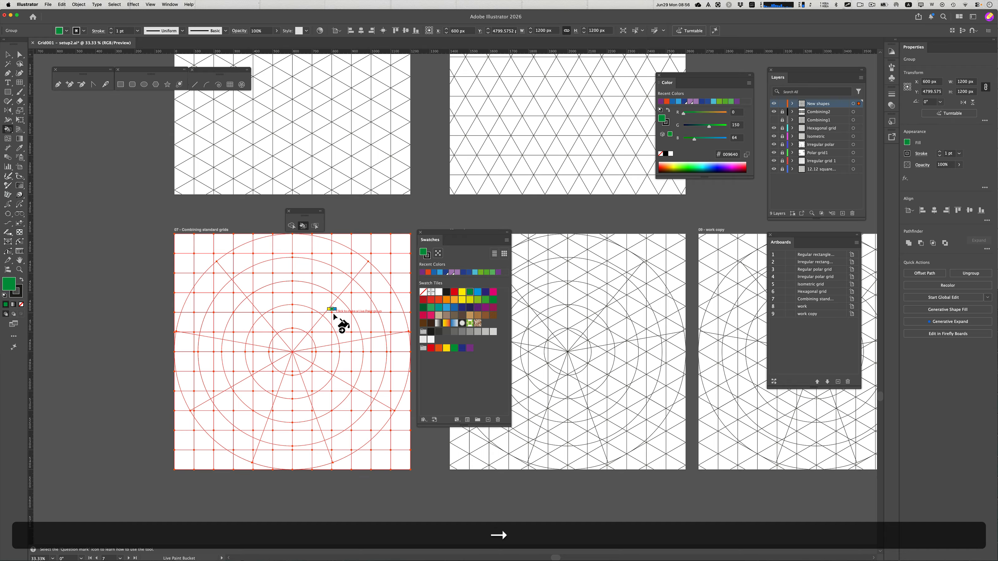
key("Down")
key("Down")
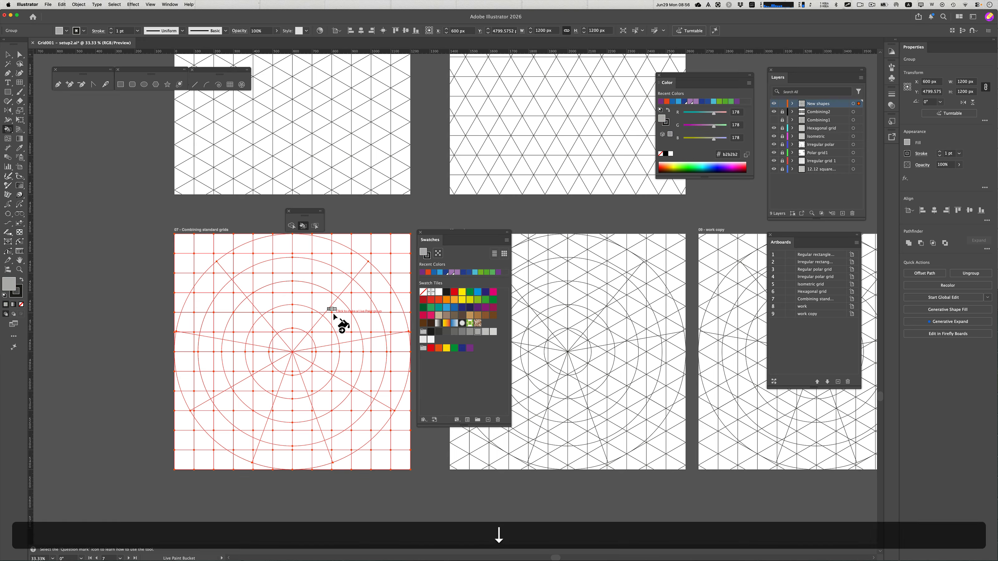
key("Up")
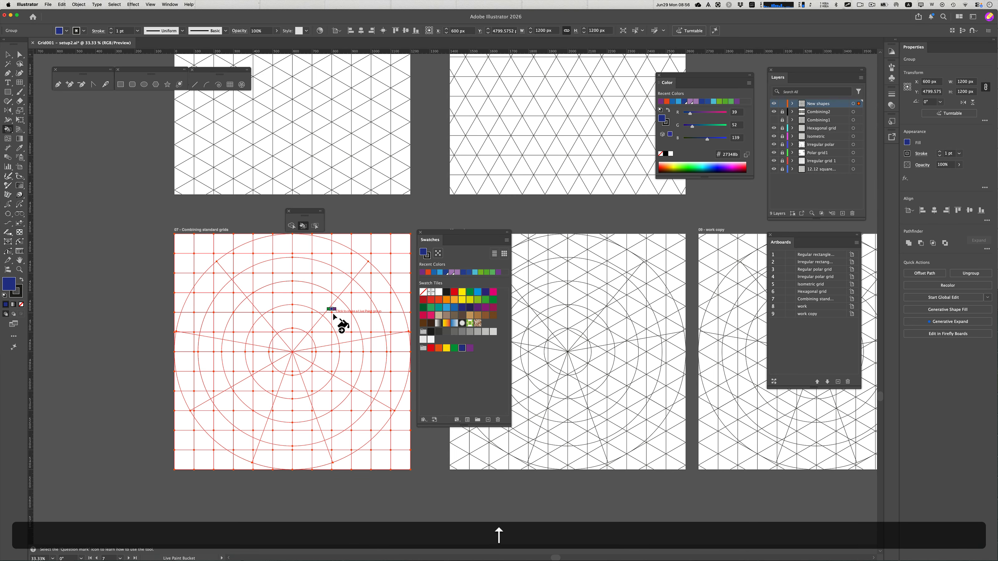
key("Left")
key("Left")
key("Left")
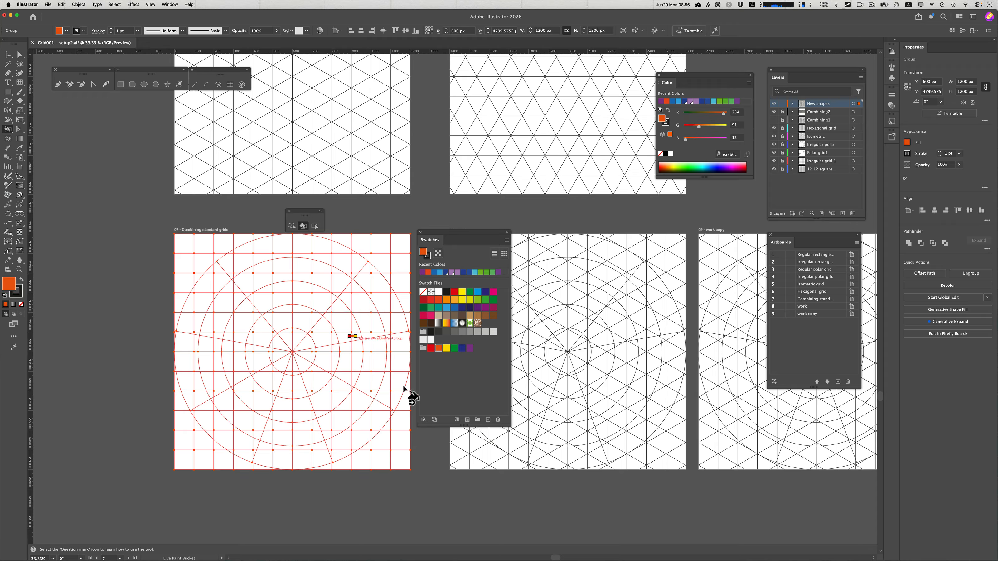
Open the Beach swatch library from the Nature set, enlarge it, and add its teal color group to the document swatches.
left_click(423, 420)
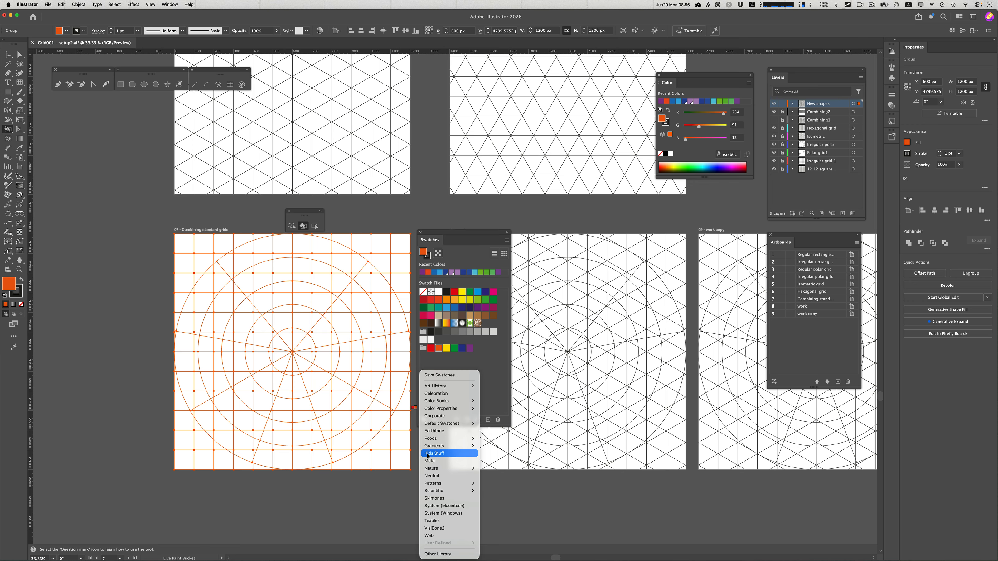
mouse_move(430, 468)
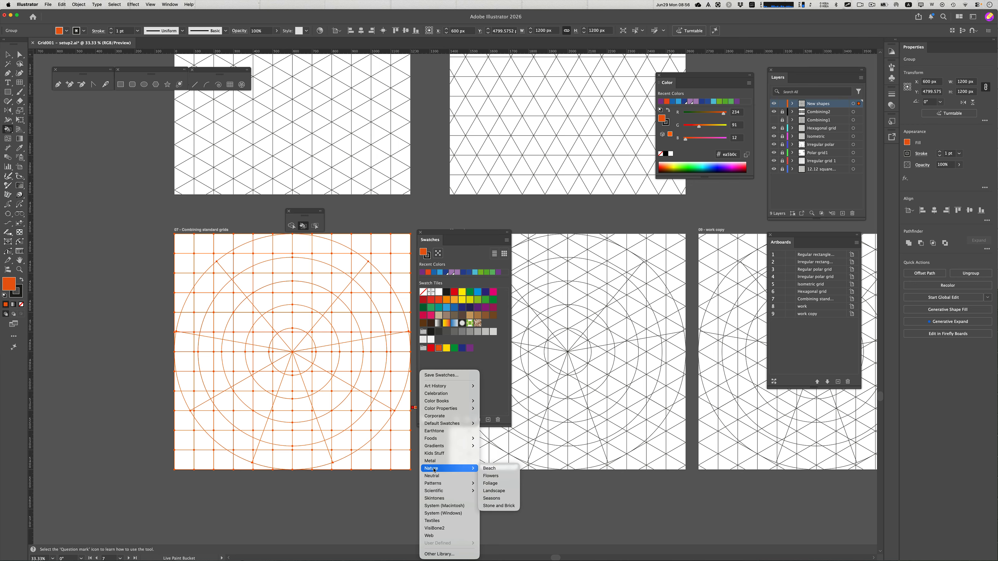
left_click(497, 469)
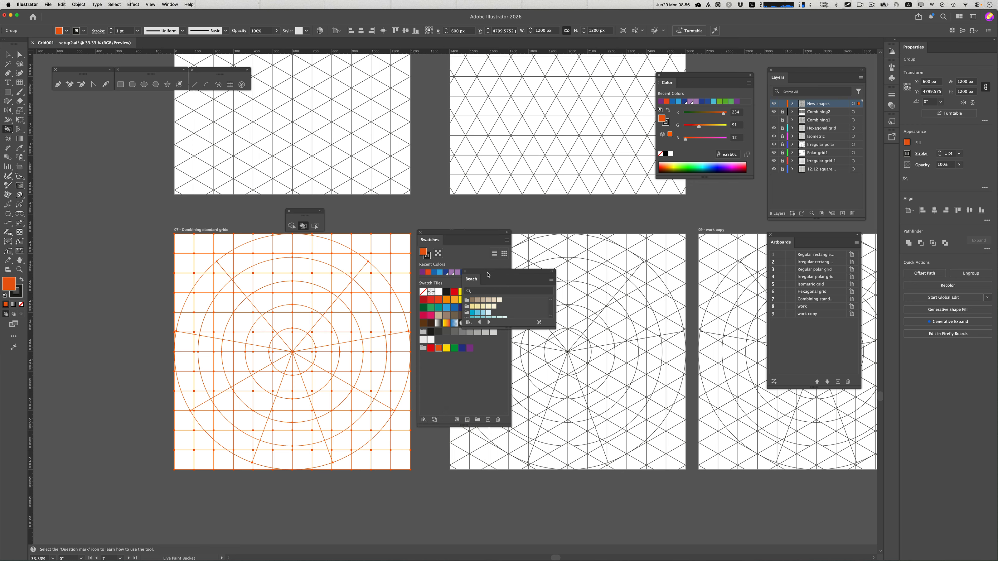
left_click_drag(488, 274, 575, 260)
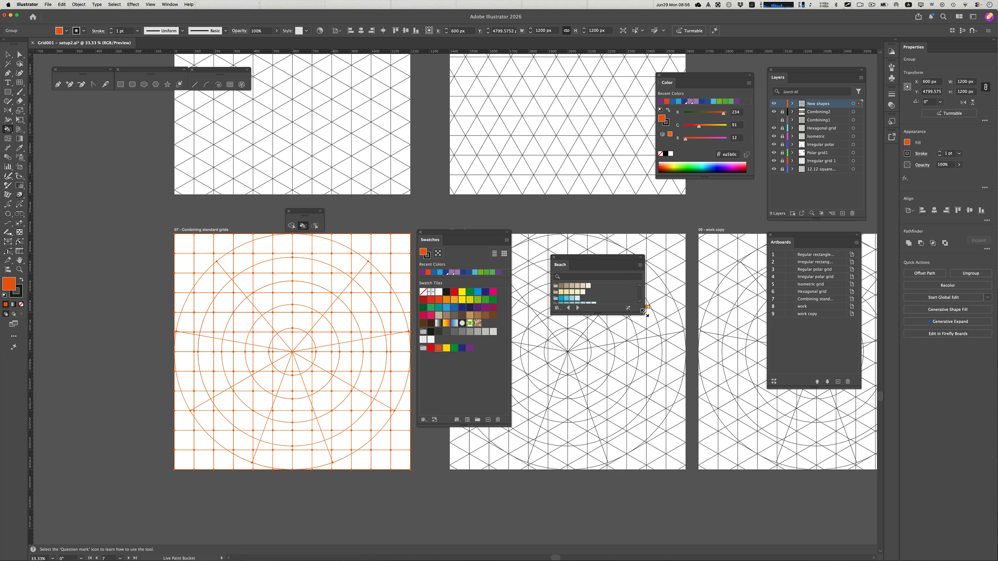
left_click_drag(642, 311, 648, 365)
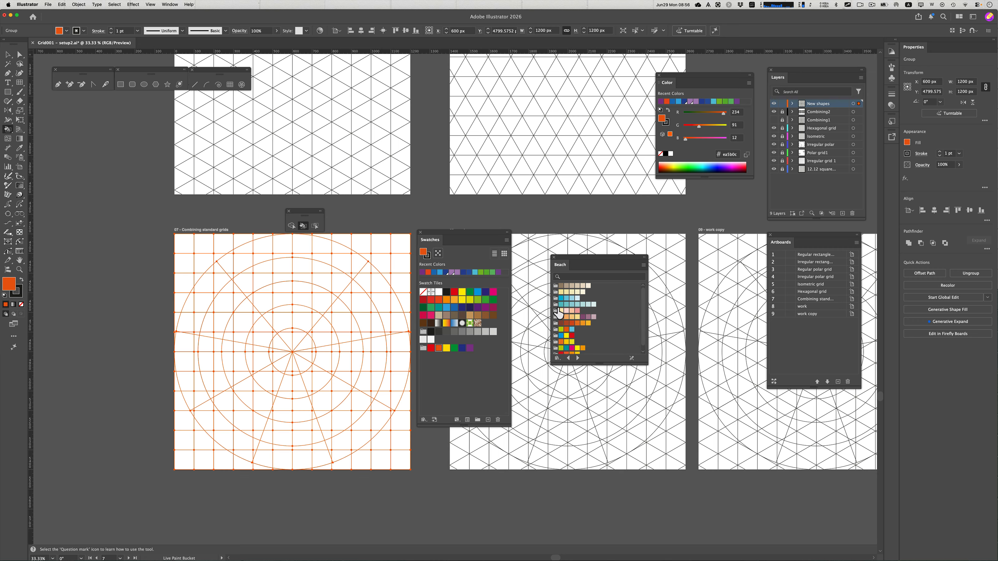
left_click(562, 305)
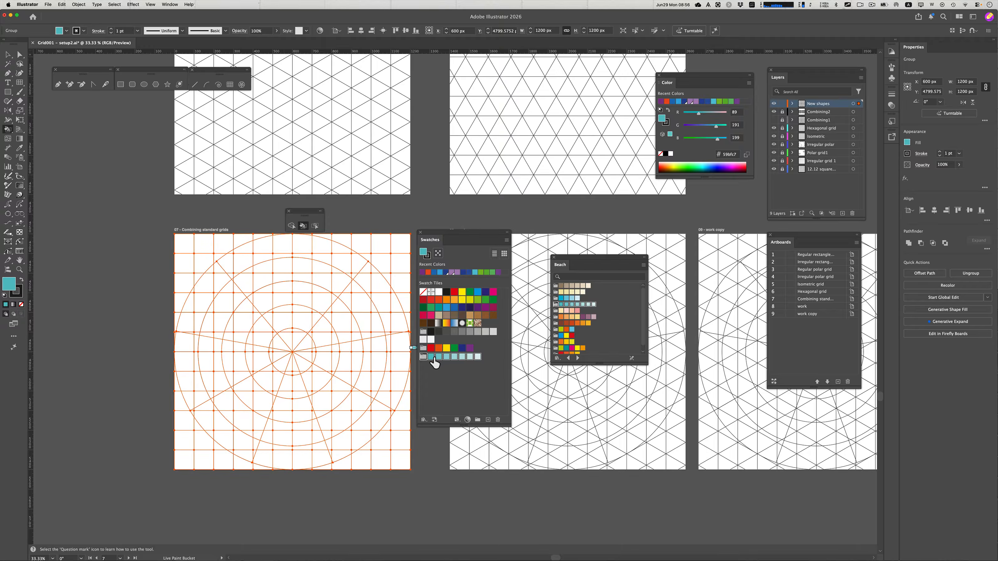
Cycle the Live Paint Bucket through the added teal group and return to its darkest teal, 59bfc7.
key("Right")
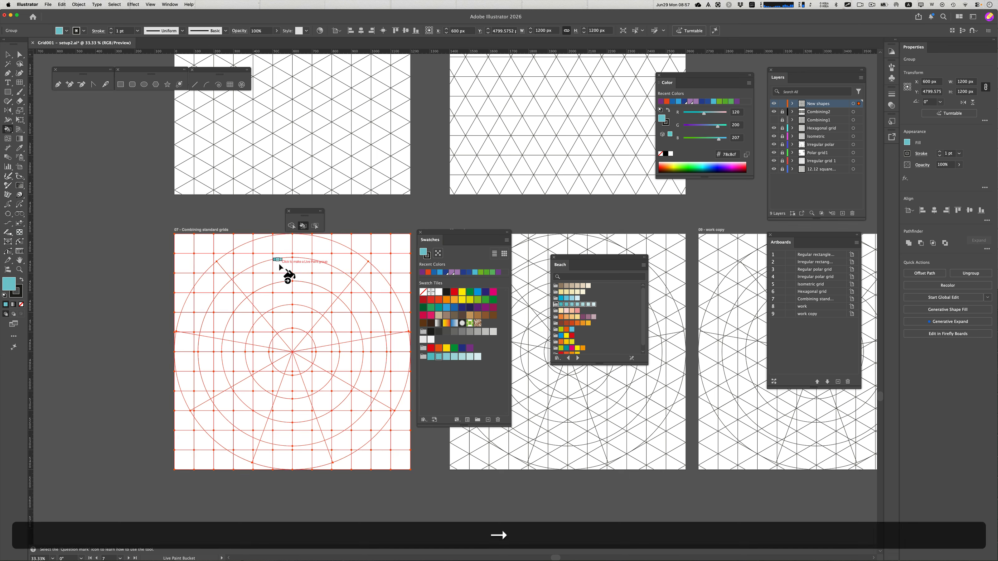
key("Right")
key("Right")
key("Left")
key("Left")
key("Left")
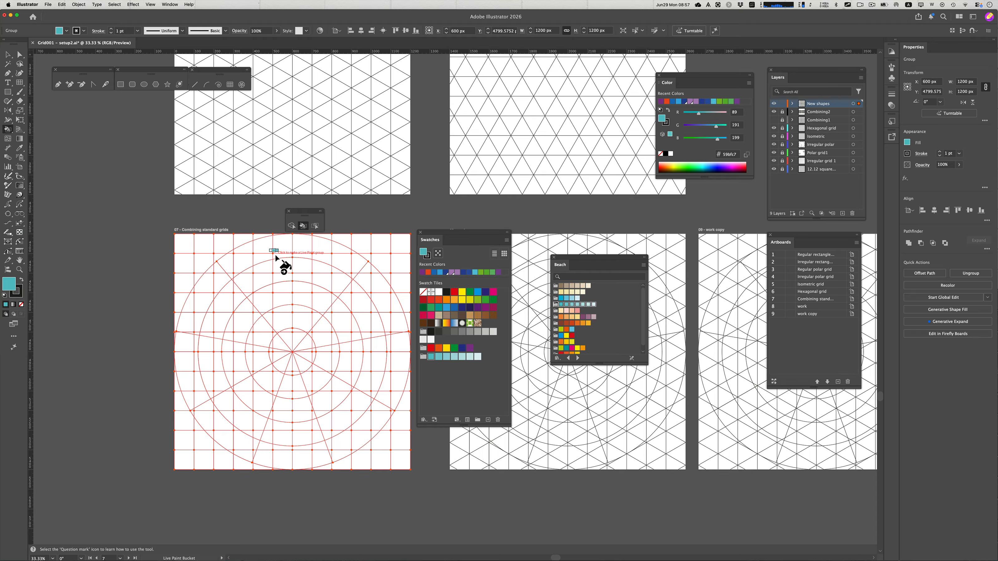
Turn the grid into a Live Paint group, and fill the narrow cells just outside the fourth circle on all four sides with teal 59bfc7.
left_click(290, 255)
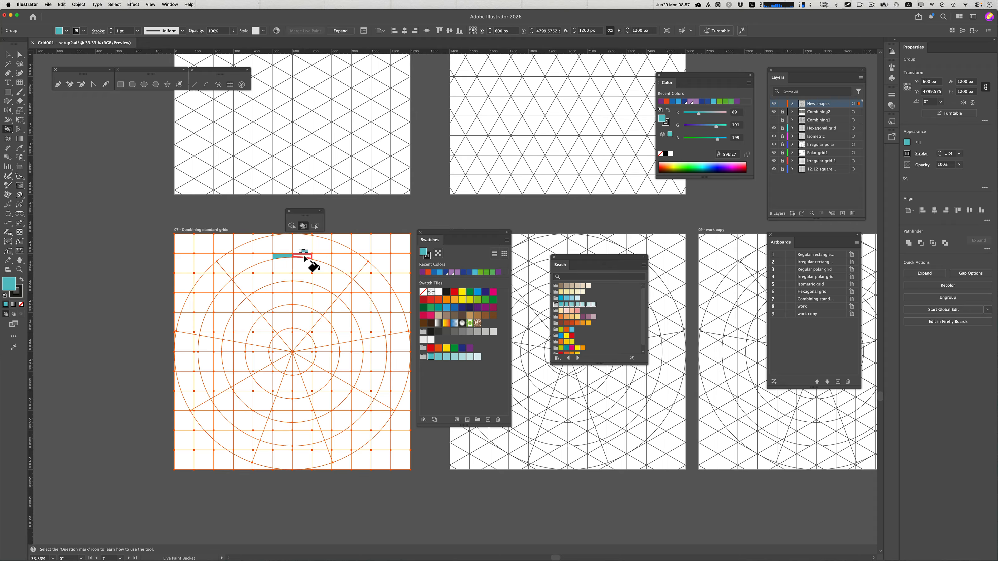
left_click(302, 256)
left_click(301, 447)
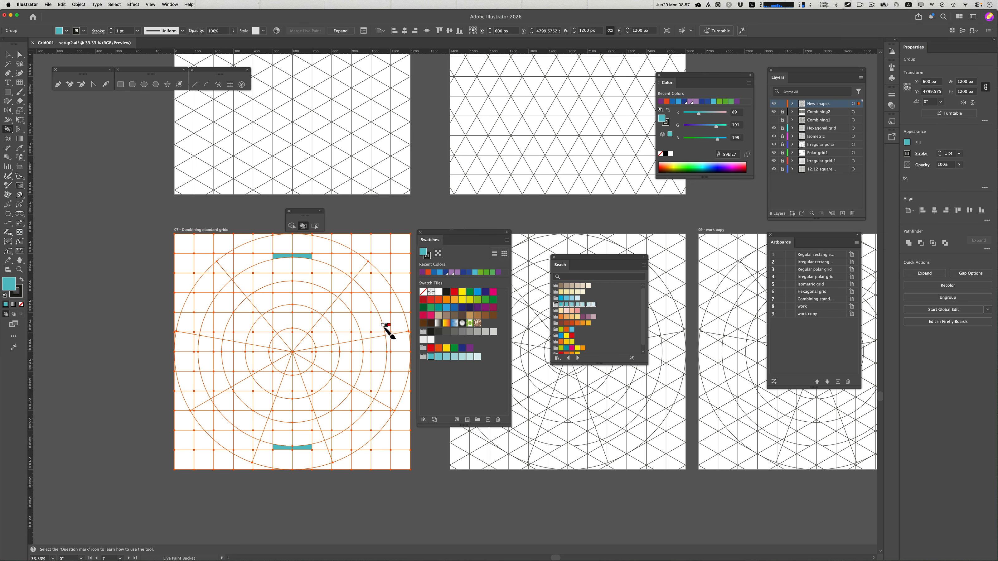
scroll(386, 325, "up", 1)
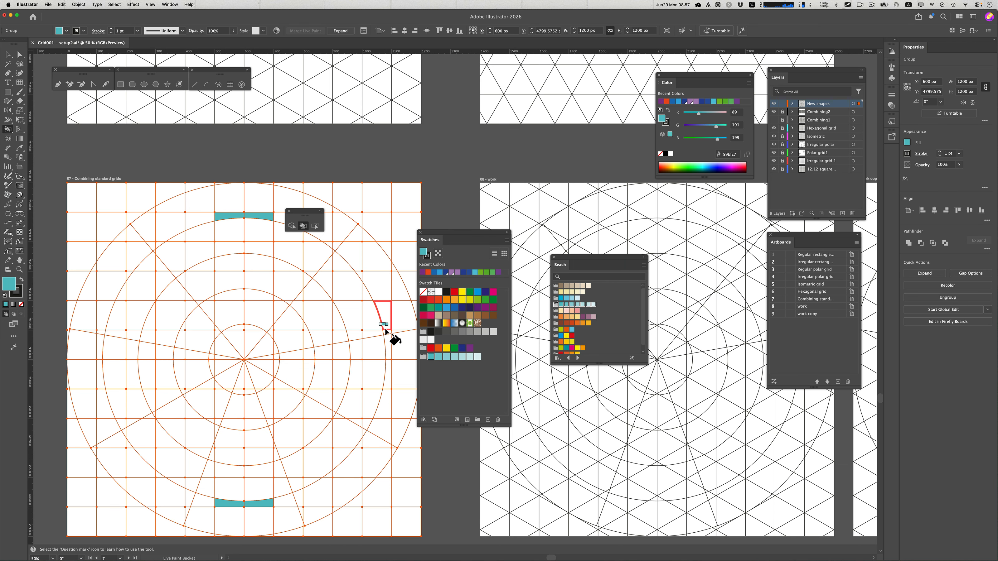
left_click(388, 371)
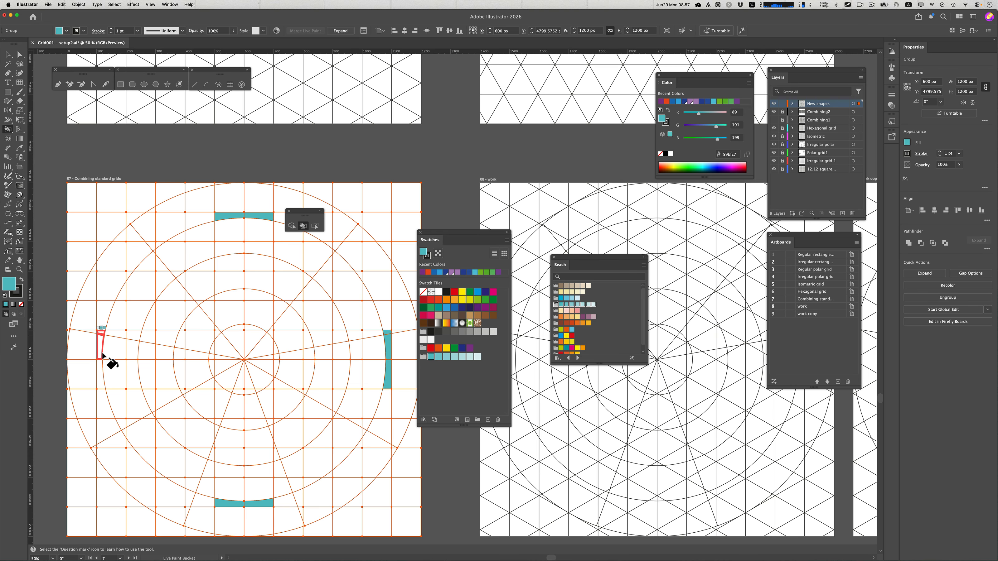
left_click(100, 370)
Fill the segments of the innermost circle above, below and to the right of the central square with teal 59bfc7.
scroll(161, 372, "down", 1)
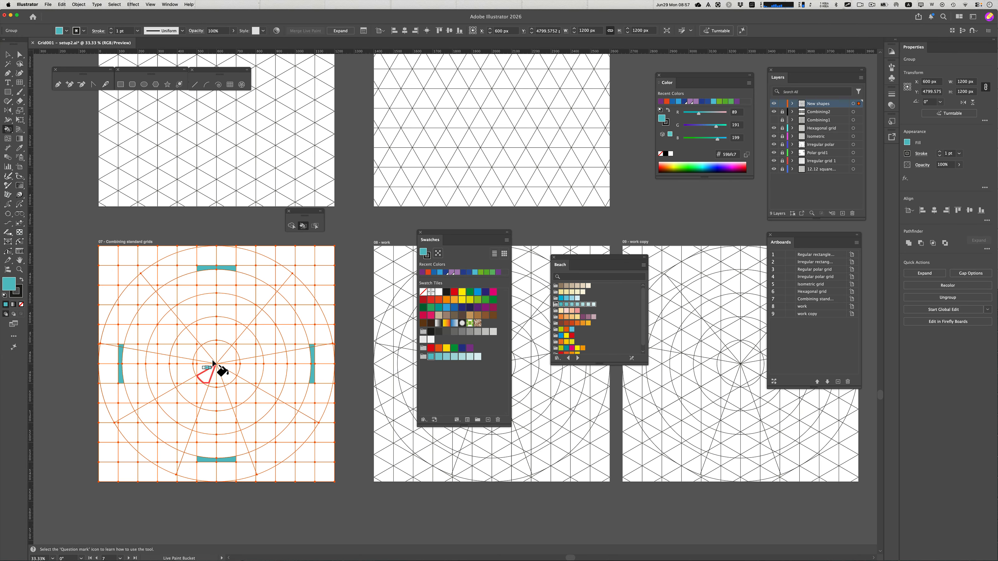
scroll(218, 364, "up", 1)
scroll(214, 357, "up", 1)
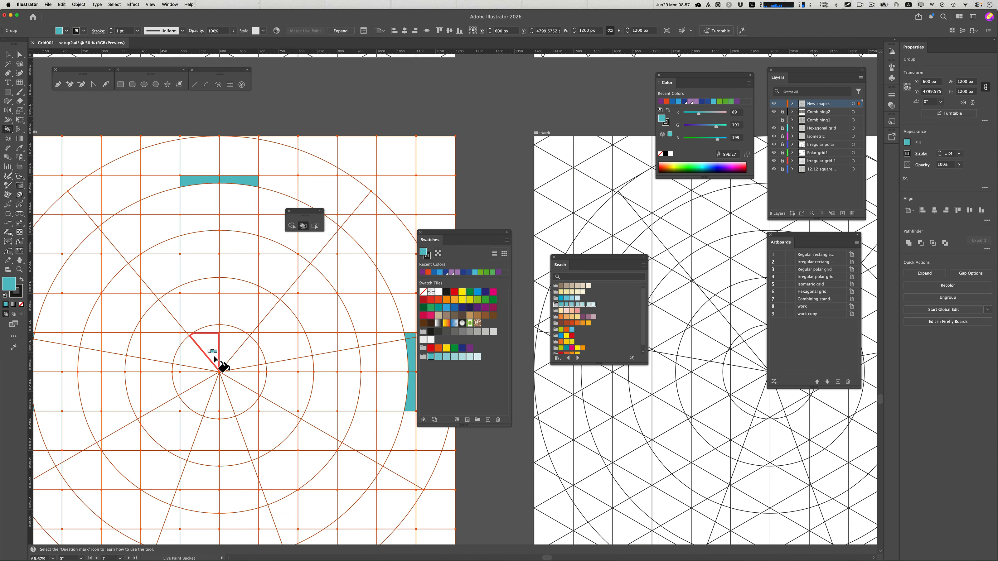
left_click(219, 330)
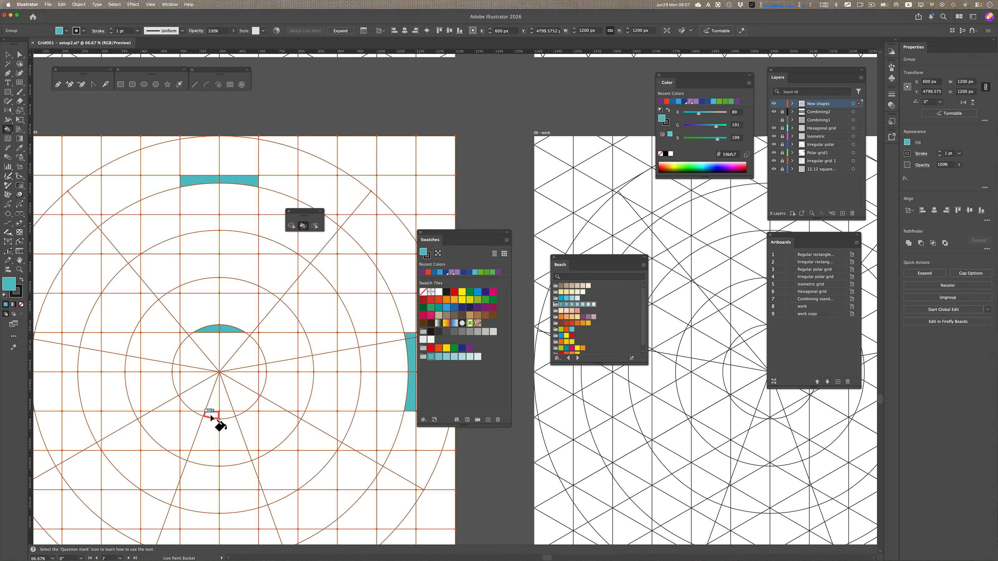
left_click(237, 415)
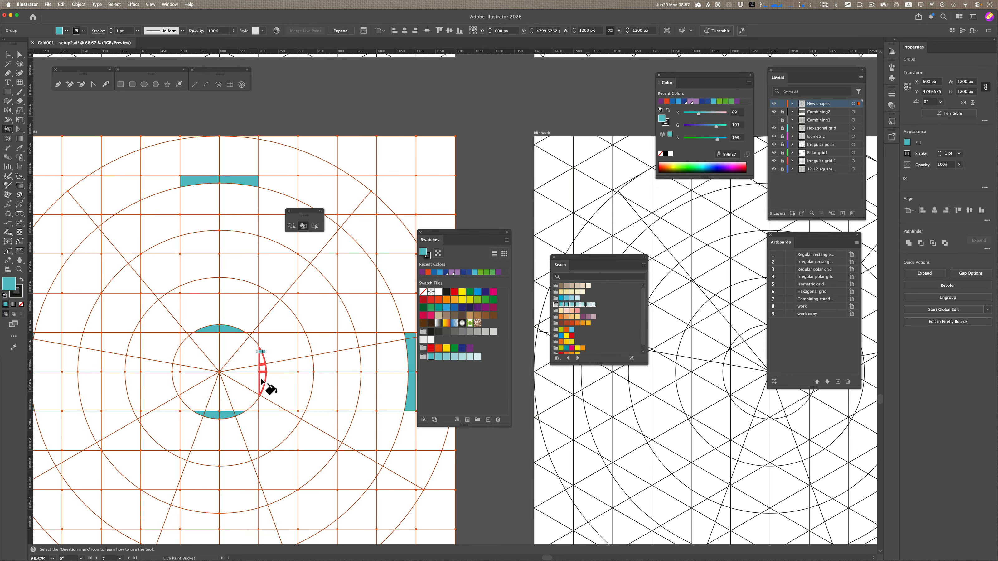
left_click(260, 394)
scroll(256, 389, "up", 1)
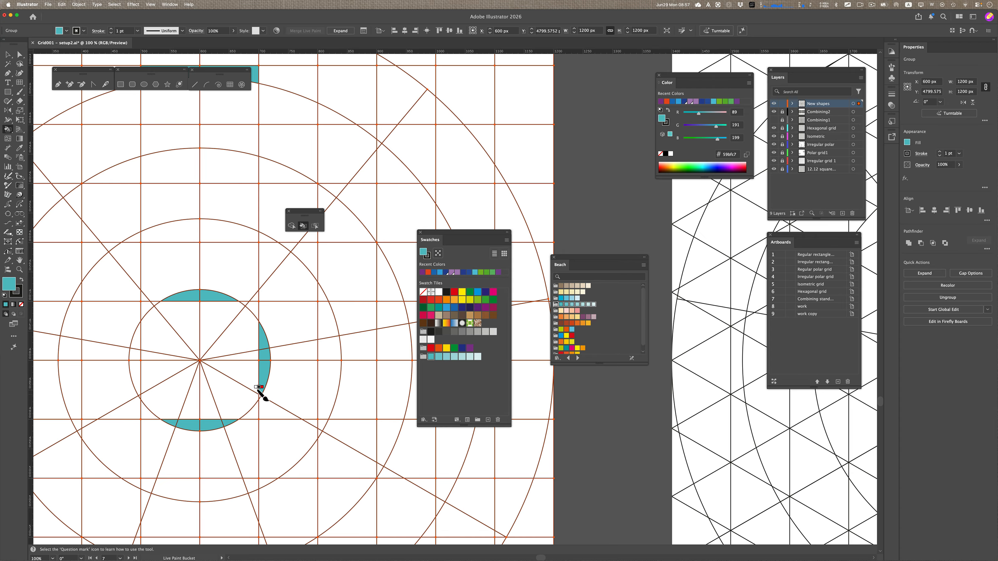
scroll(256, 389, "up", 4)
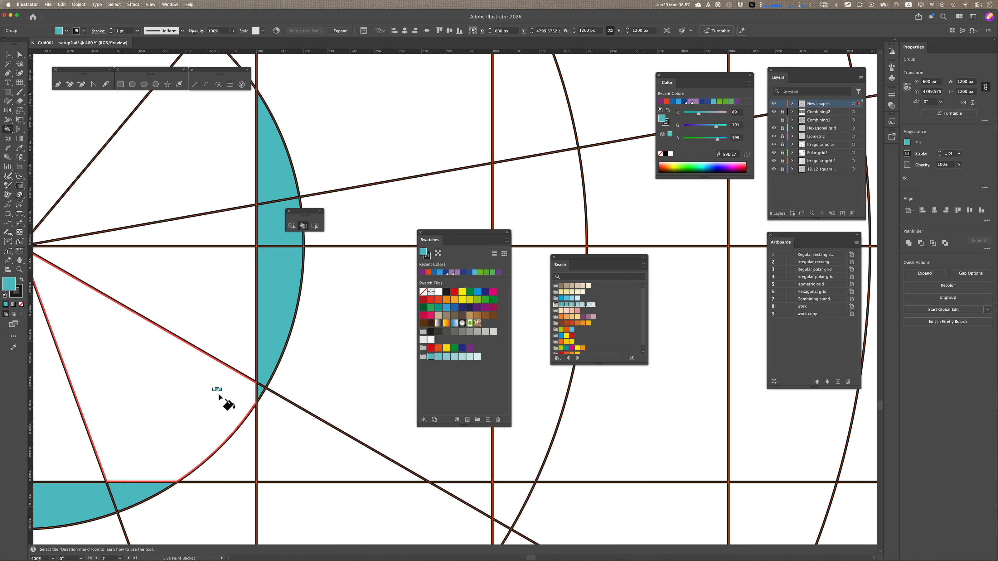
scroll(220, 397, "down", 3)
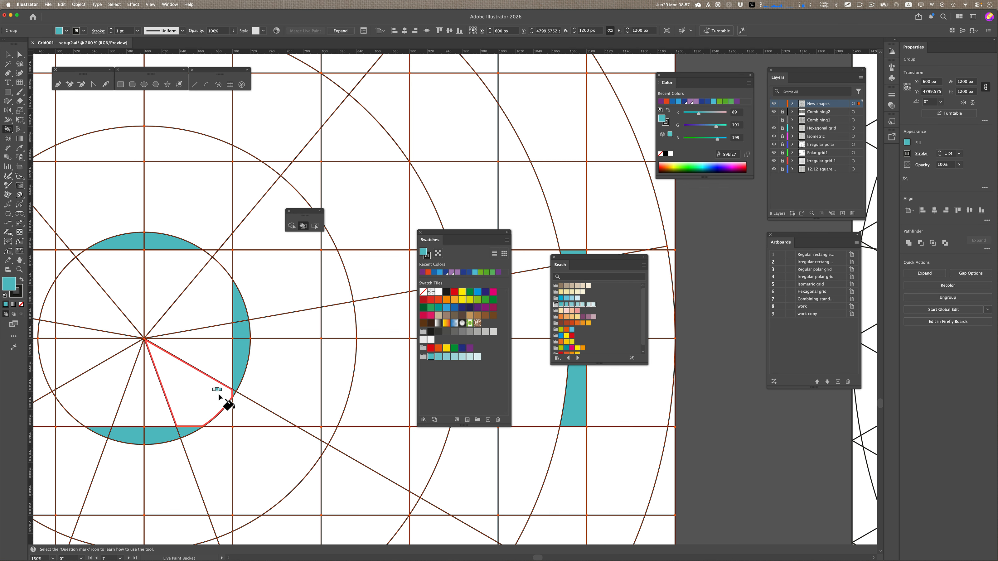
key("space")
left_click_drag(132, 361, 241, 351)
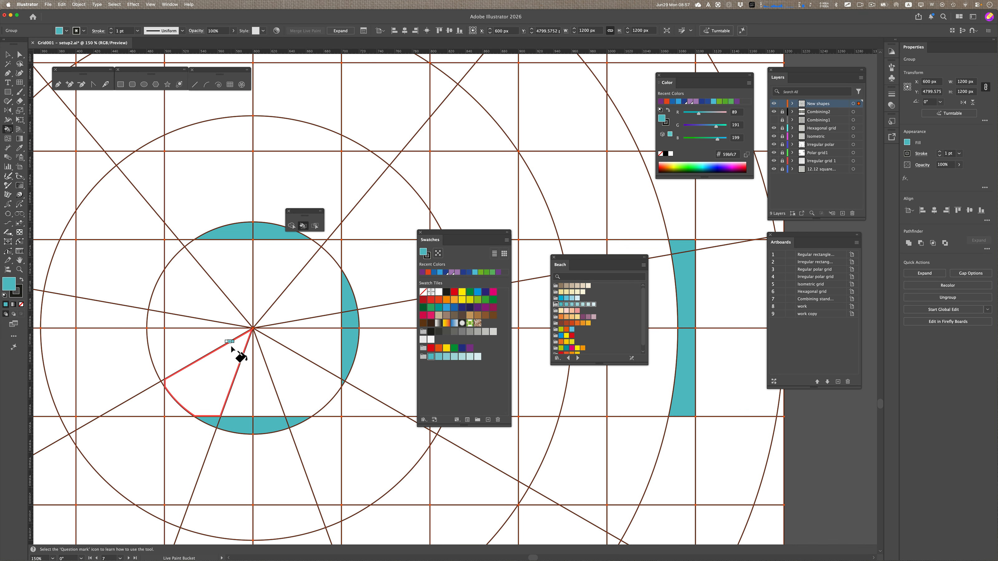
left_click_drag(153, 282, 163, 383)
key("super+z")
left_click_drag(161, 304, 165, 387)
key("super+z")
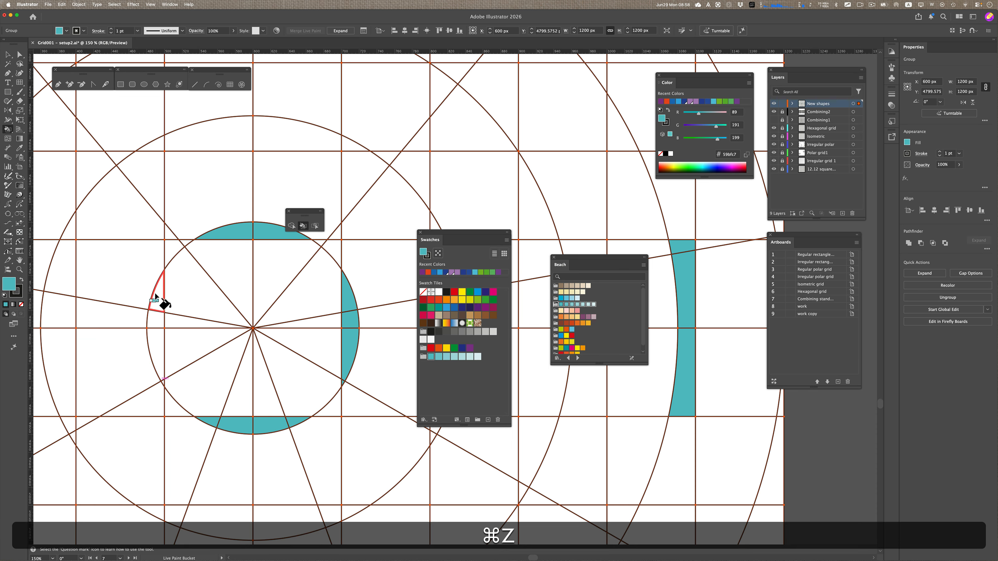
Fill all cells of the innermost circle's segment left of the central square with teal 59bfc7.
left_click_drag(155, 296, 165, 384)
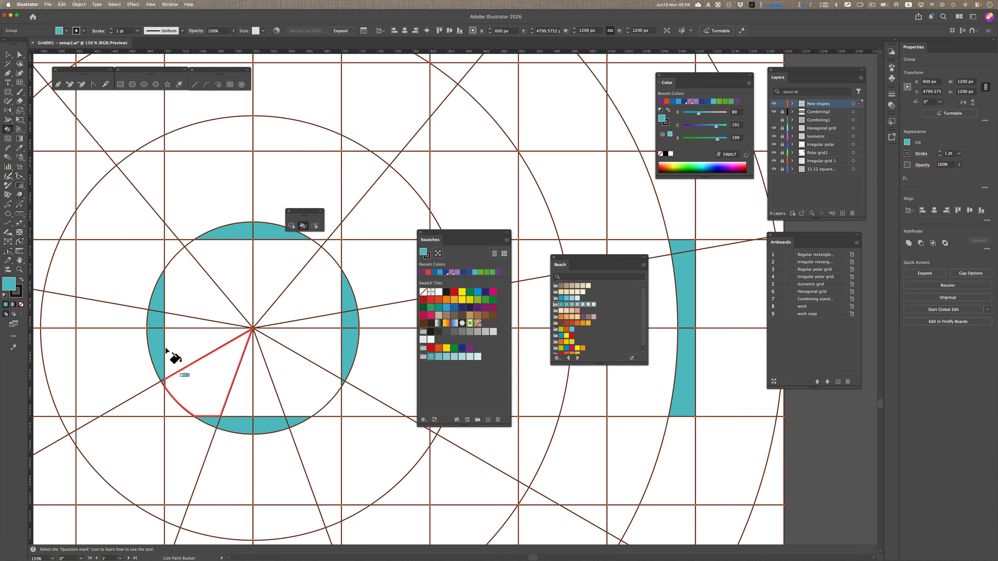
scroll(216, 384, "down", 2)
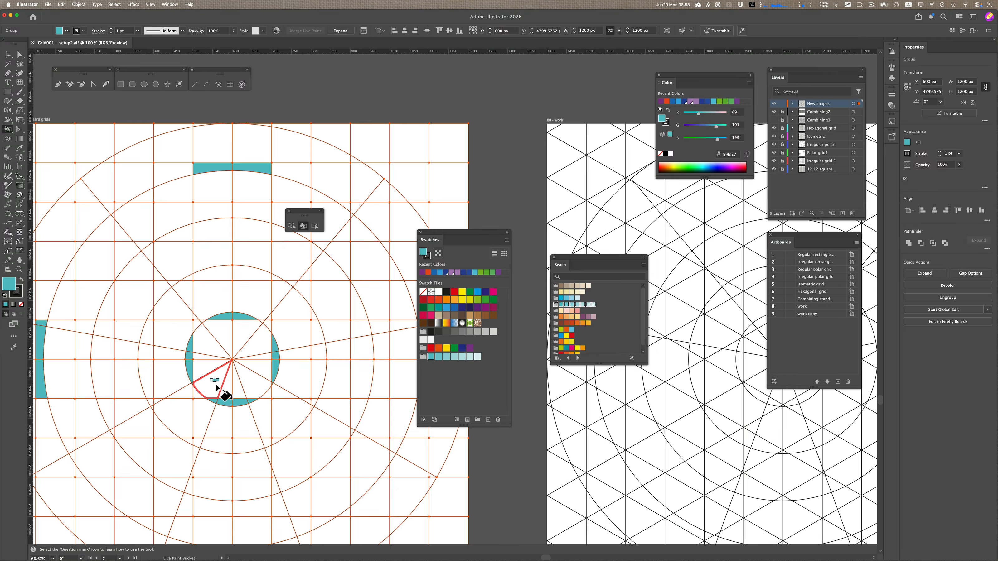
scroll(217, 387, "down", 1)
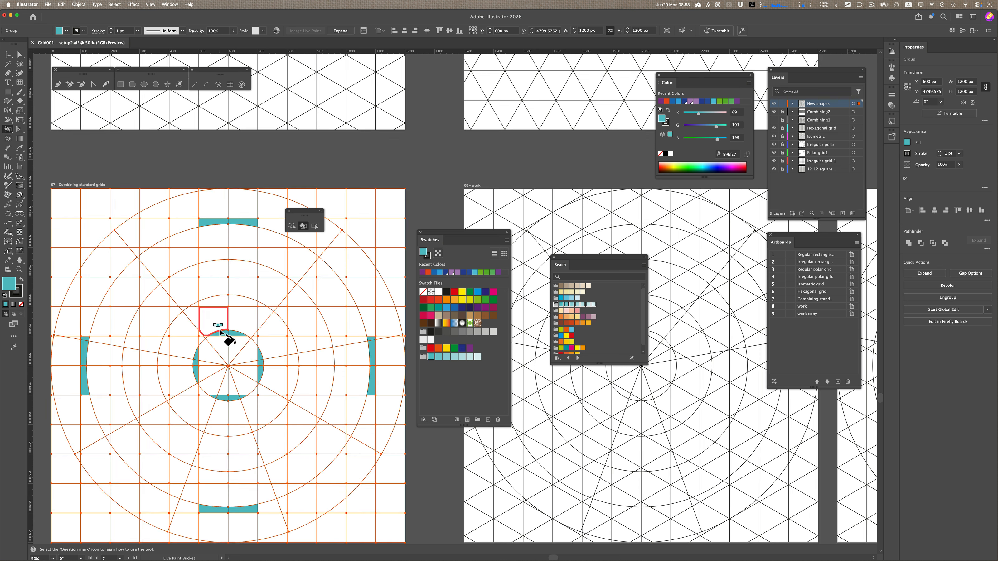
Switch to lighter teal 91d0d6 and fill the small upper-left and lower-right cells at the second circle and the central square's lower-right corner.
key("Right")
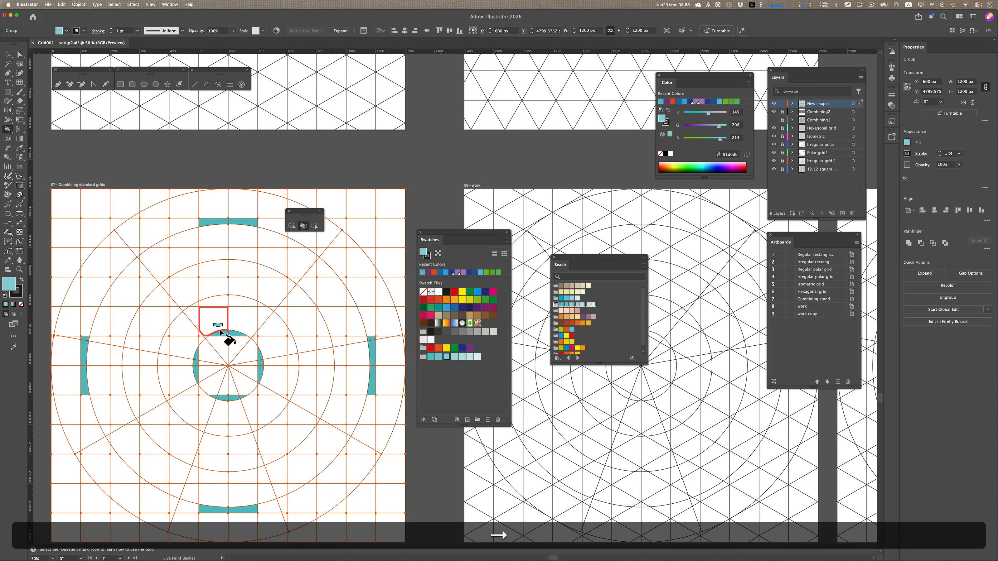
left_click(196, 305)
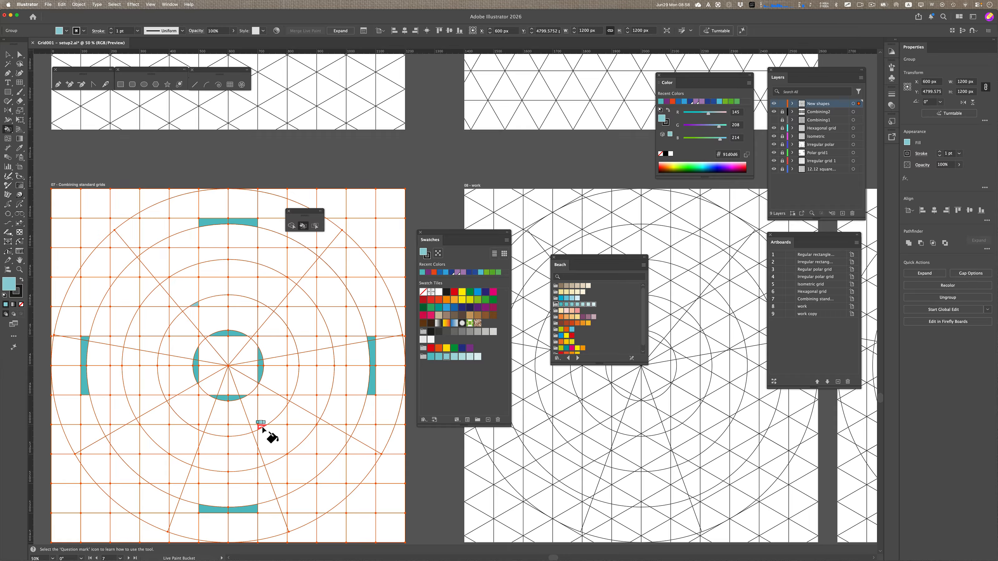
left_click(254, 392)
left_click(205, 337)
key("super+z")
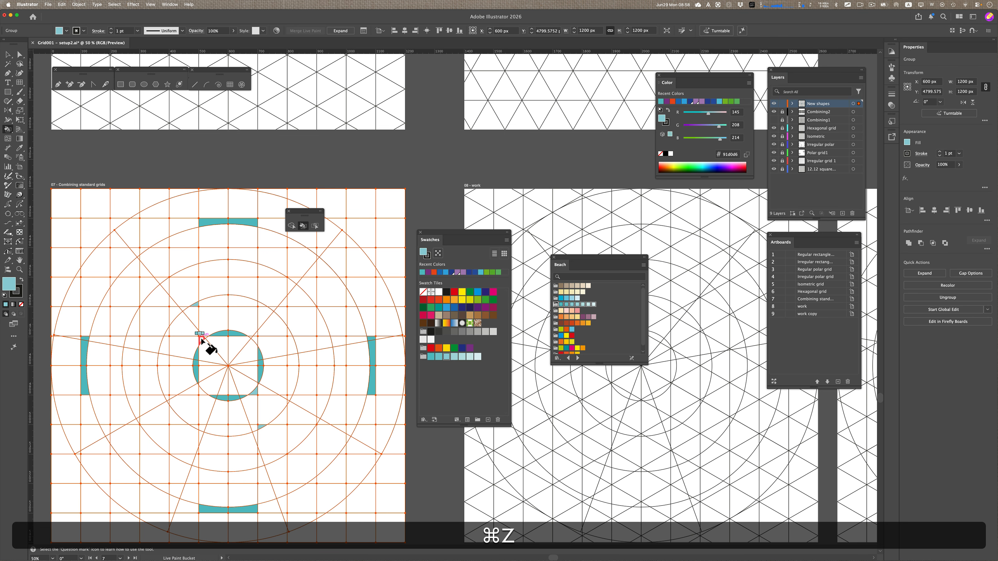
left_click(206, 336)
key("super+z")
Fill the remaining corner cells between the central square and the innermost circle with lighter teal 91d0d6.
scroll(206, 337, "up", 5)
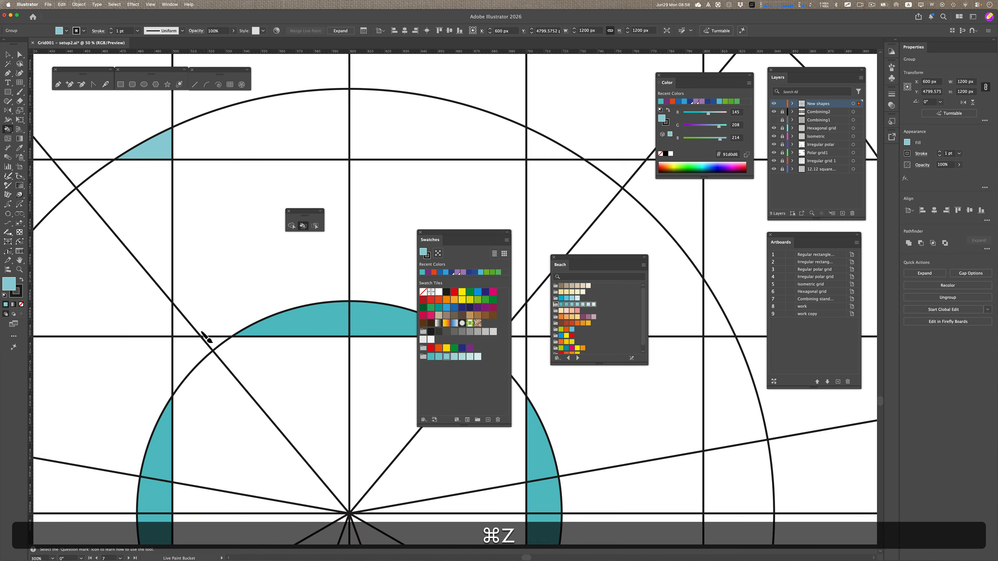
left_click(198, 354)
scroll(219, 358, "up", 2)
scroll(212, 356, "down", 4)
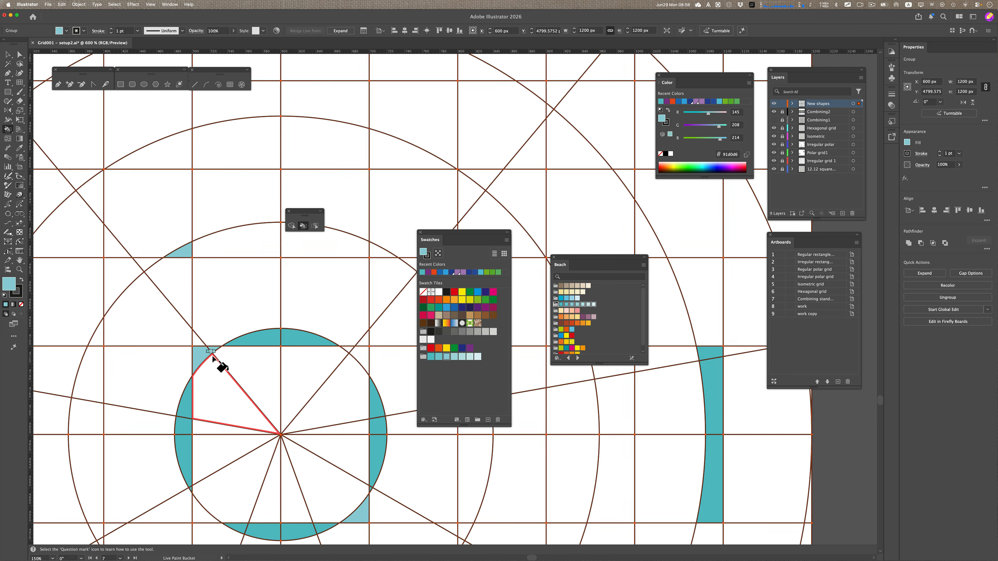
scroll(212, 356, "down", 1)
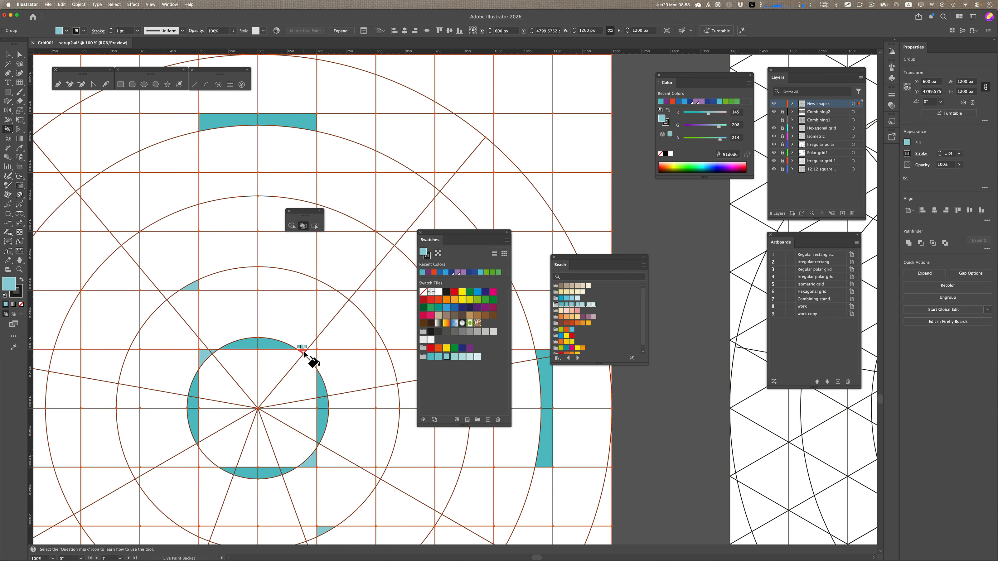
left_click(201, 458)
scroll(215, 465, "down", 2)
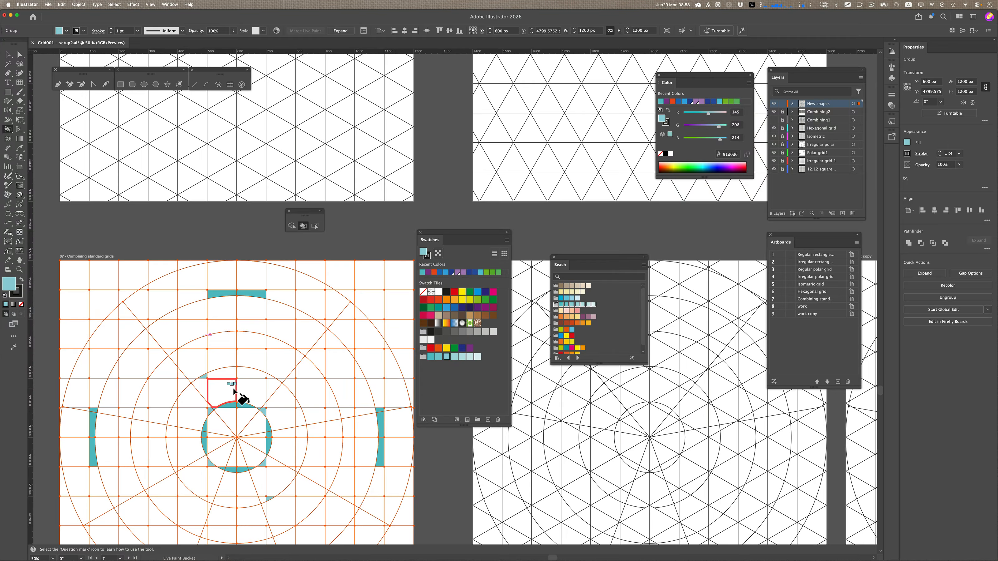
Fill the four diagonal cells just inside the outermost circle with pale teal bbe1e4 and save the document.
key("Right")
key("Right")
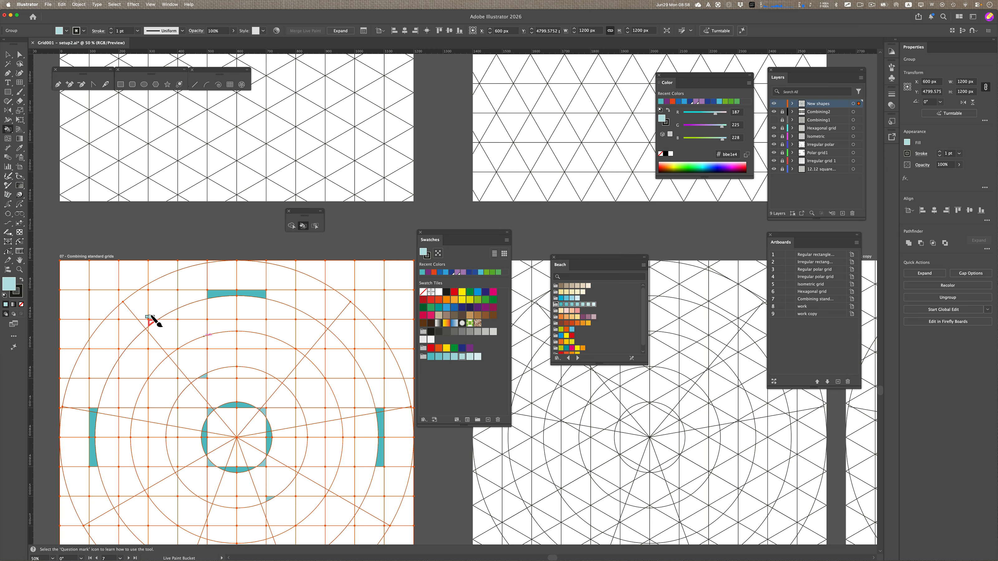
left_click(125, 299)
scroll(140, 370, "down", 1)
left_click_drag(155, 441, 162, 413)
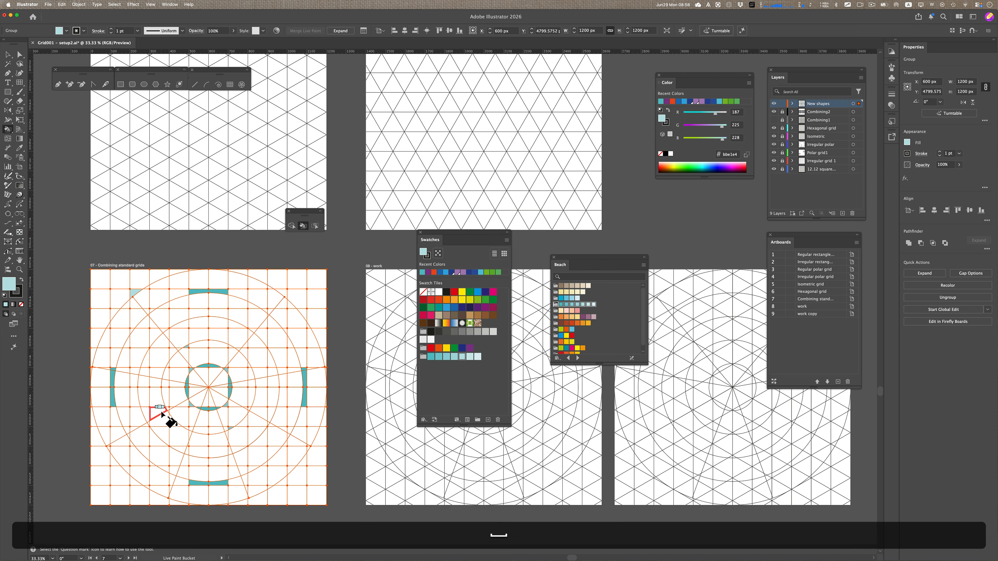
left_click(303, 461)
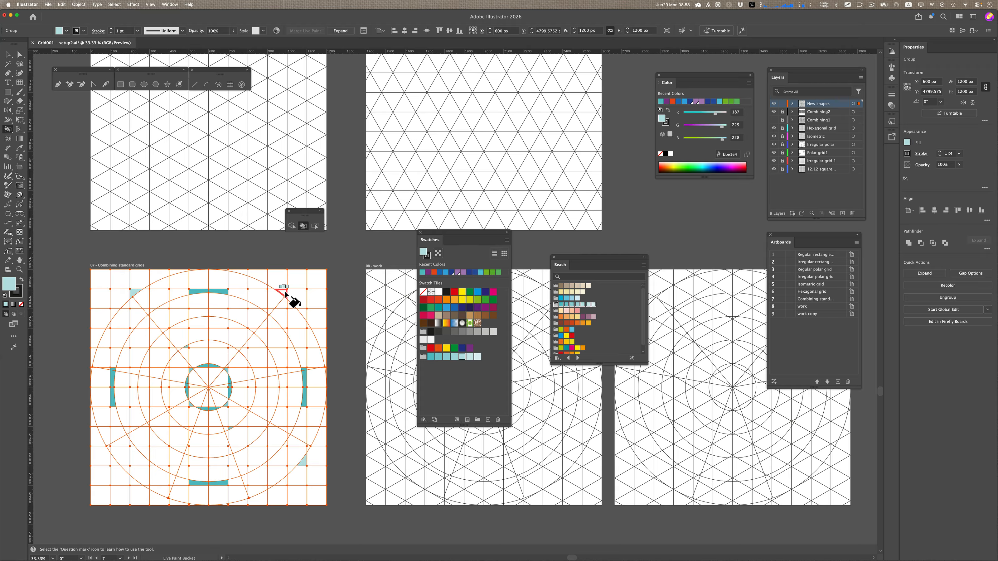
left_click(284, 293)
left_click(134, 480)
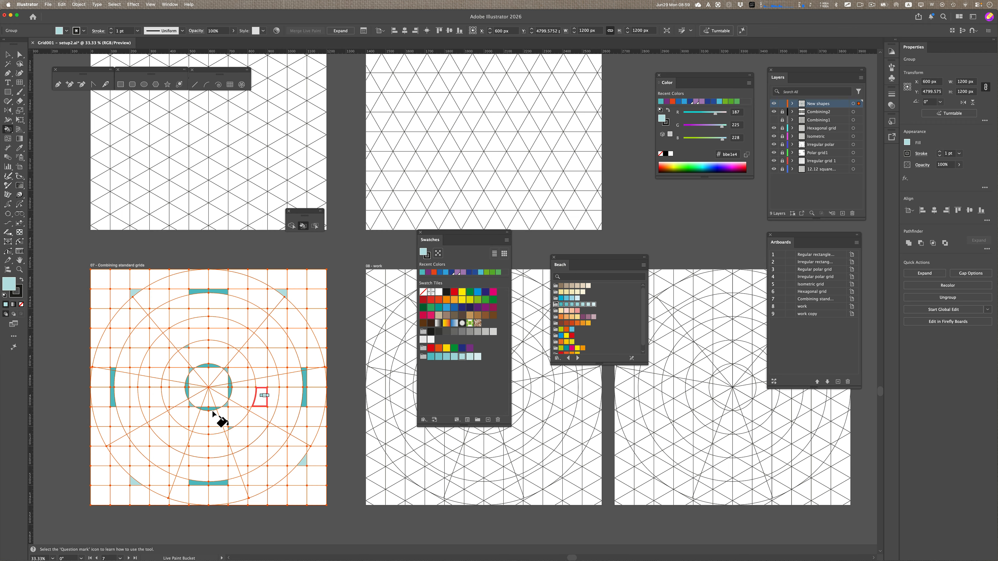
key("super+s")
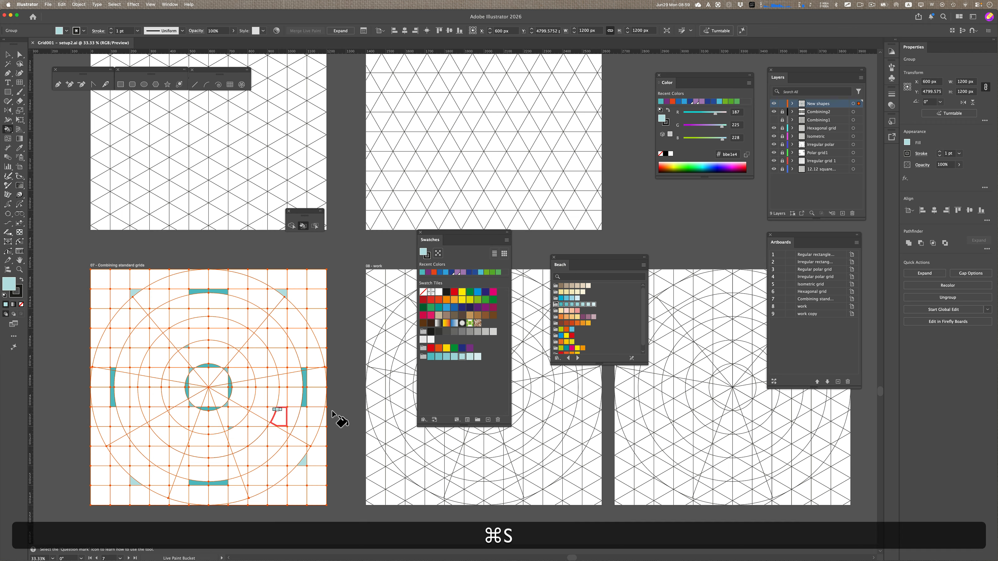
Add the Beach library's orange-to-purple color group to the document swatches, choose orange ee8a3c, and make the work artboard active.
key("space")
left_click_drag(375, 411, 150, 397)
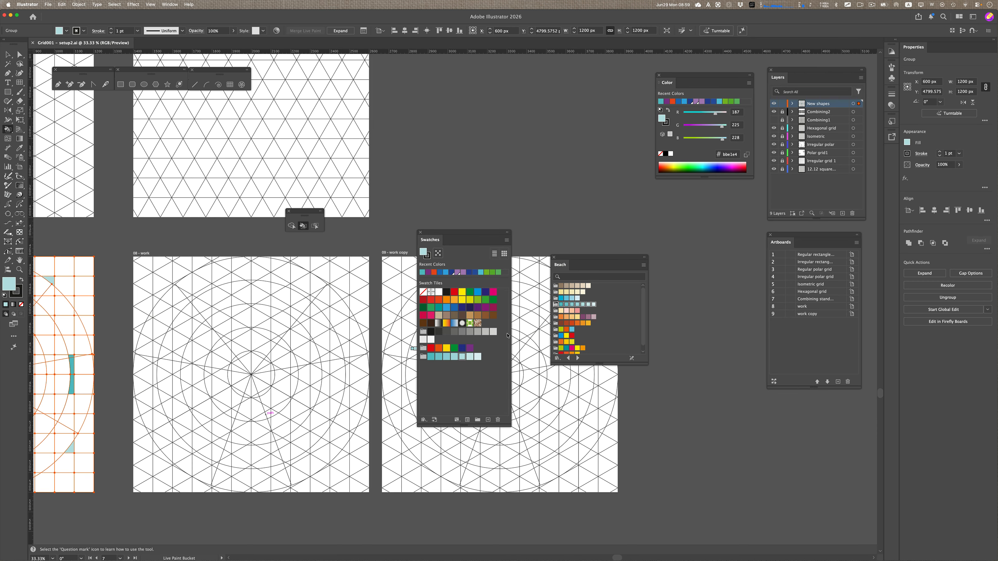
left_click(555, 317)
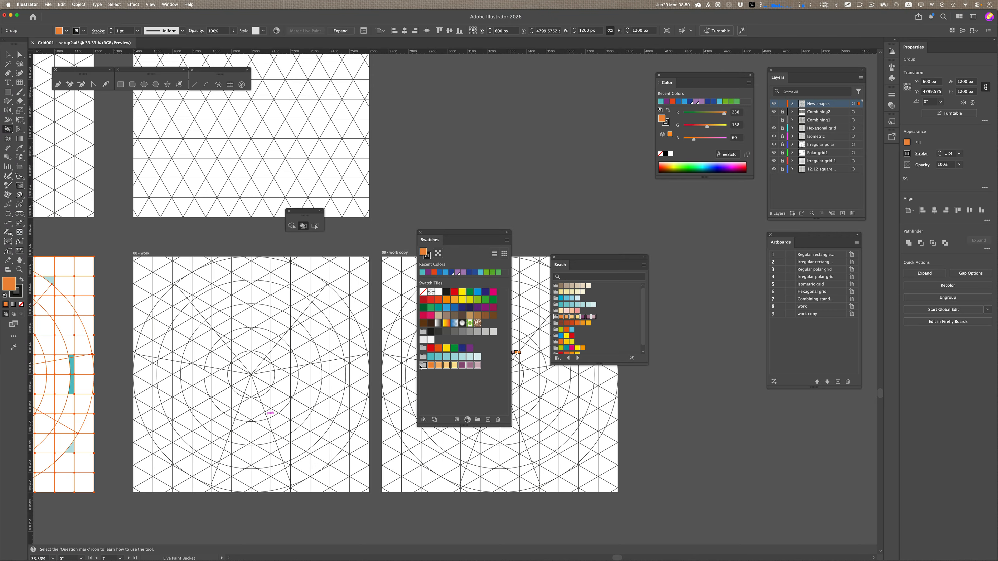
left_click(432, 366)
left_click(252, 320)
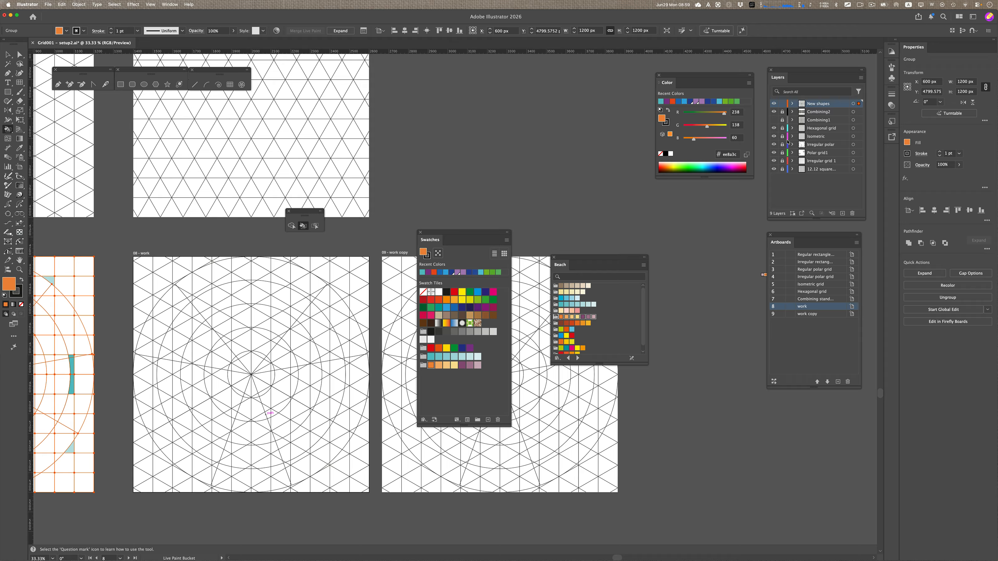
Unlock the Combining2 layer and copy the combined grid on the work artboard.
left_click(774, 116)
left_click(774, 116)
left_click(782, 120)
key("v")
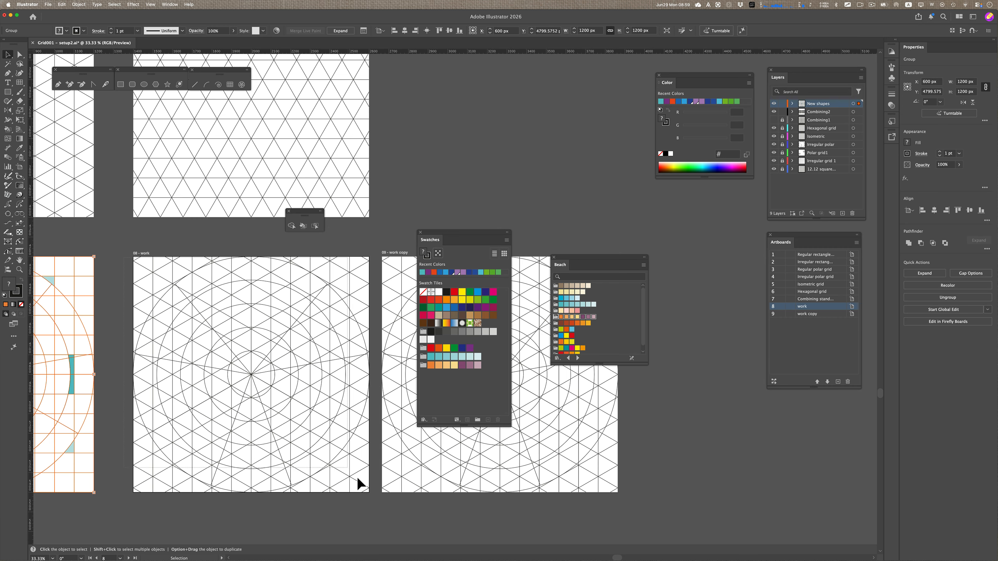
left_click(367, 491)
key("super+c")
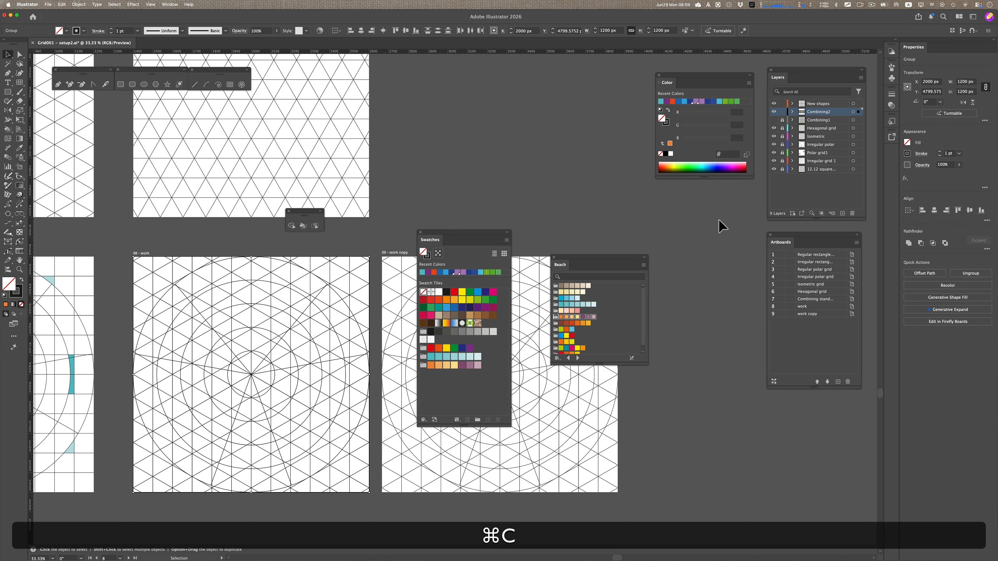
Hide and lock the Combining2 layer, and paste the grid in place on the New shapes layer.
left_click(774, 112)
left_click(774, 120)
left_click(819, 104)
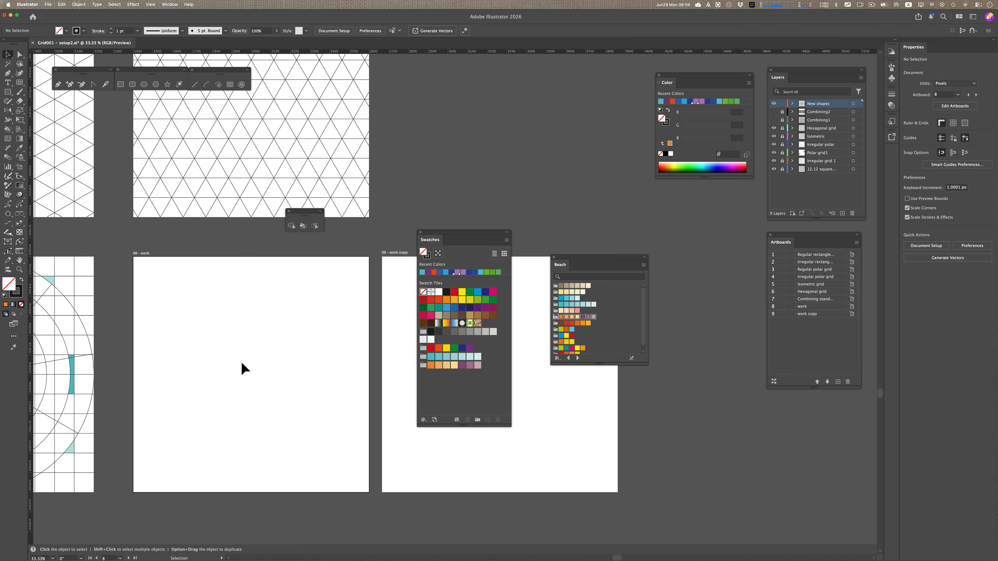
key("shift+super+v")
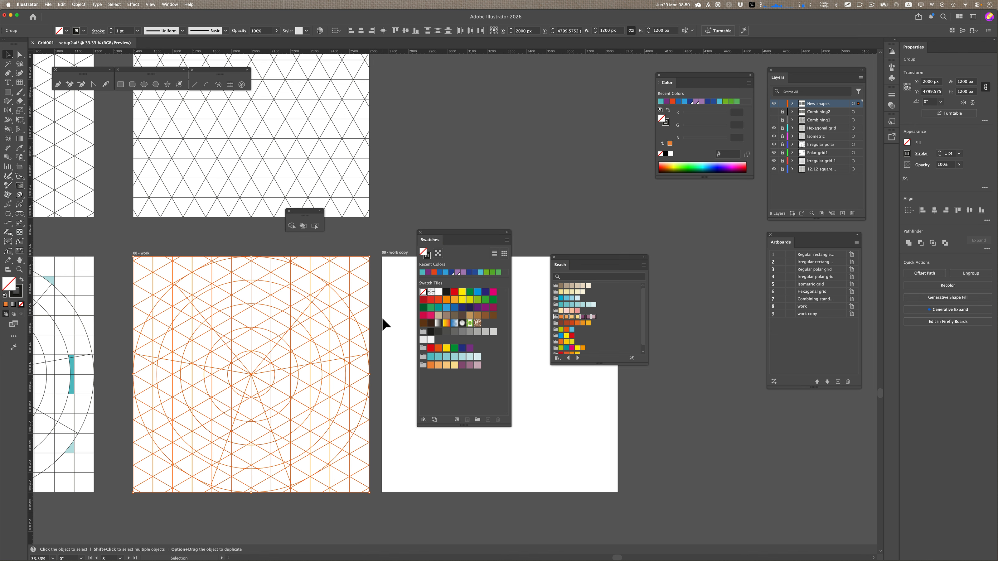
Turn the pasted grid into a Live Paint group and fill the rhombus above its center with orange ee8a3c.
left_click(431, 365)
key("super+z")
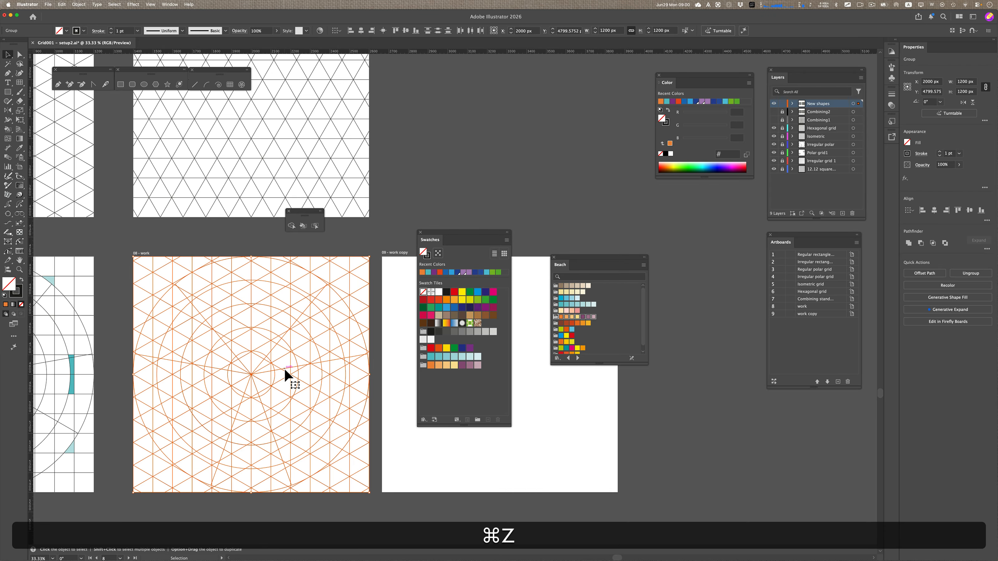
left_click(303, 226)
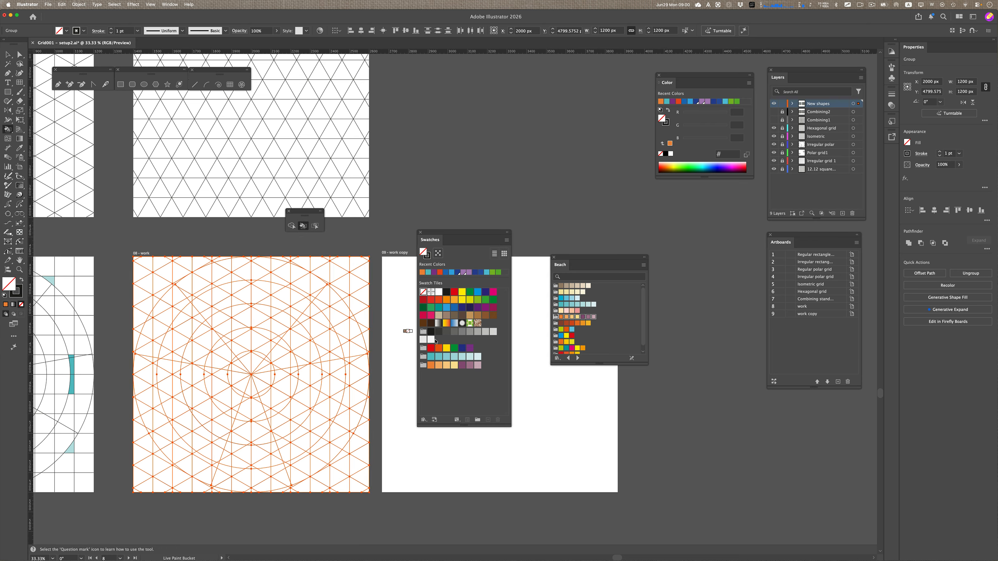
left_click(432, 368)
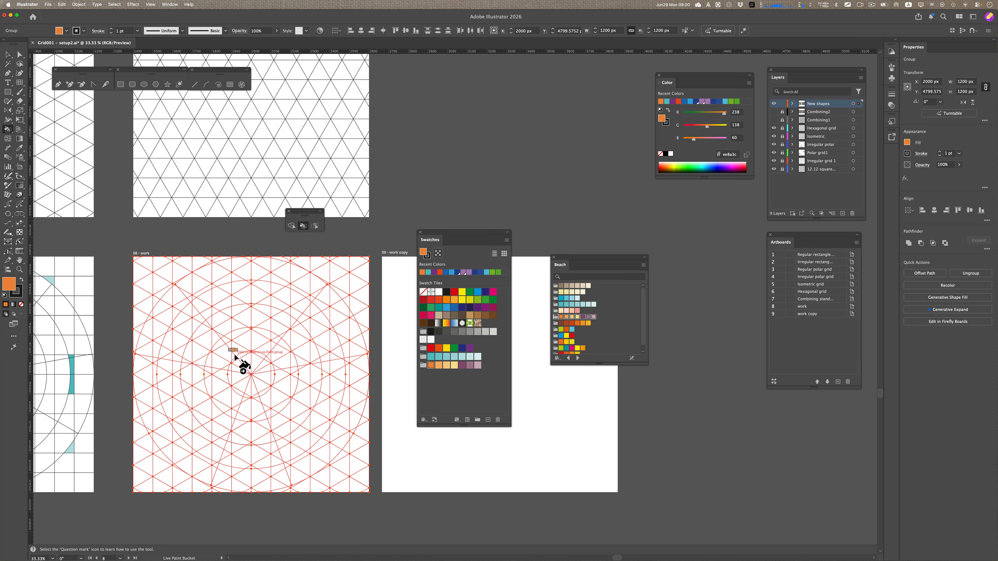
left_click(258, 342)
left_click(241, 340)
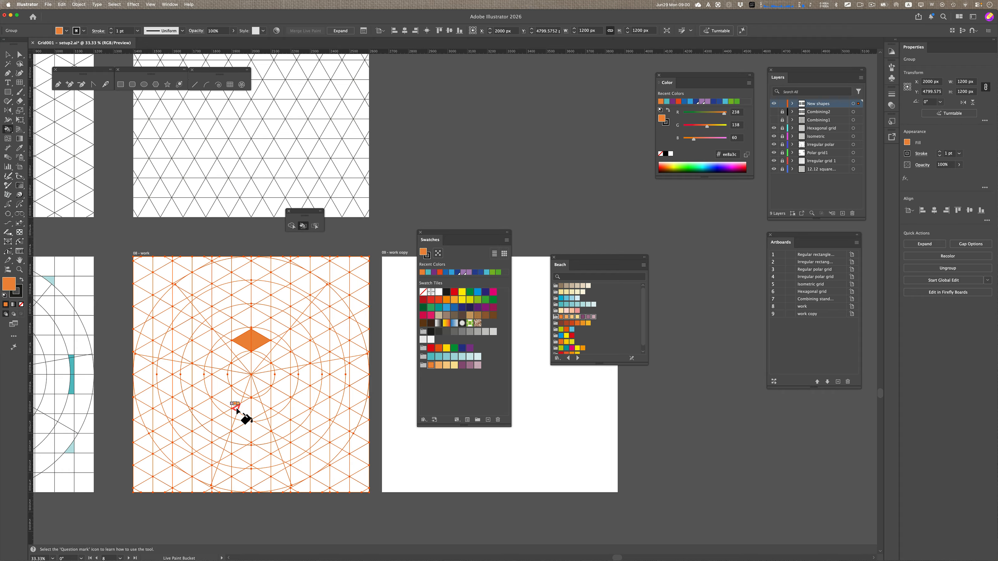
Fill the rhombus below the grid's center, the inner cells on both sides and the outer strip and crescent with orange ee8a3c.
left_click(266, 409)
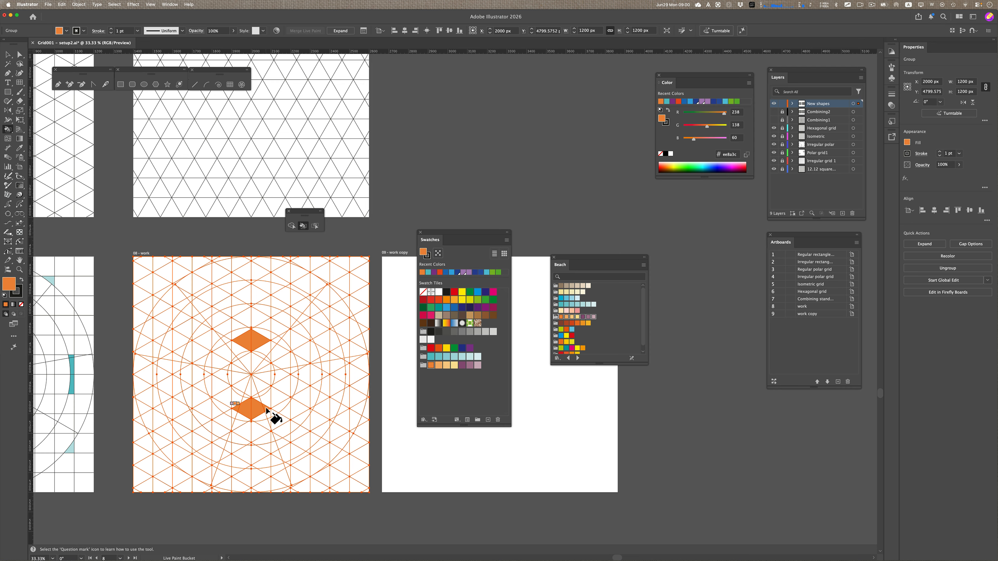
left_click(198, 376)
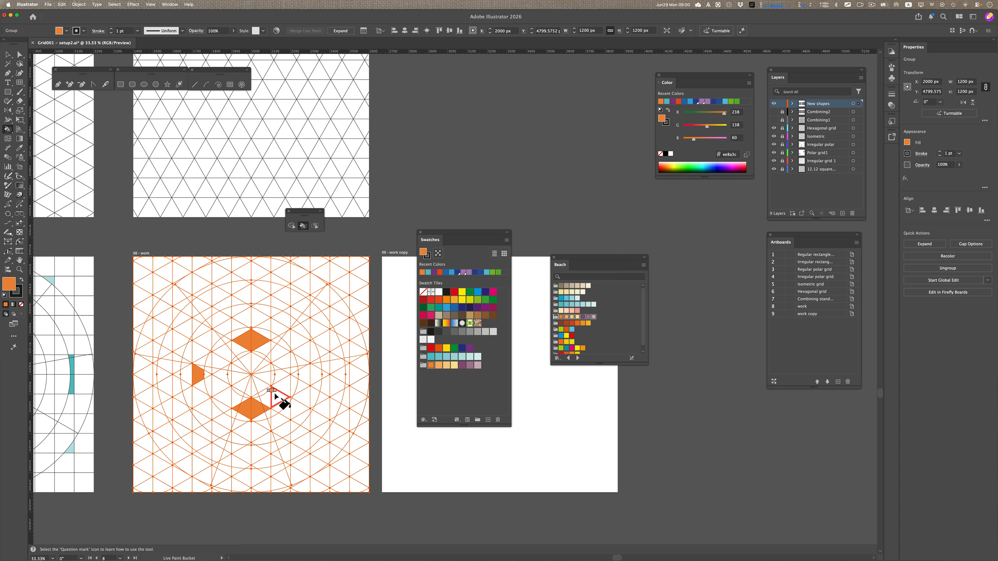
left_click(277, 371)
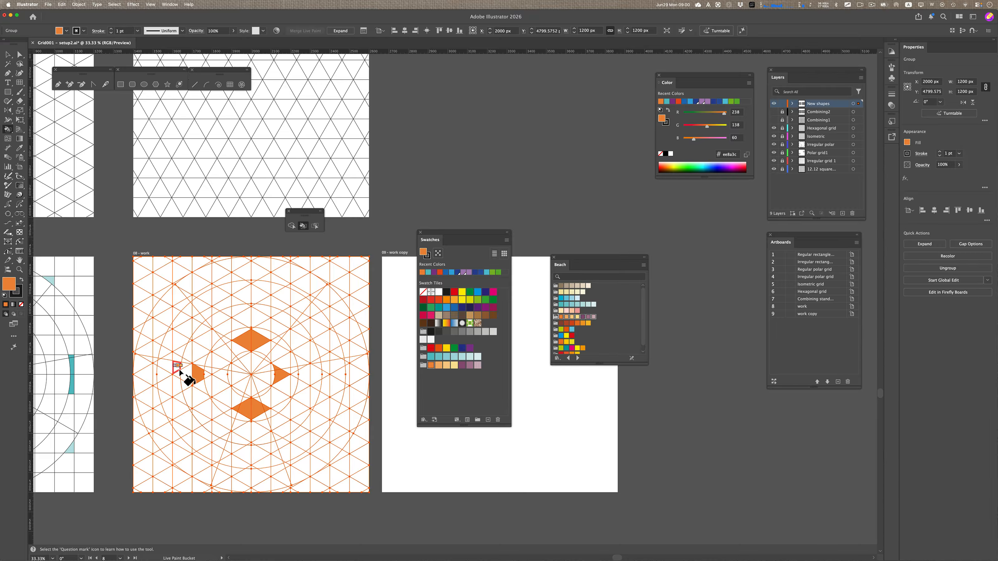
left_click(176, 360)
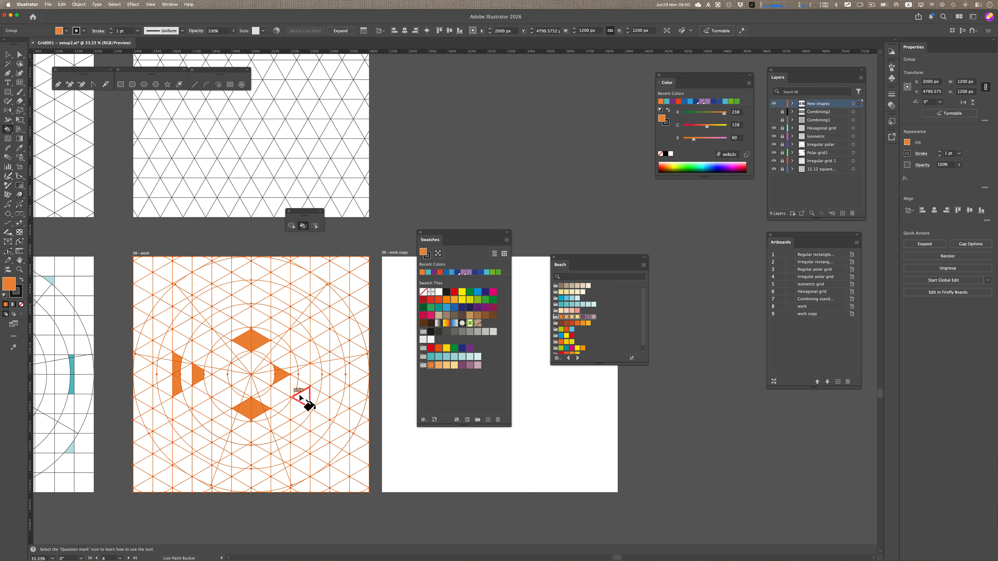
left_click(294, 362)
Examine the small grid cells around the tips of the orange crescent and the cells near the grid's center.
scroll(294, 361, "up", 2)
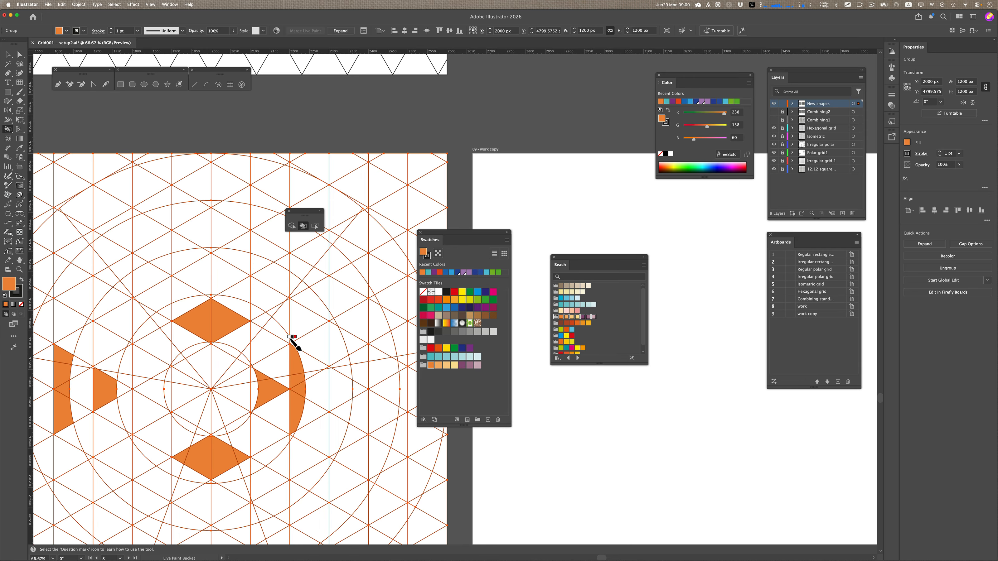
scroll(291, 341, "up", 1)
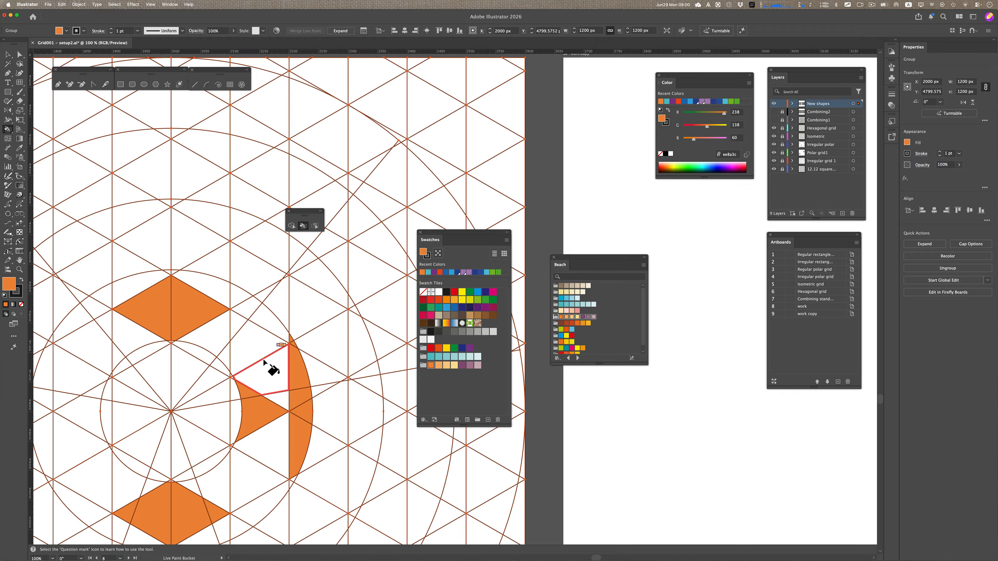
scroll(277, 354, "down", 2)
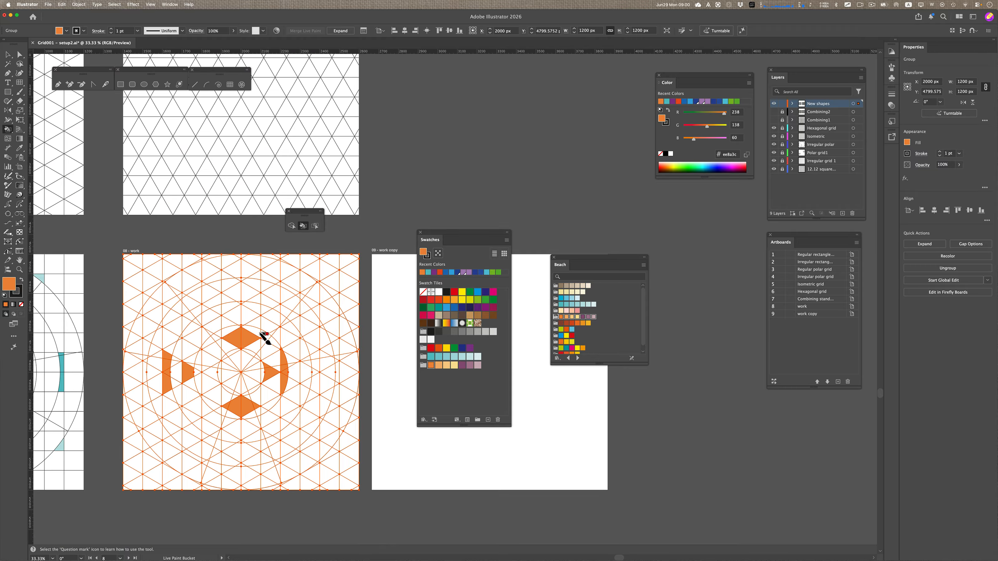
scroll(290, 413, "up", 6)
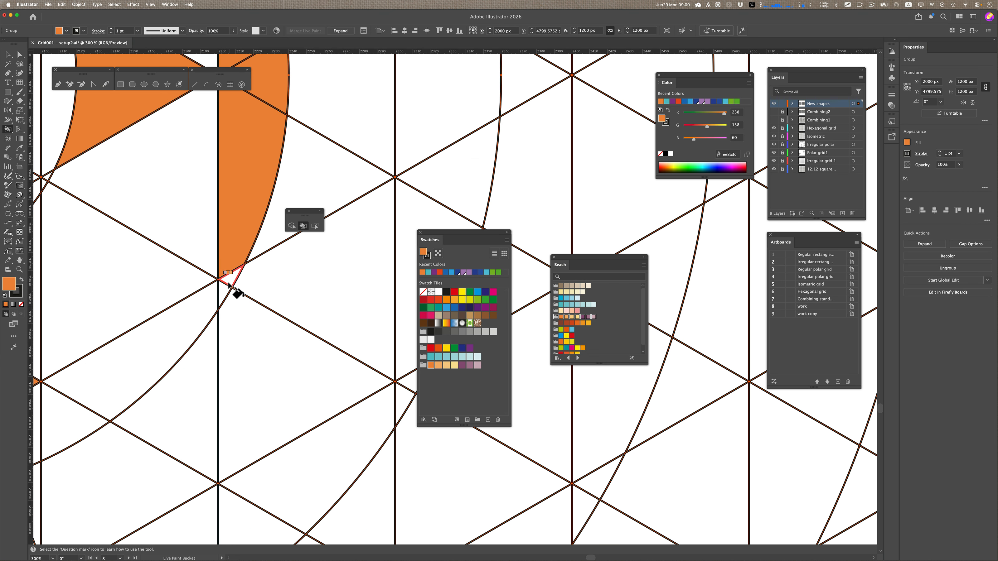
scroll(169, 303, "down", 3)
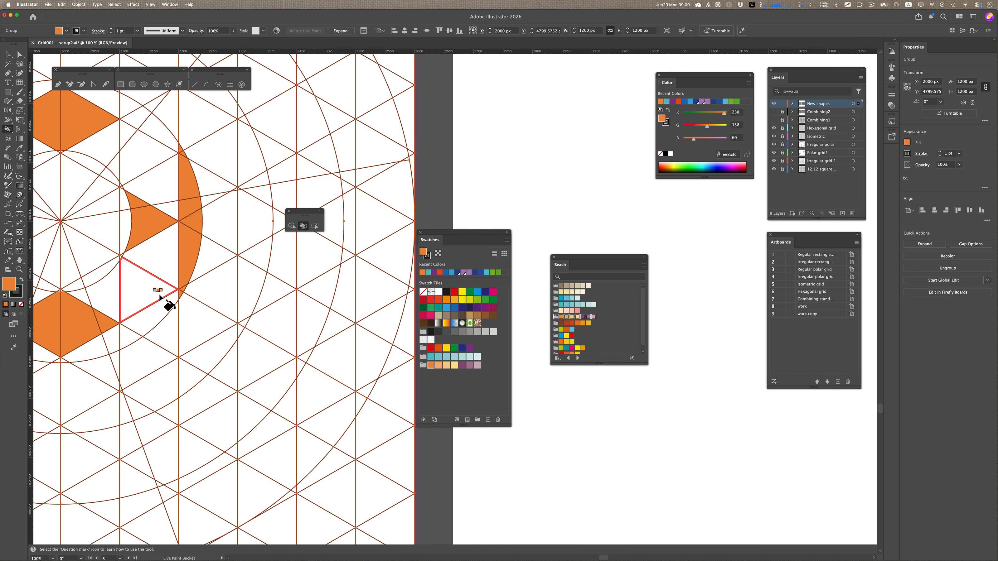
key("space")
mouse_move(104, 262)
left_mouse_down()
mouse_move(238, 317)
mouse_move(272, 369)
left_mouse_up()
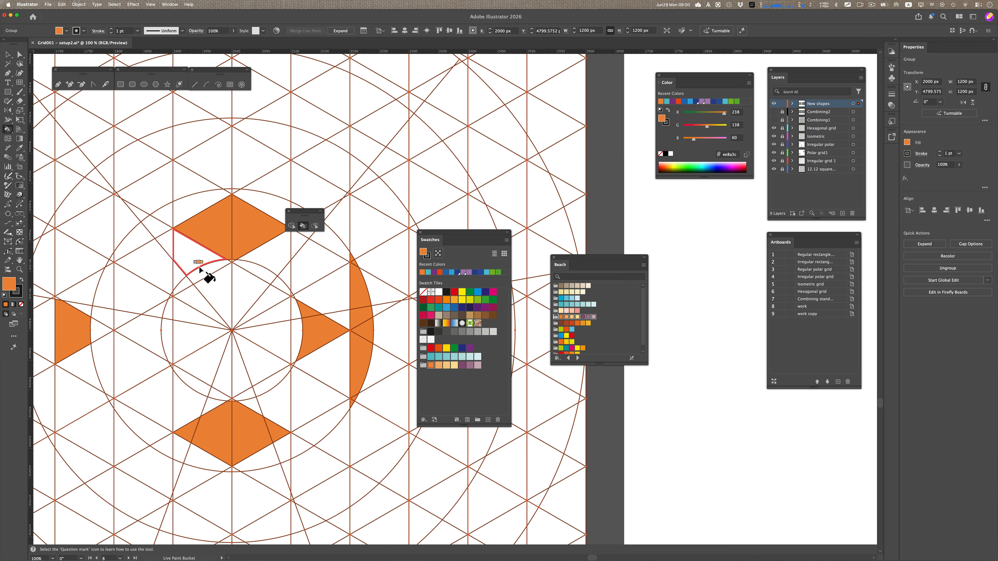
Review the Live Paint Bucket options and accept them with Paint Fills and Paint Strokes enabled.
double_click(302, 227)
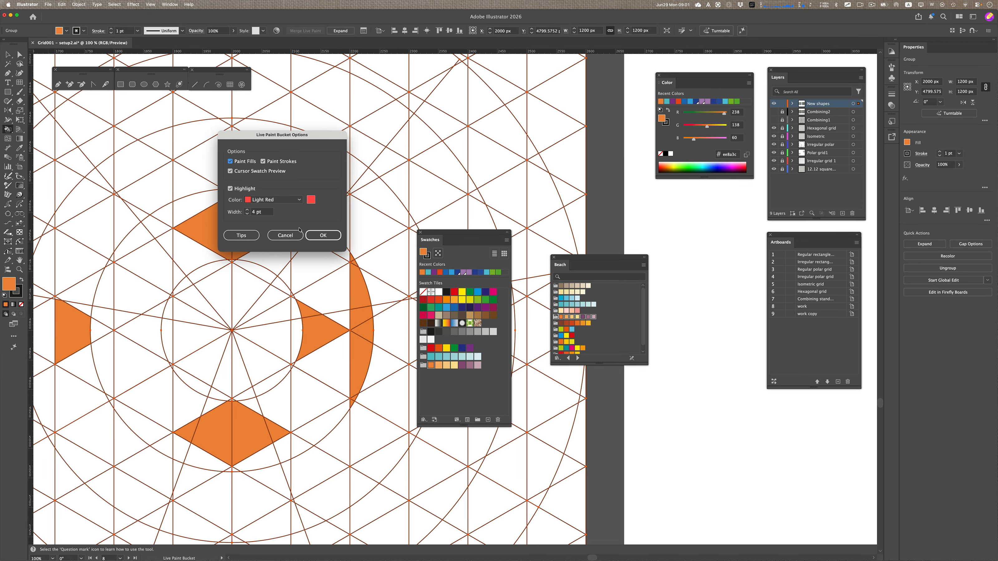
mouse_move(280, 136)
left_mouse_down()
mouse_move(196, 163)
mouse_move(203, 174)
left_mouse_up()
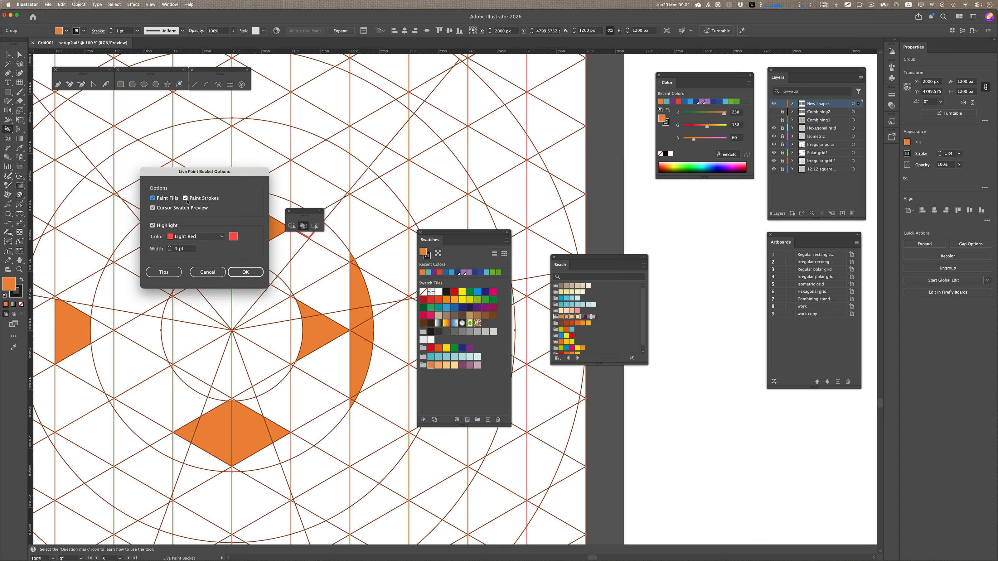
left_click(246, 272)
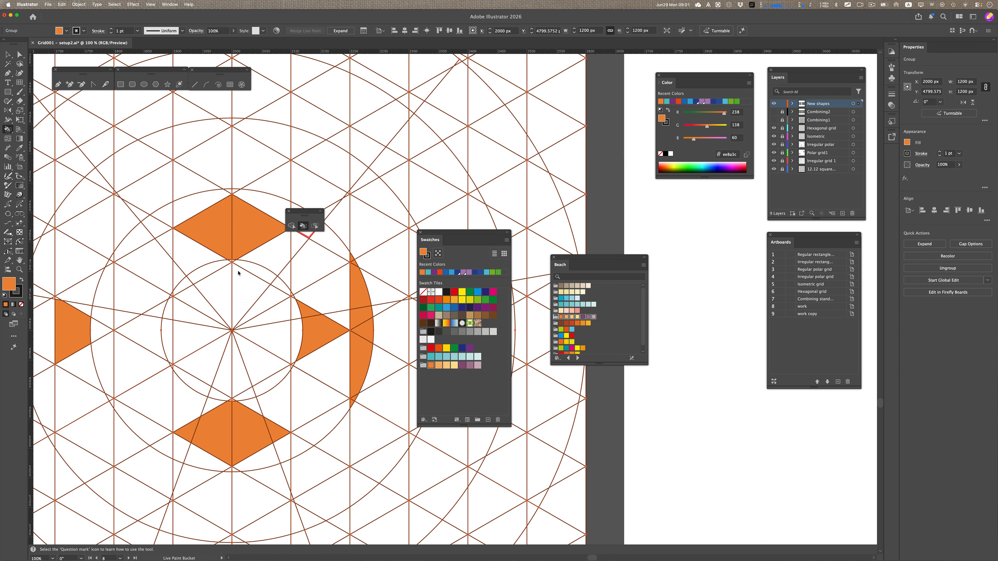
Choose purple 8c517b, try to paint the slanted radial line below the grid's center, and undo the paint.
key("Right")
key("Right")
key("Right")
key("Right")
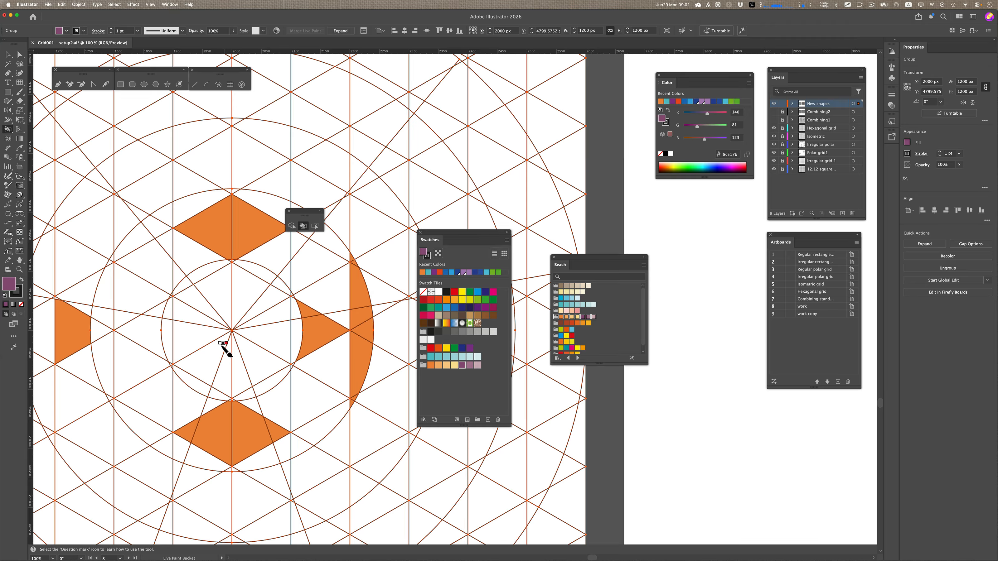
scroll(227, 355, "up", 6)
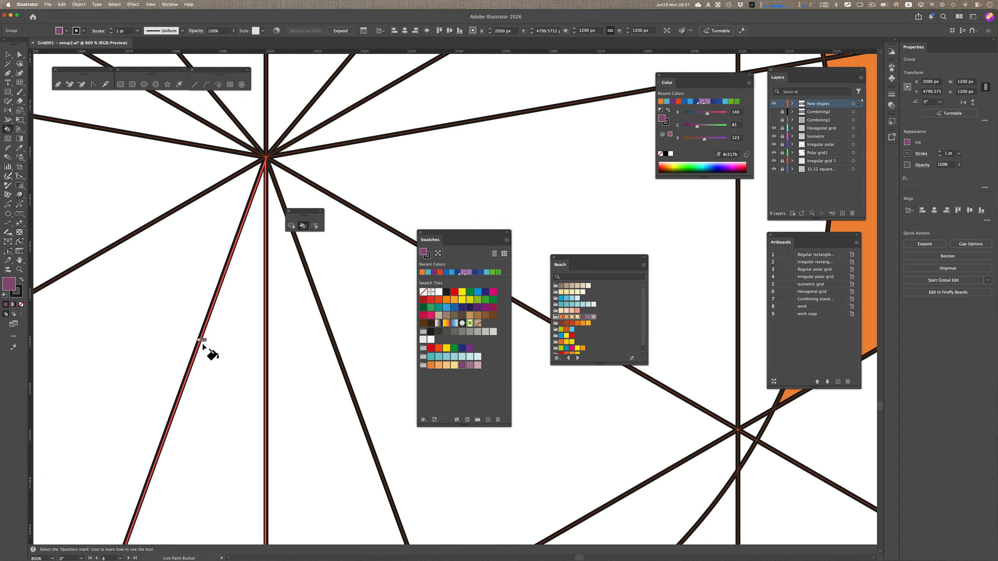
left_click(198, 342)
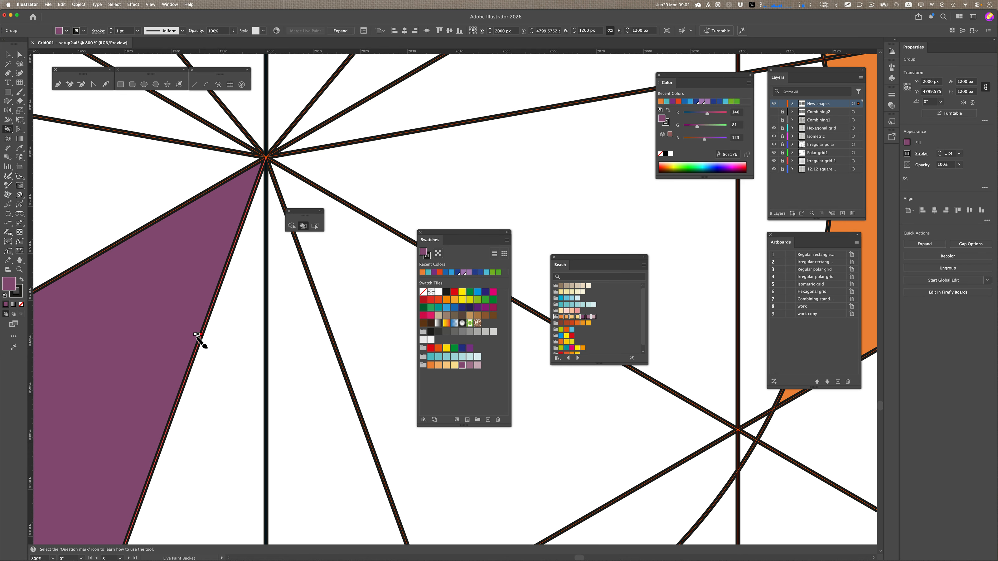
key("super+z")
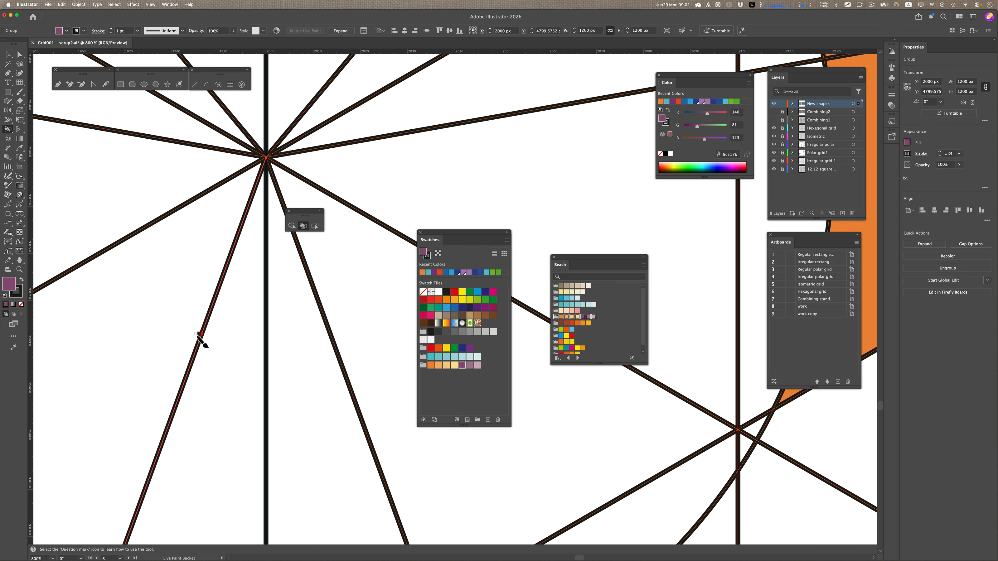
Choose a yellow stroke and paint the arc segments of the inner circle just above the lower orange rhombus.
scroll(215, 352, "down", 10)
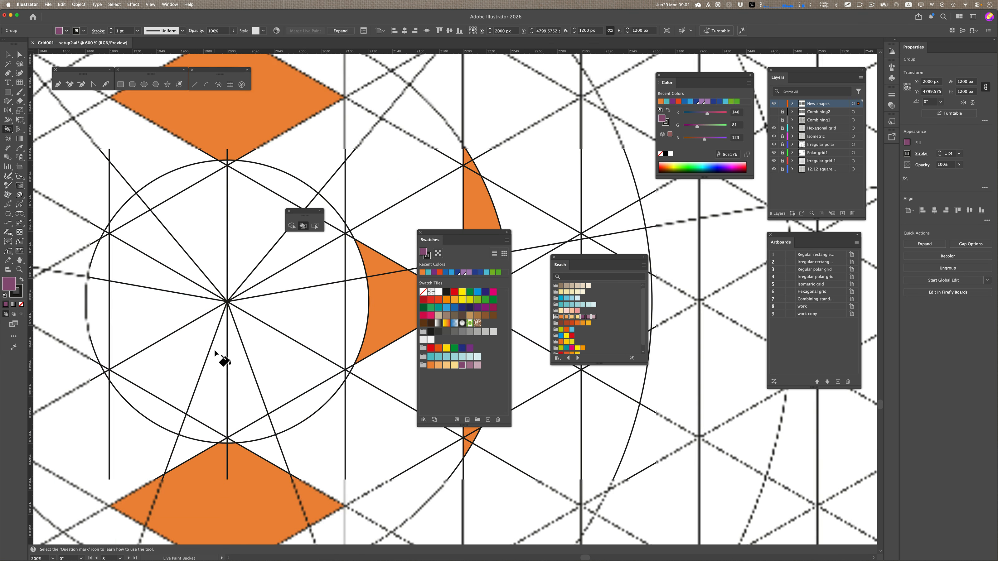
scroll(215, 352, "down", 2)
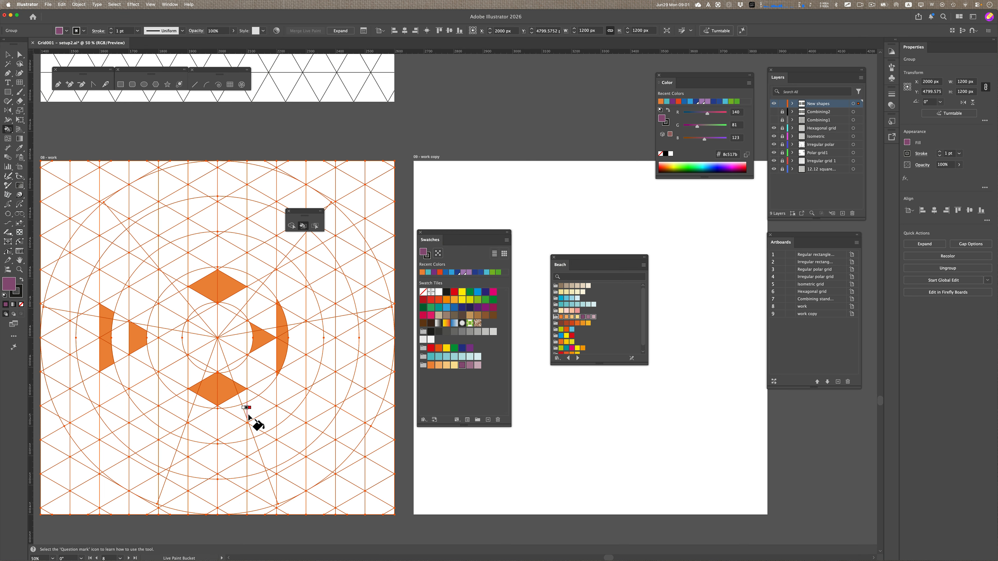
scroll(209, 376, "up", 2)
scroll(208, 376, "up", 3)
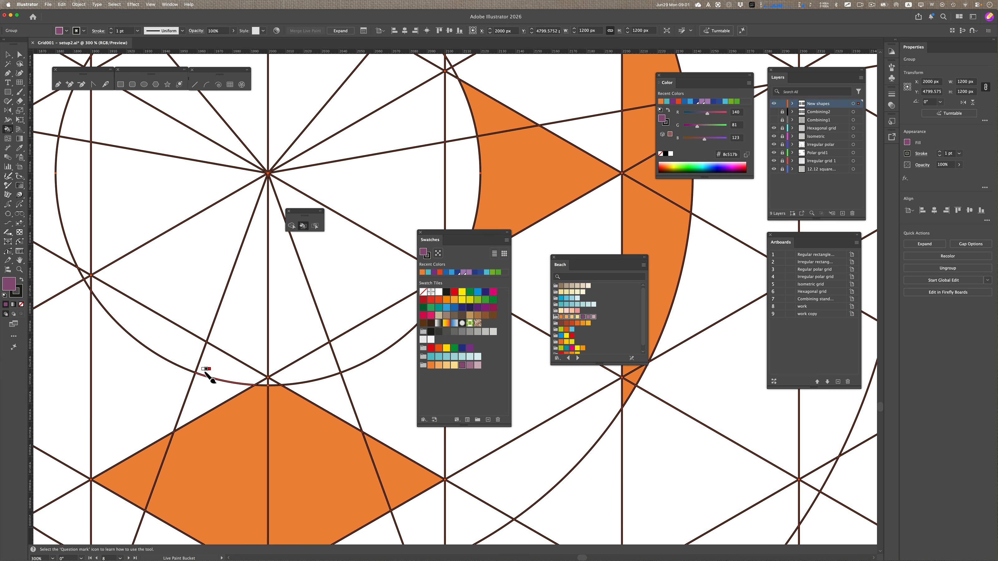
key("Right")
key("Right")
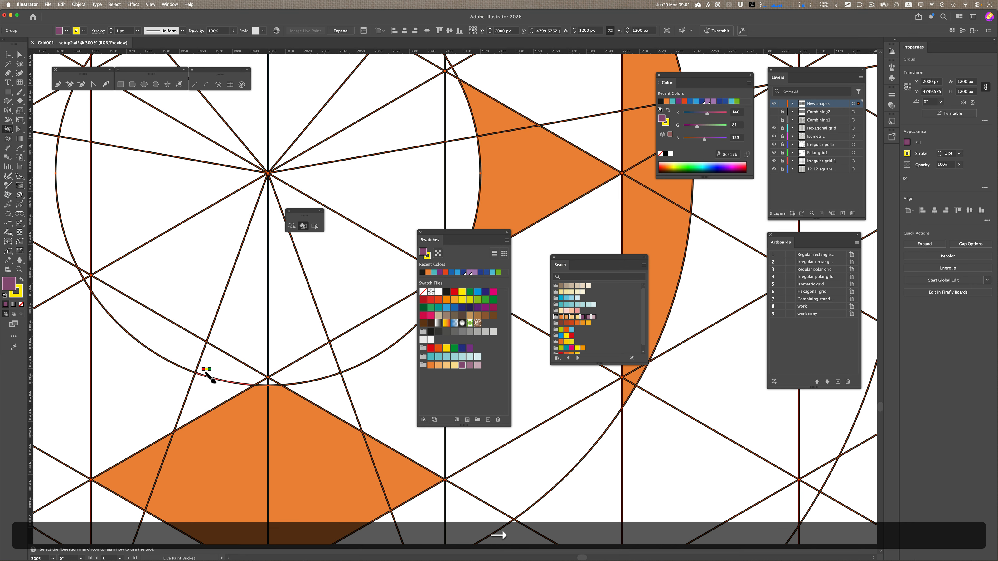
left_click(210, 378)
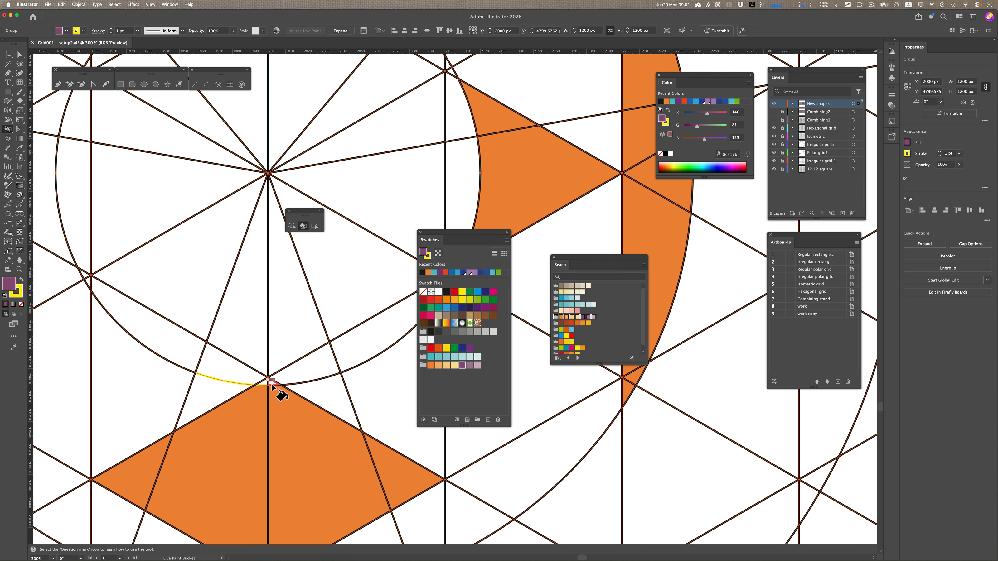
left_click(294, 380)
Ungroup the painted grid, try moving it by its outer orange strip, and undo the move.
scroll(230, 385, "down", 4, "alt")
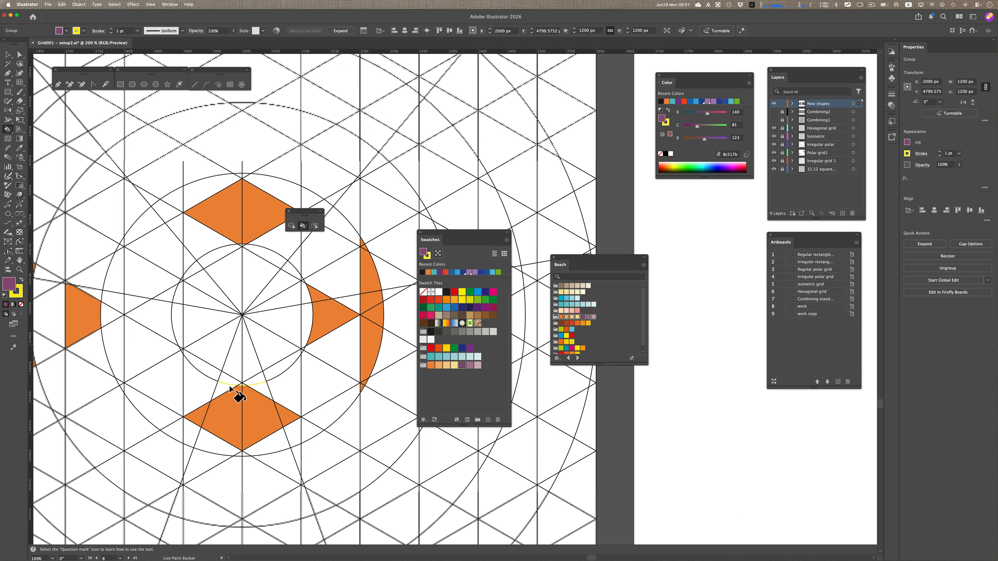
scroll(297, 427, "down", 1, "alt")
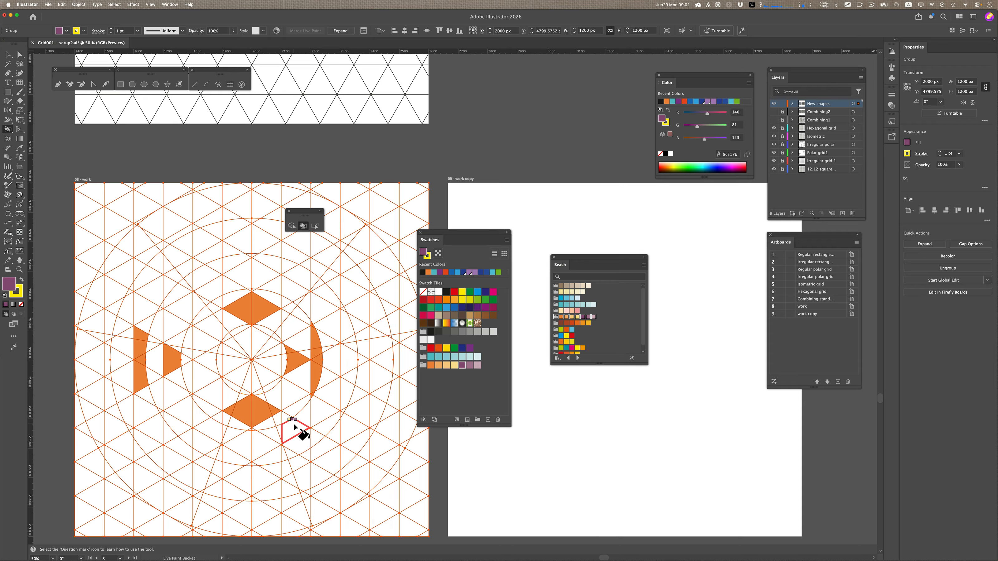
scroll(293, 424, "down", 1, "alt")
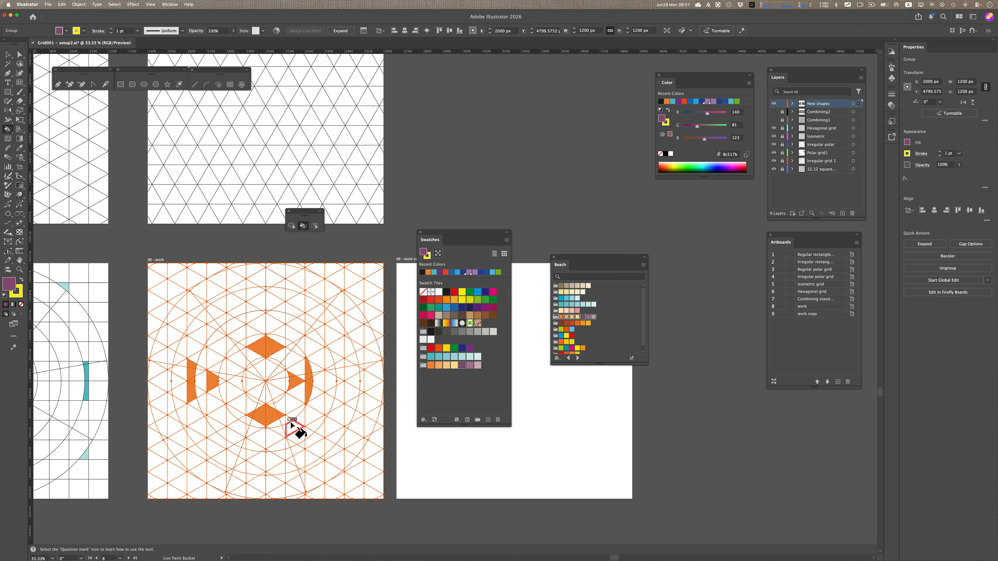
key("v")
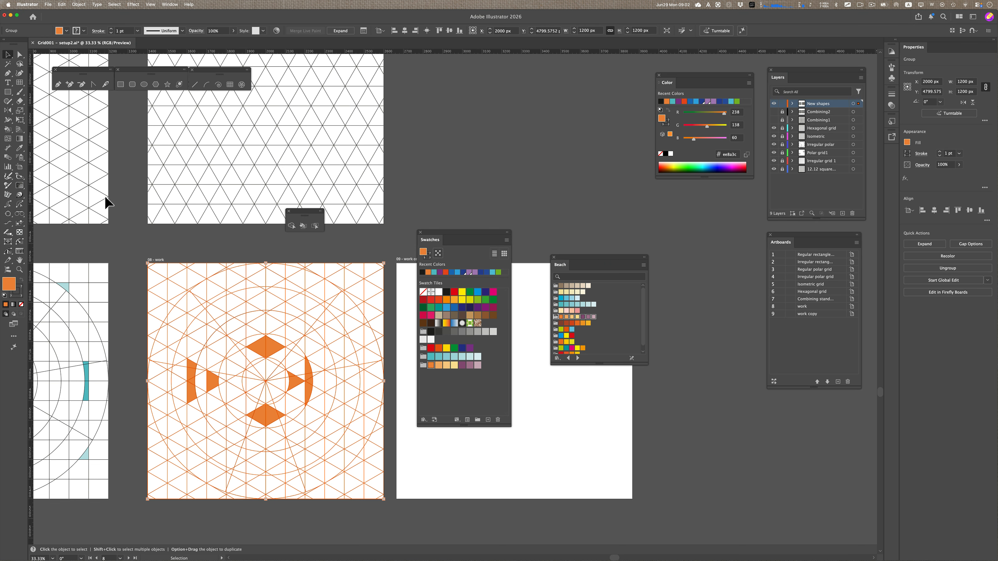
left_click(79, 4)
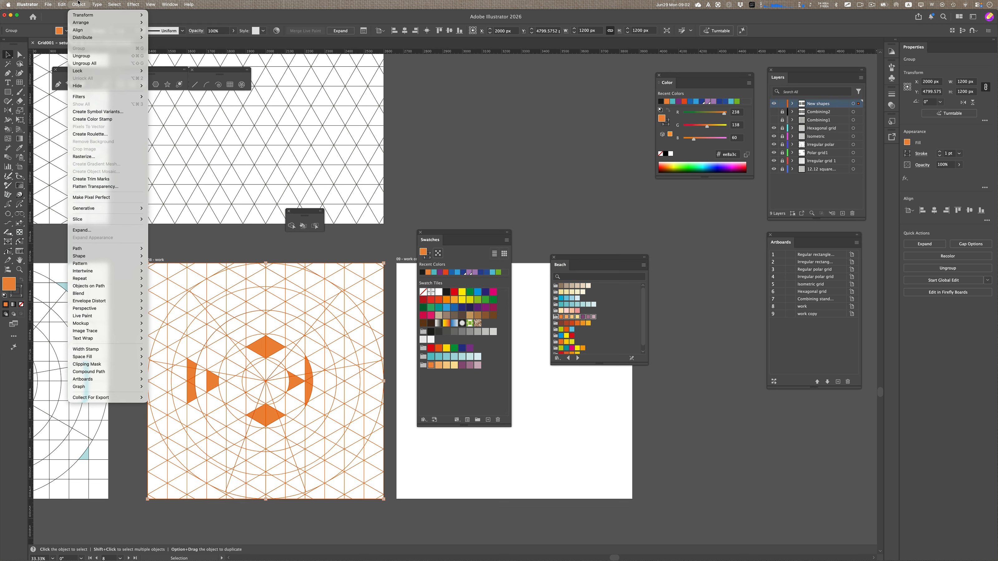
left_click(83, 56)
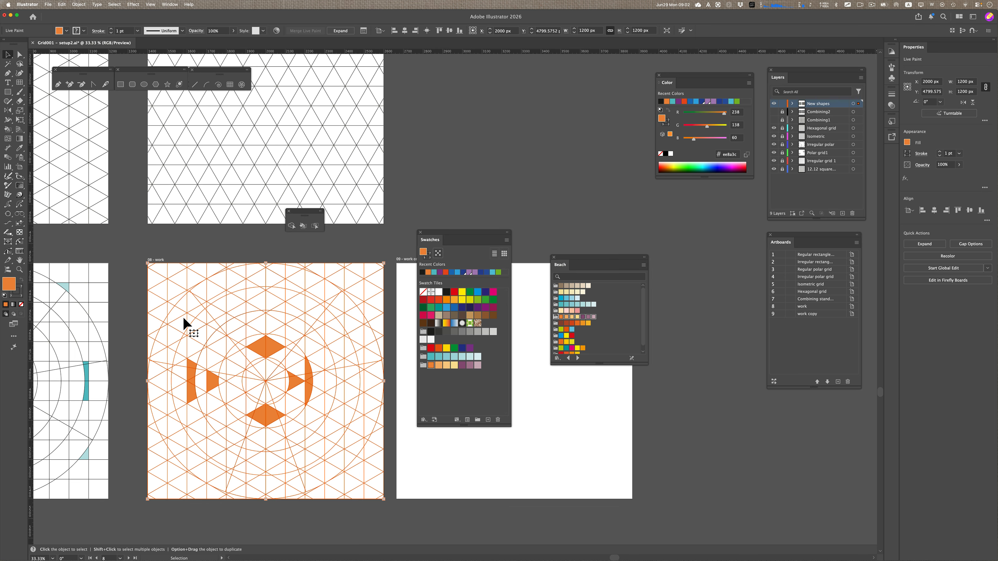
left_click_drag(190, 394, 180, 397)
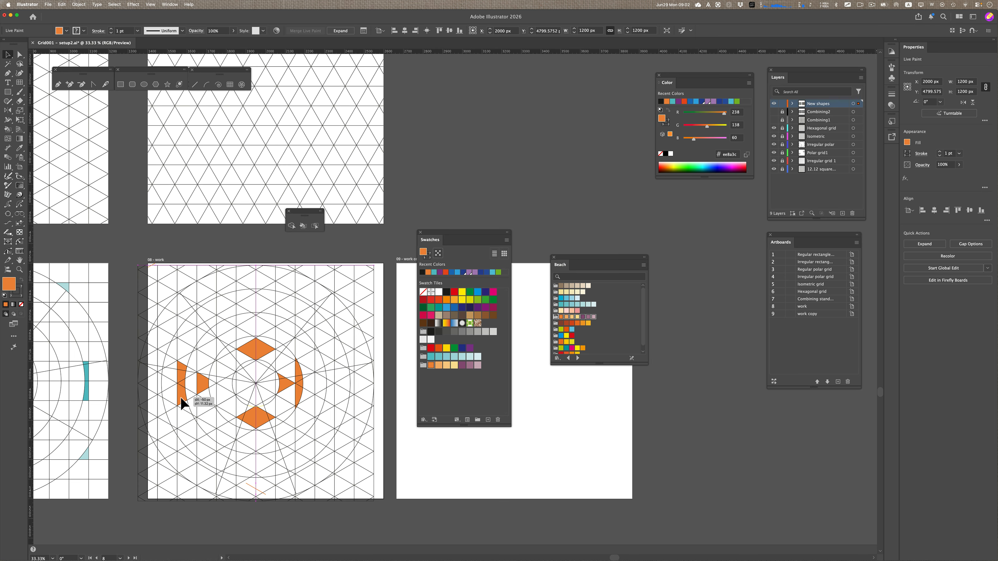
key("super+z")
Expand the Live Paint grid with Object, Fill and Stroke enabled.
left_click(79, 4)
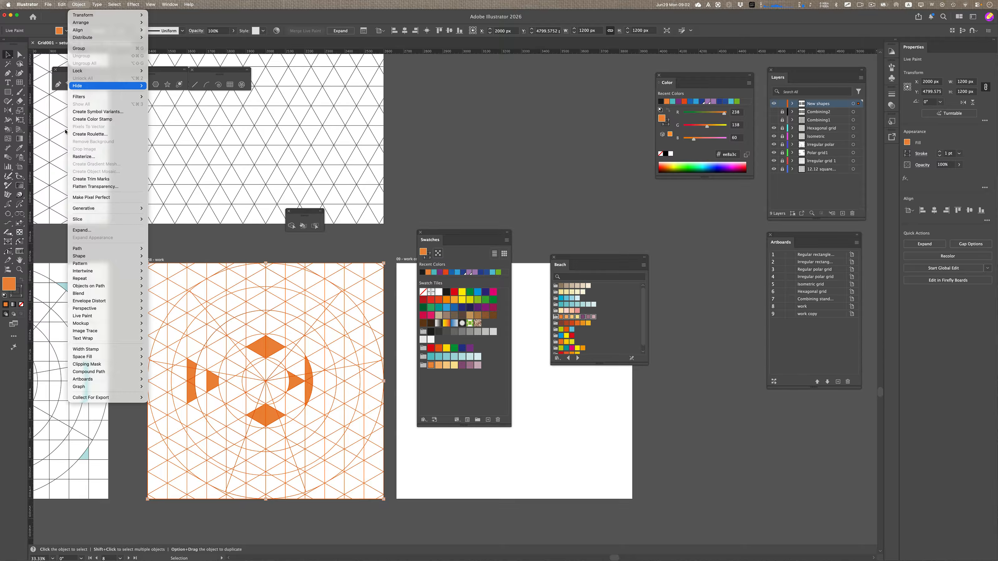
left_click(91, 231)
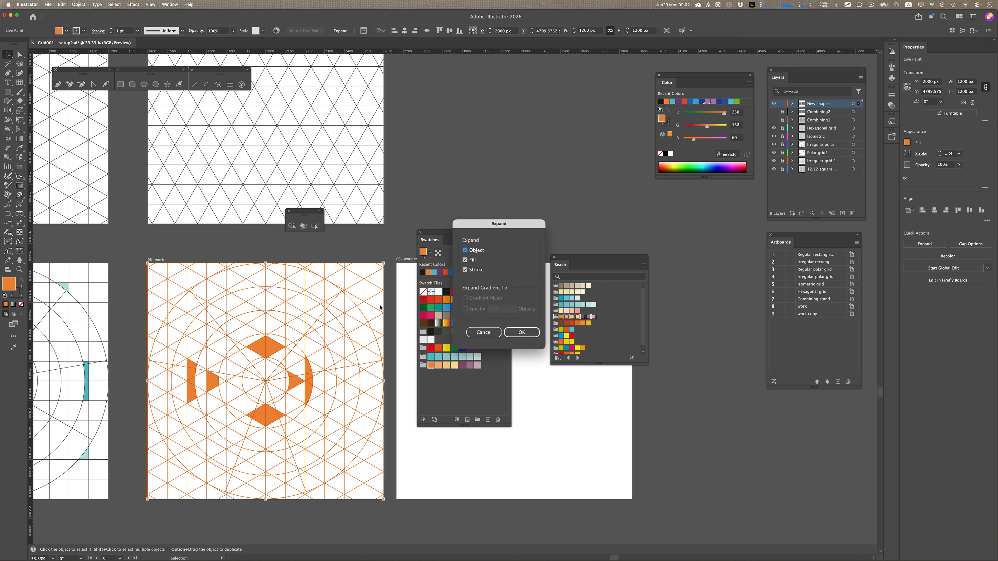
left_click(520, 332)
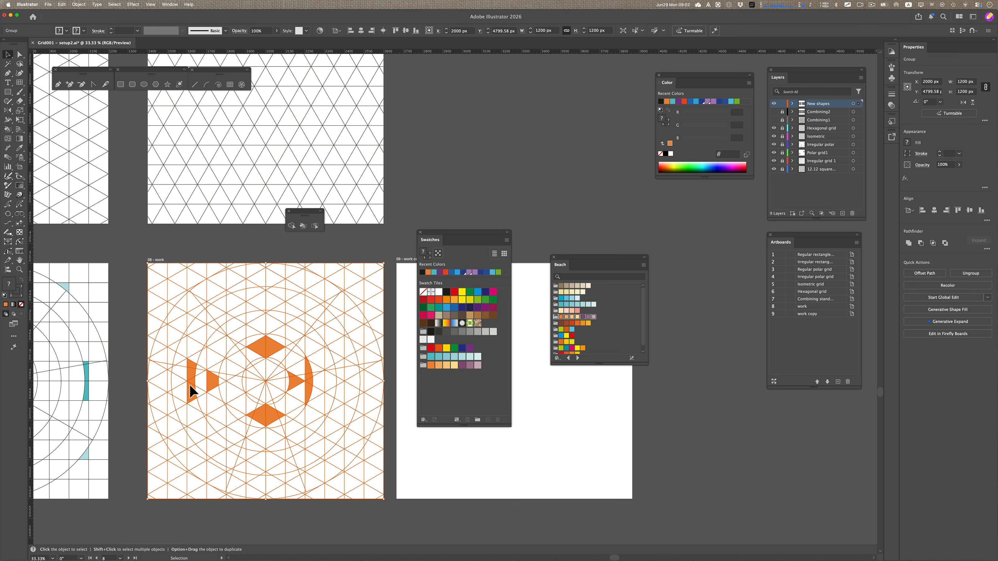
Ungroup all nested groups of the expanded grid and clear the selection.
left_click(80, 4)
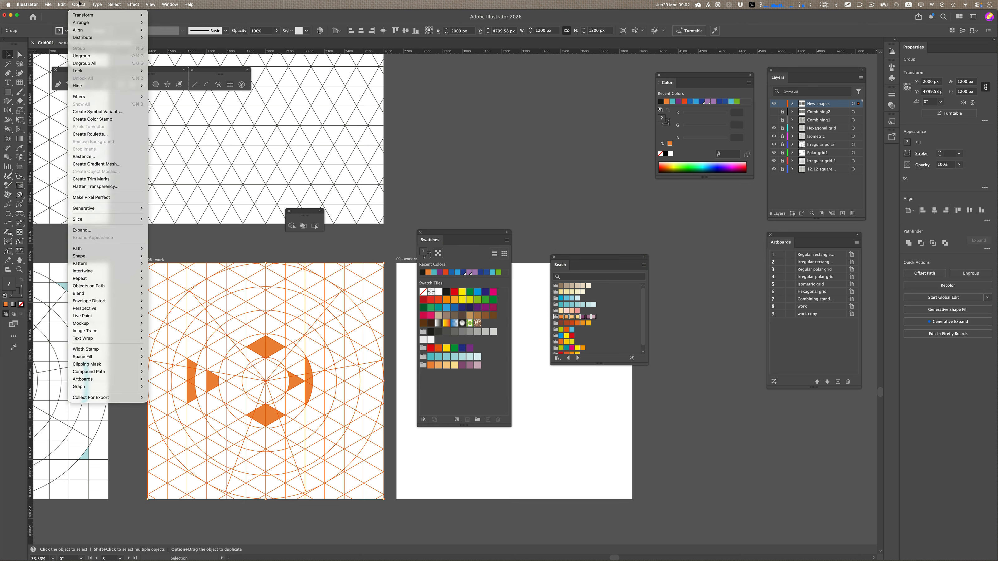
left_click(85, 63)
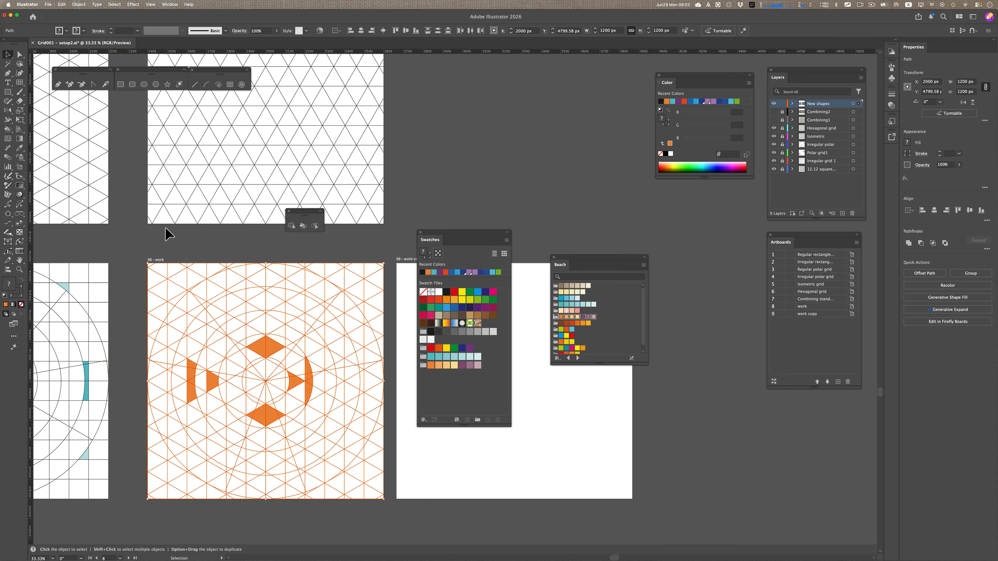
left_click(174, 376)
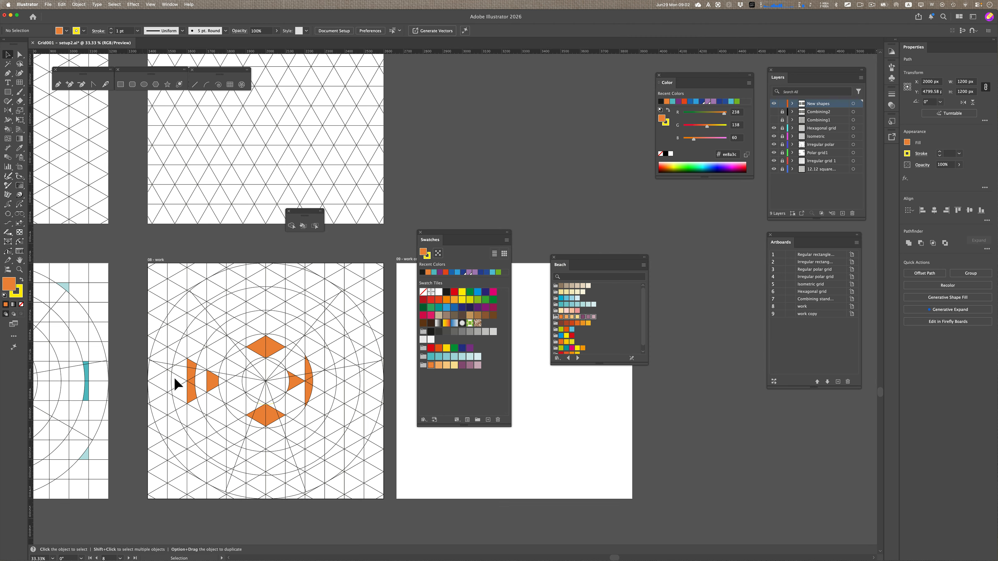
Select the outer left orange strip, the upper rhombus, the right crescent and the lower rhombus of the grid on the work artboard.
left_click(192, 377)
left_click(191, 363, "shift")
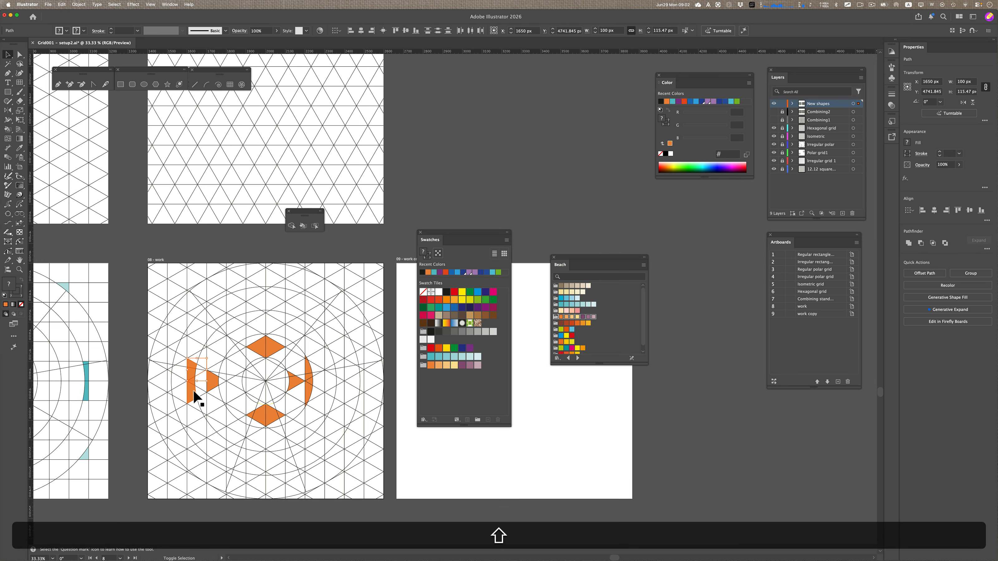
left_click(261, 349, "shift")
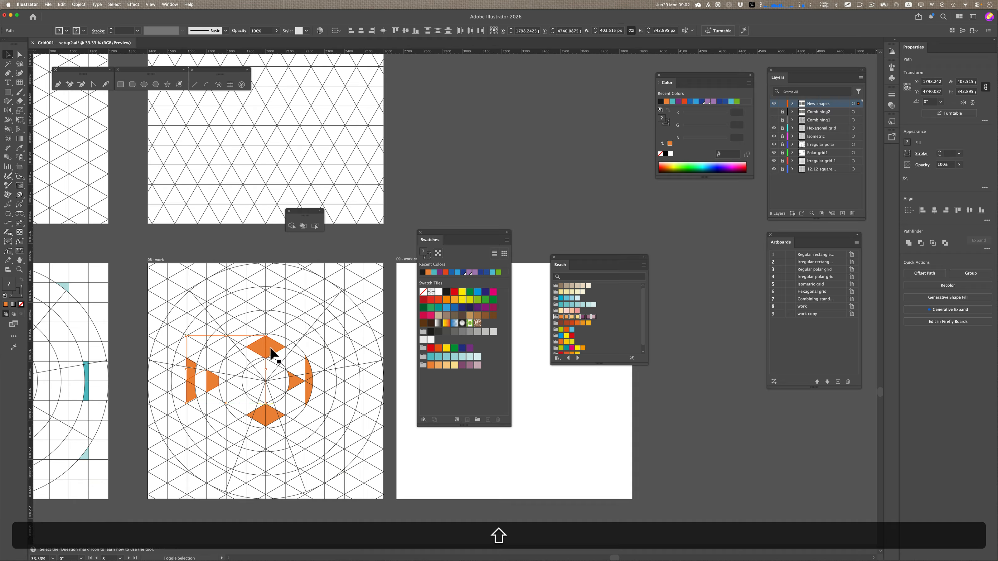
left_click(306, 375, "shift")
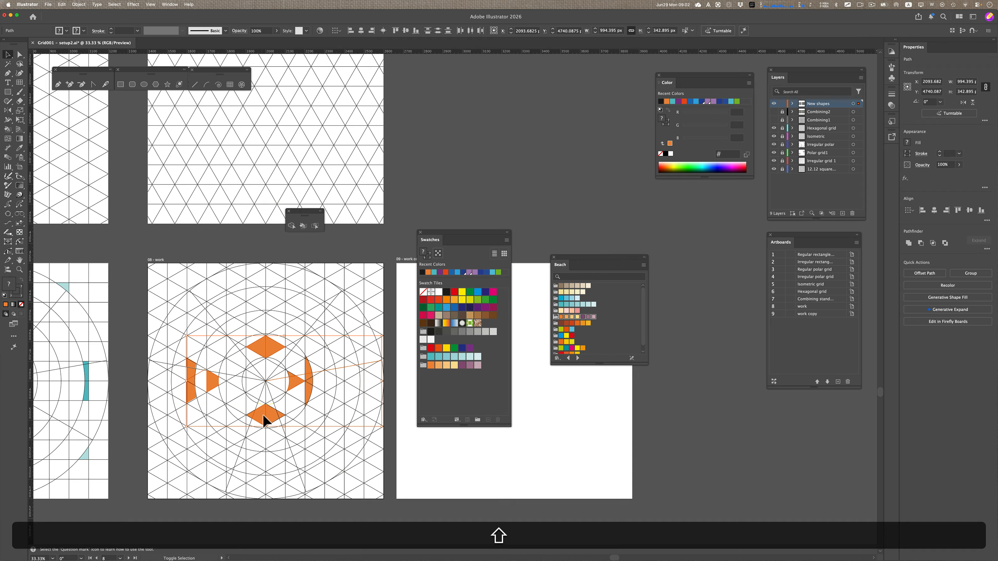
left_click_drag(269, 414, 274, 424)
key("super+z")
key("shift+super+z")
key("super+z")
key("shift+super+z")
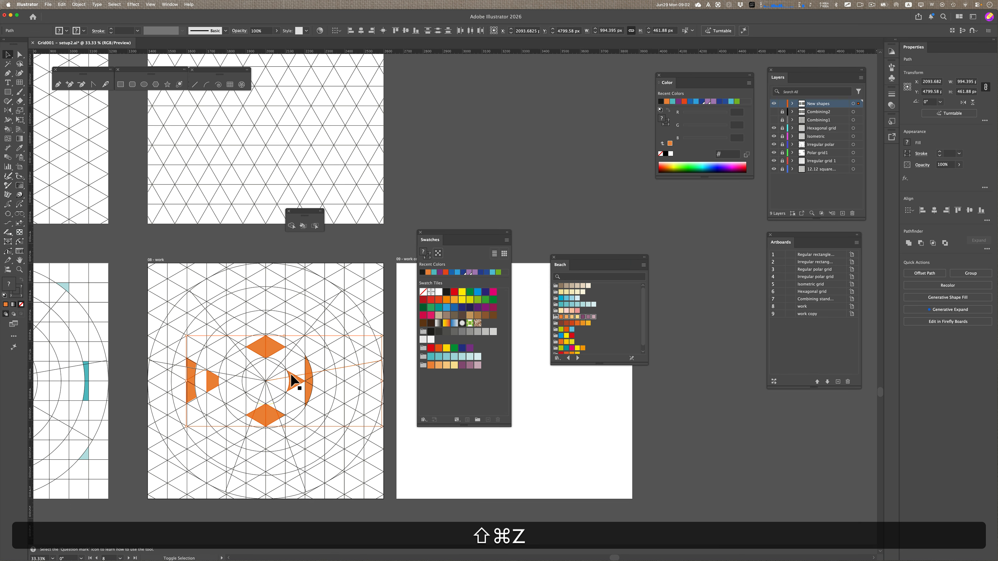
Add the orange triangle and the lower tip of the crescent on the grid's right side to the selection.
left_click_drag(294, 380, 297, 385)
key("super+z")
scroll(293, 380, "up", 2)
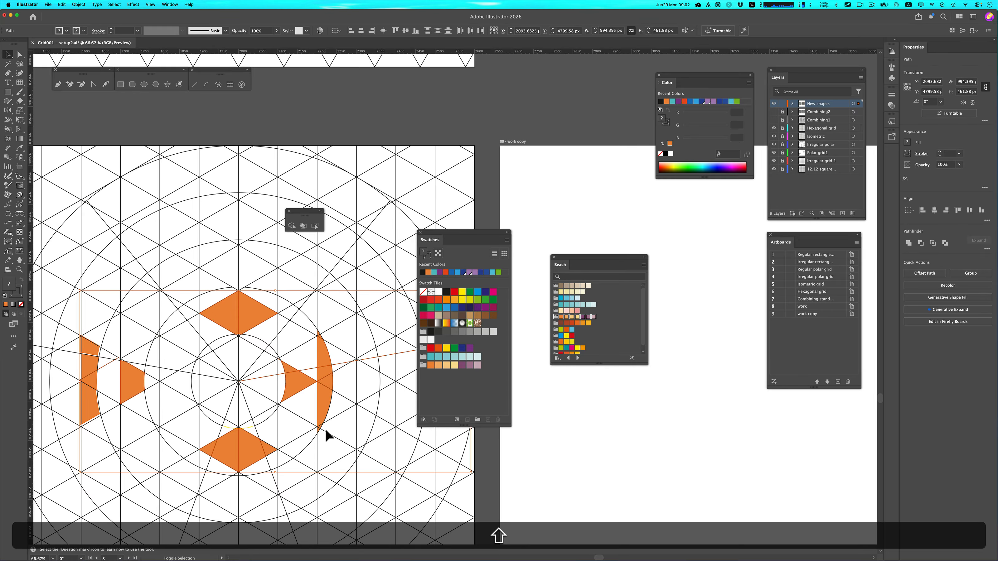
left_click_drag(325, 430, 312, 419)
key("super+z")
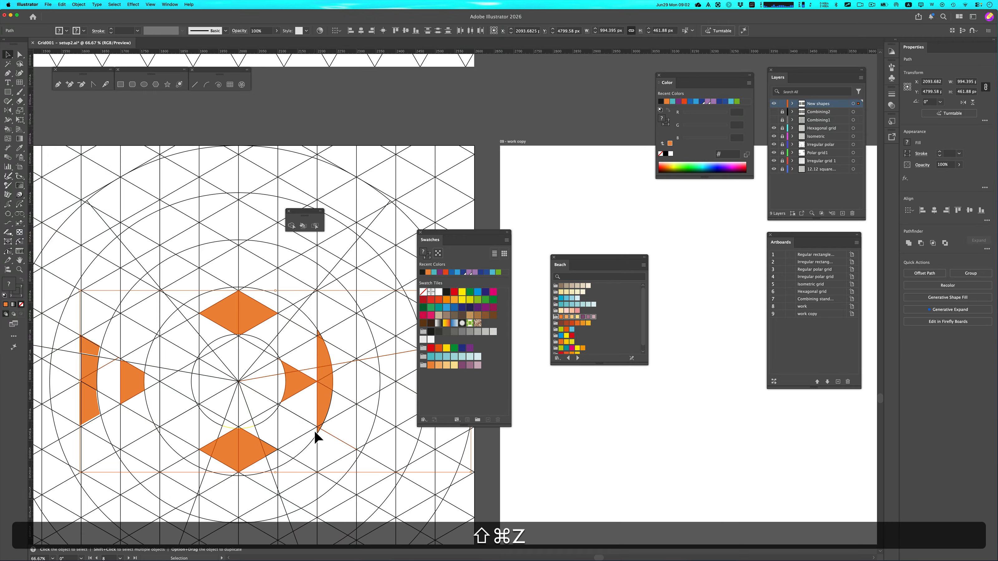
scroll(315, 431, "down", 1)
scroll(314, 432, "up", 3)
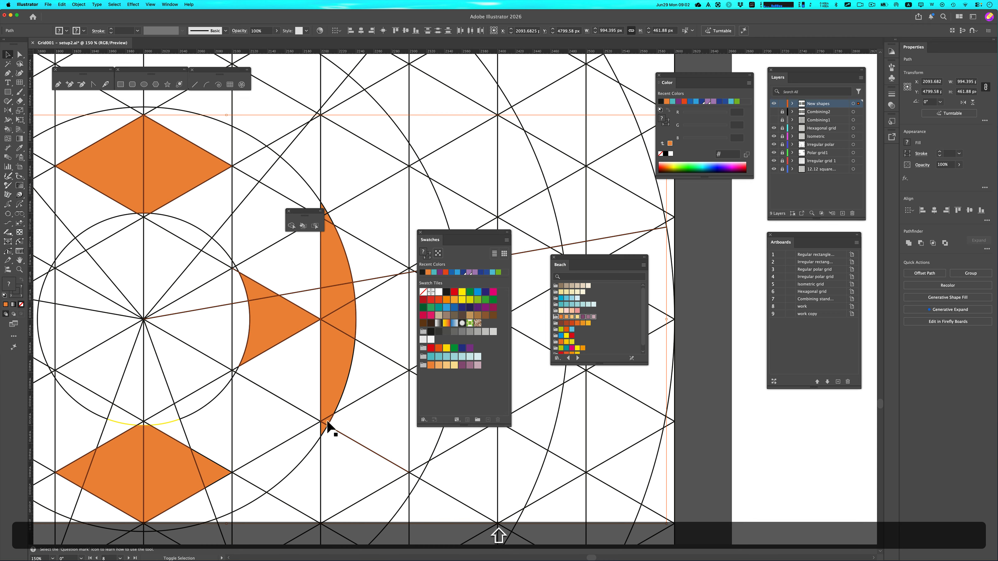
scroll(324, 428, "down", 4)
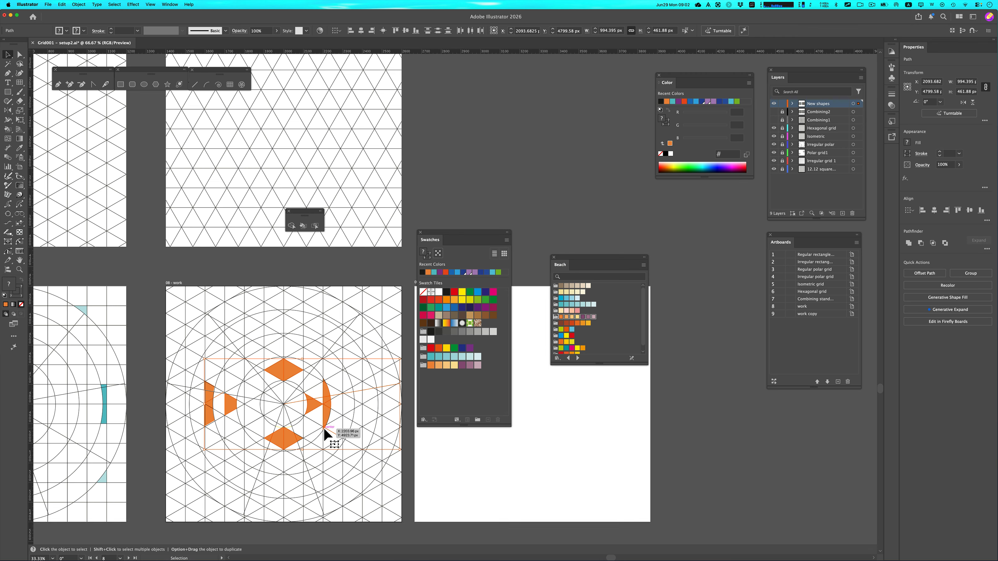
Copy the selected shapes onto the blank work copy artboard and move the Swatches panel away from them.
key("super+c")
left_click(438, 455)
key("super+v")
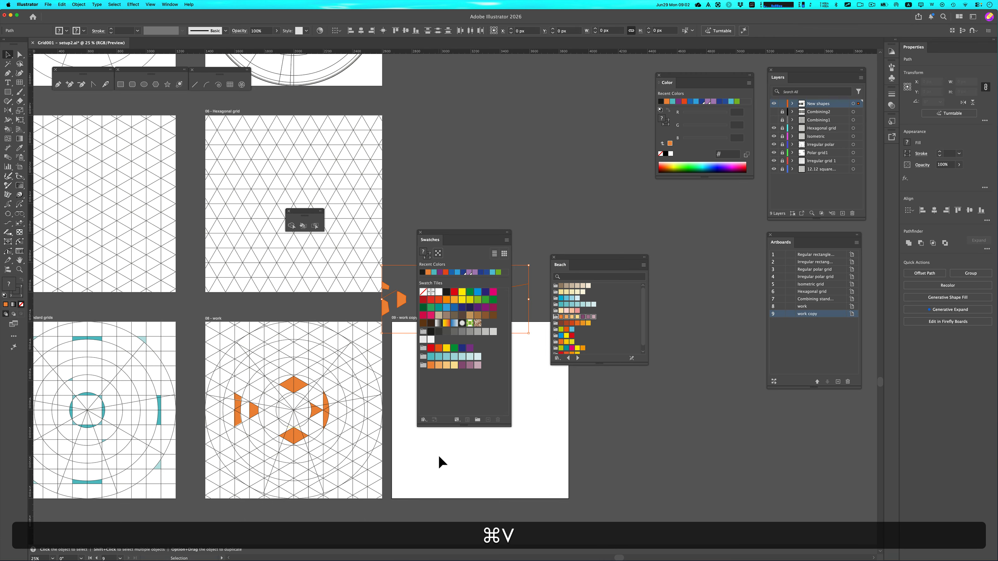
left_click_drag(400, 303, 456, 448)
left_click_drag(464, 233, 463, 122)
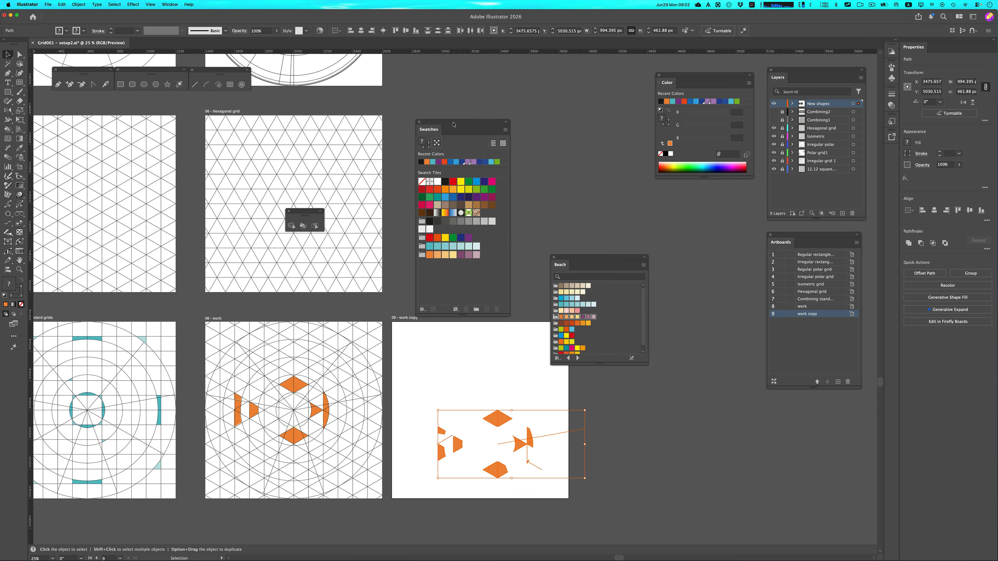
Delete the stray line segments that came along with the pasted orange shapes on the work copy artboard.
left_click(518, 386)
left_click_drag(546, 424, 564, 466)
key("BackSpace")
left_click(525, 461)
key("BackSpace")
left_click(445, 441)
key("BackSpace")
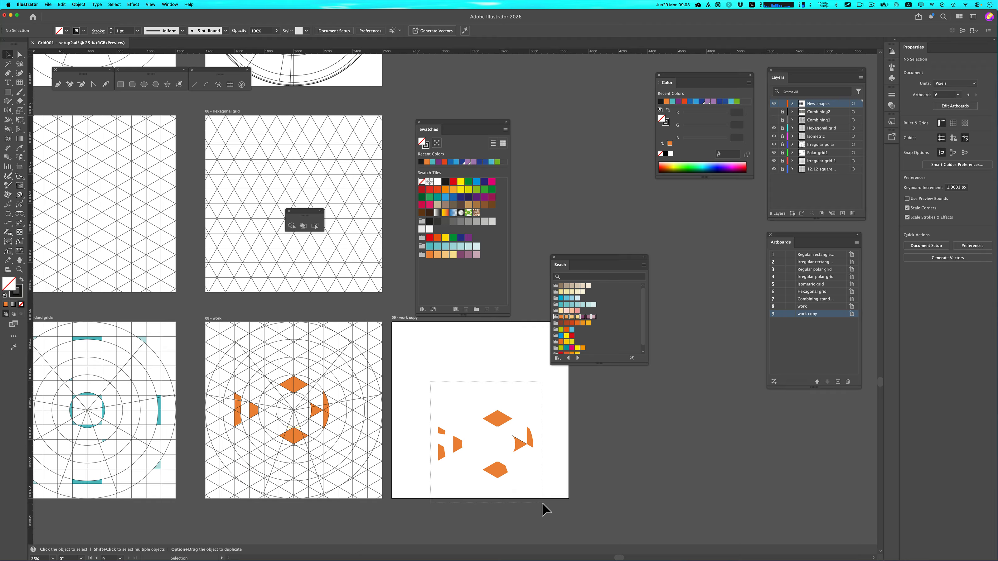
Delete the leftover black line along the upper edge of the pasted right-hand triangle.
left_click(524, 453)
scroll(524, 455, "up", 4)
left_click(467, 374)
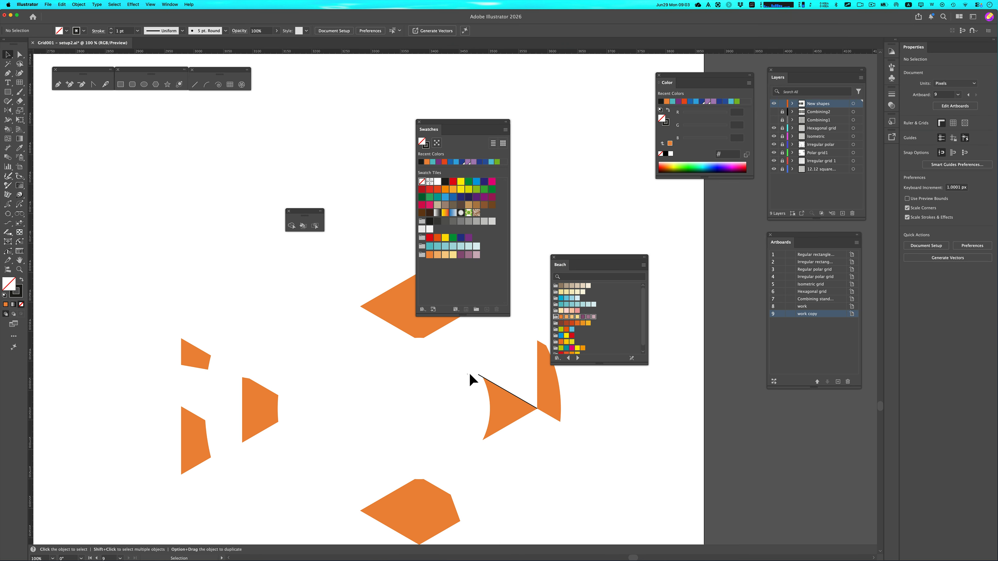
left_click_drag(484, 373, 486, 383)
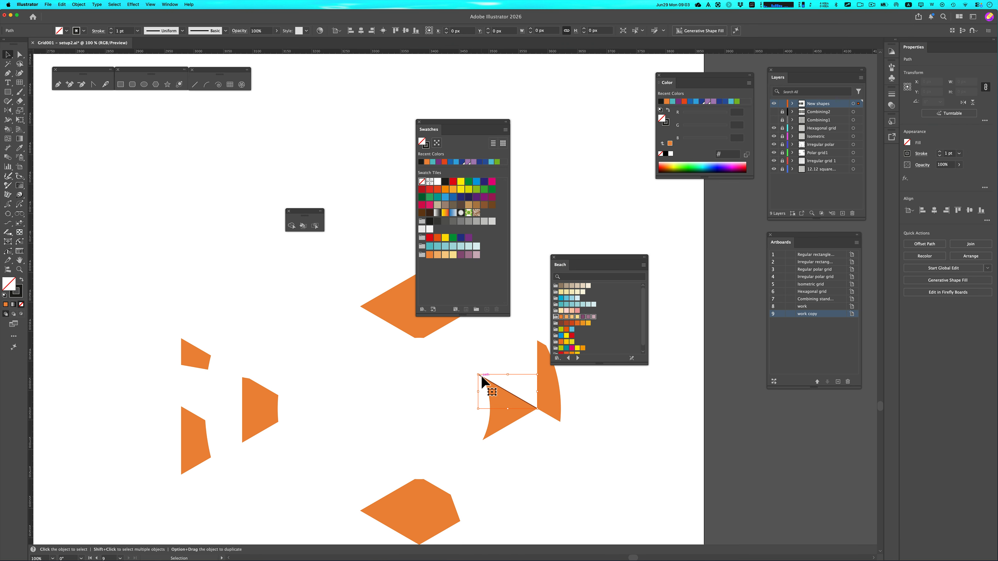
key("BackSpace")
scroll(473, 389, "down", 1)
scroll(473, 388, "down", 3)
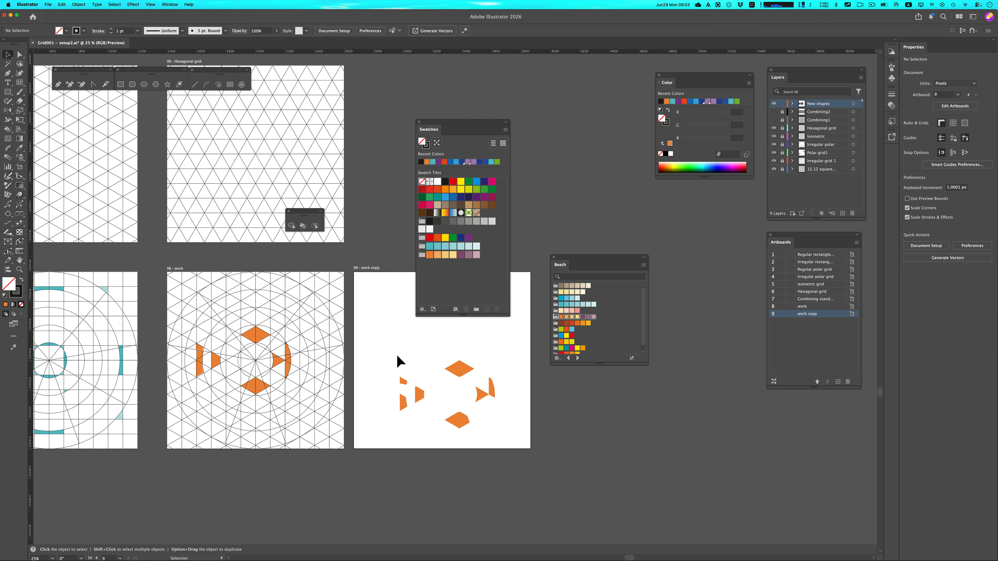
Delete the two crescent pieces beside the right triangle and center the remaining orange shapes on the work copy artboard.
left_click_drag(492, 422, 492, 423)
left_click(491, 424)
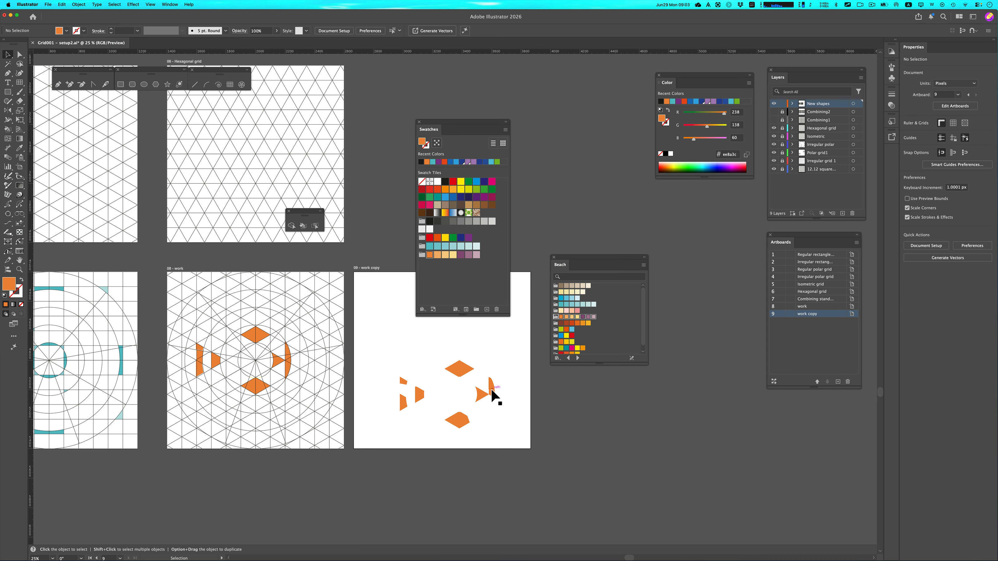
left_click(490, 386)
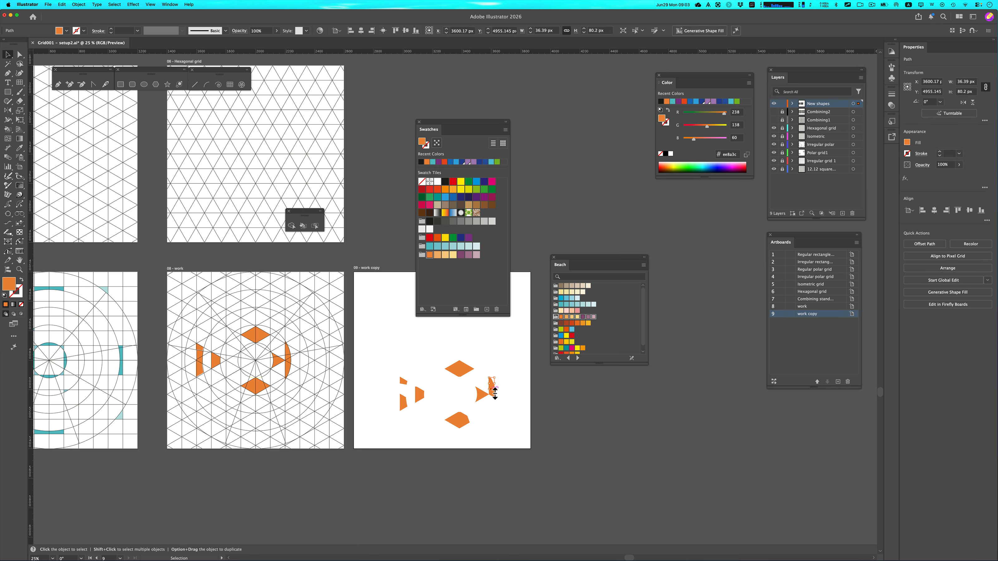
key("BackSpace")
left_click(491, 391)
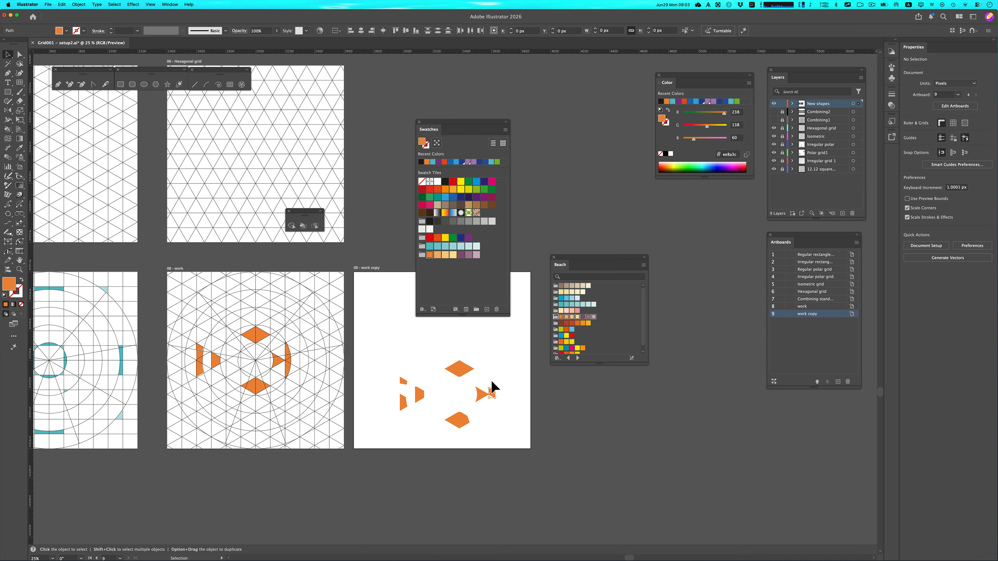
key("BackSpace")
left_click_drag(497, 429, 384, 359)
left_click_drag(459, 379, 456, 362)
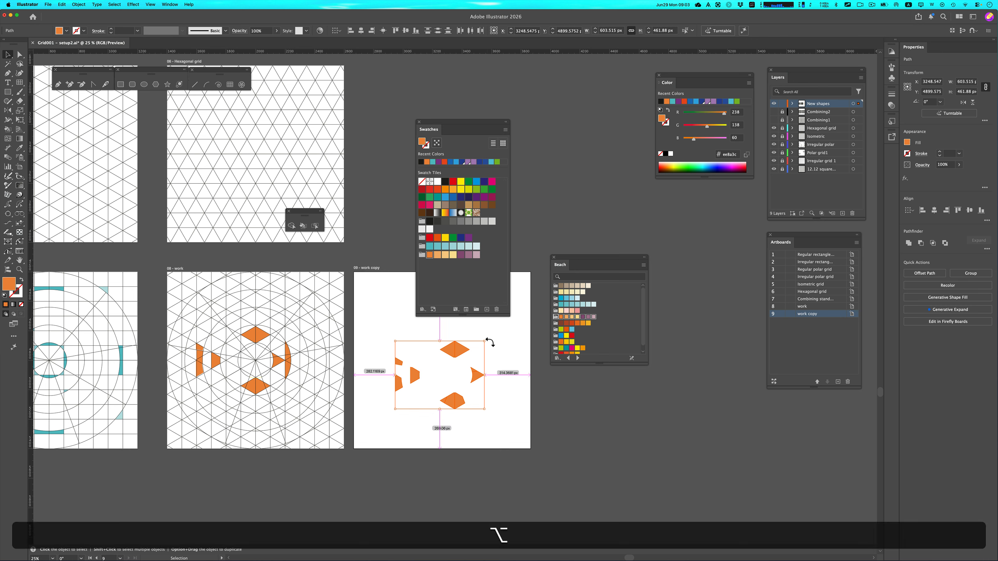
left_click_drag(488, 341, 492, 366)
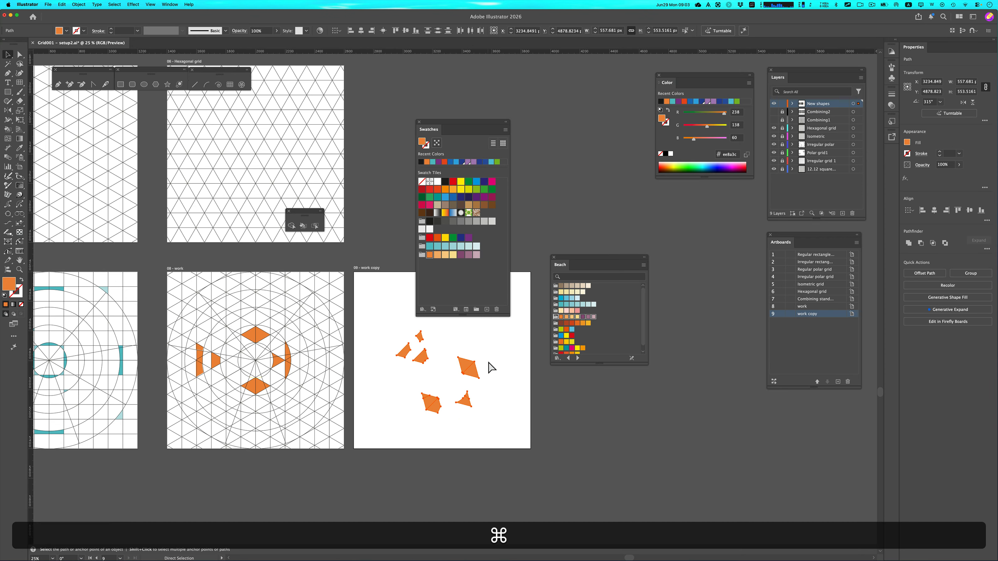
key("super+r")
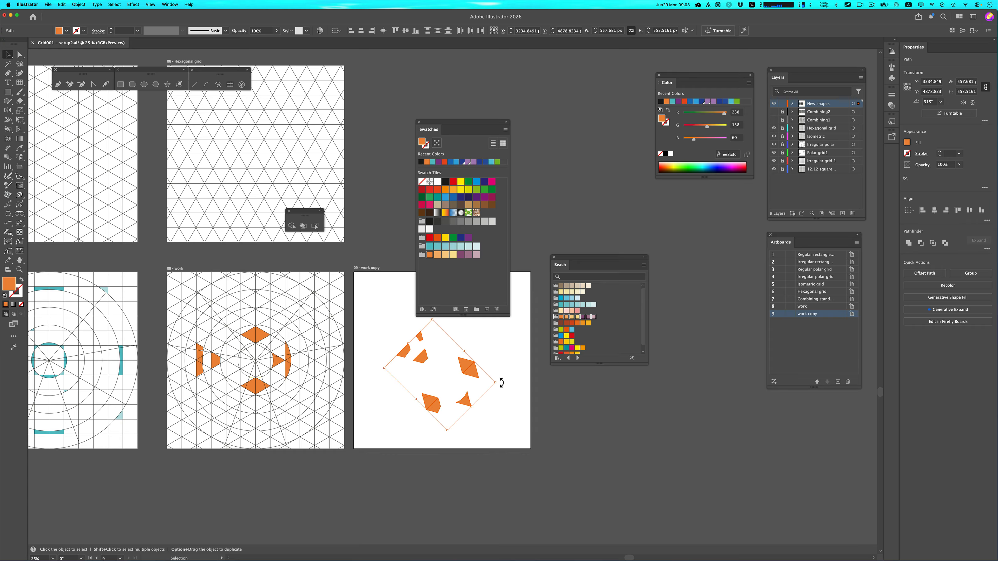
left_click_drag(499, 383, 460, 403)
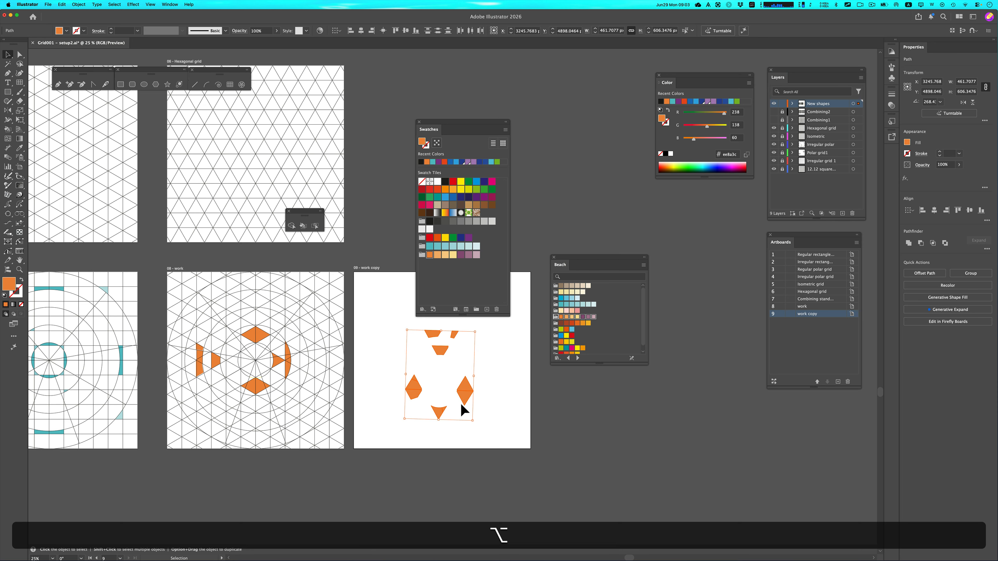
key("super+z")
key("super+z")
key("super+z")
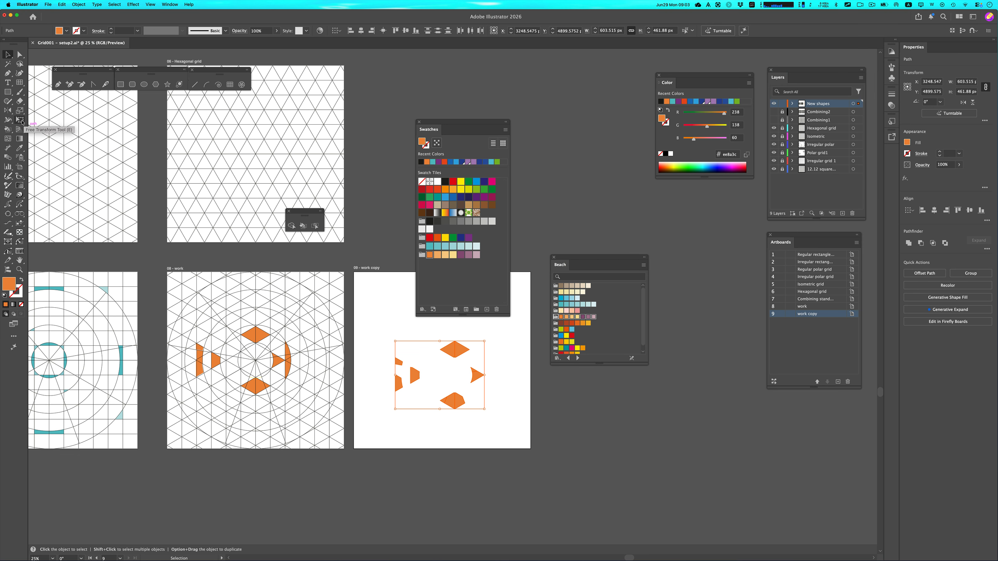
Create a copy of the orange shapes rotated by 90° and repeat the transformation for another rotated copy.
key("r")
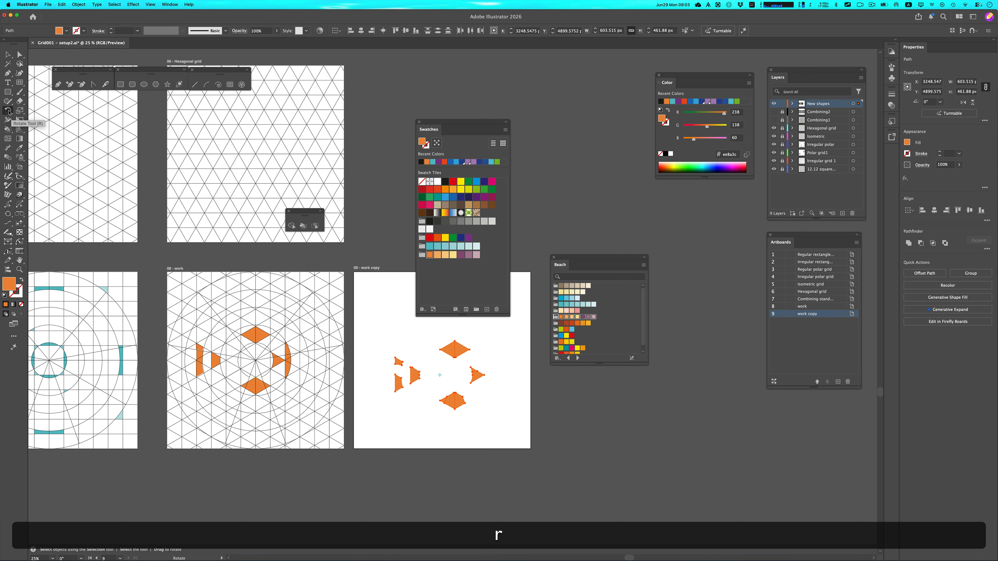
double_click(8, 112)
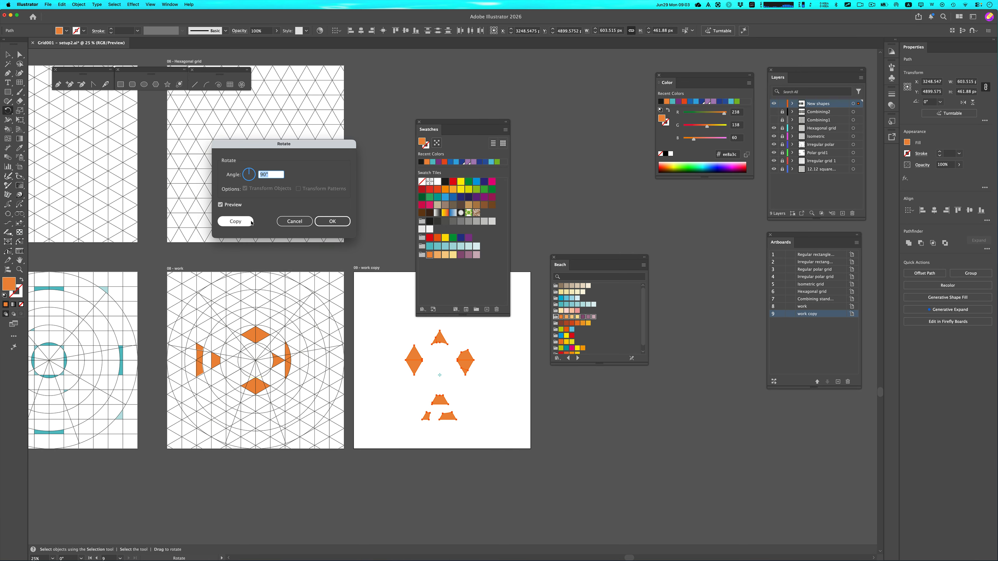
key("alt")
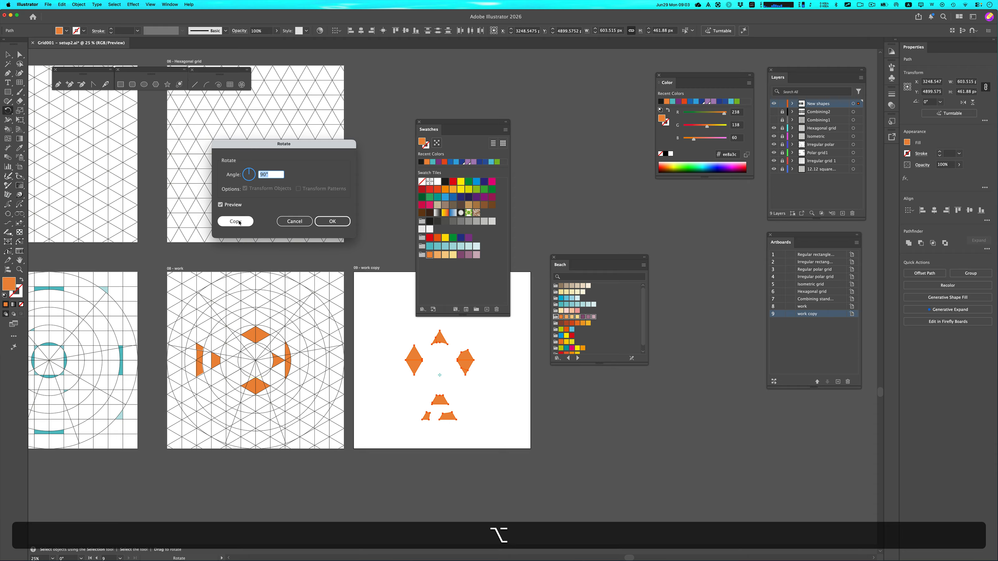
left_click(236, 221)
scroll(483, 407, "up", 1)
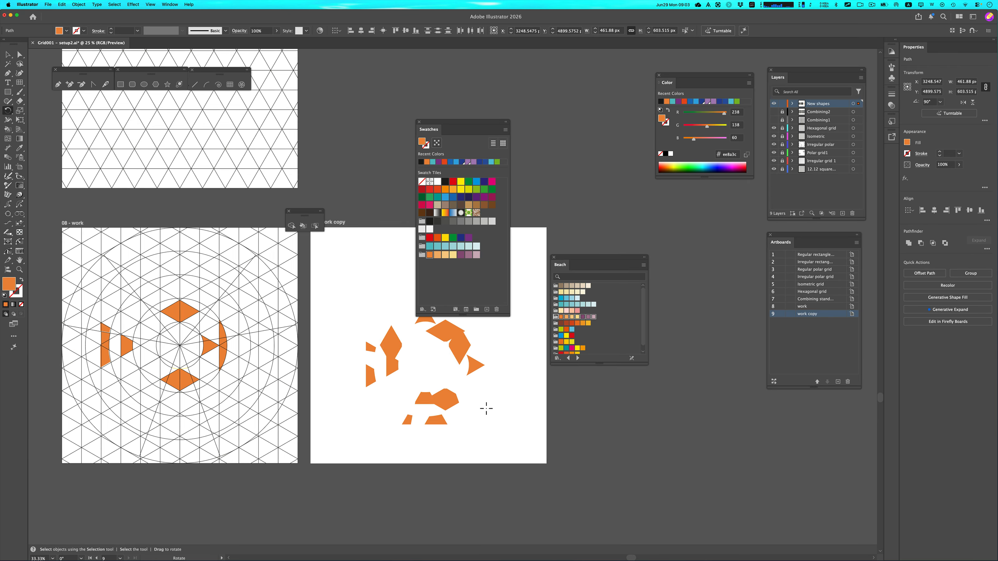
key("super+d")
scroll(486, 409, "down", 2)
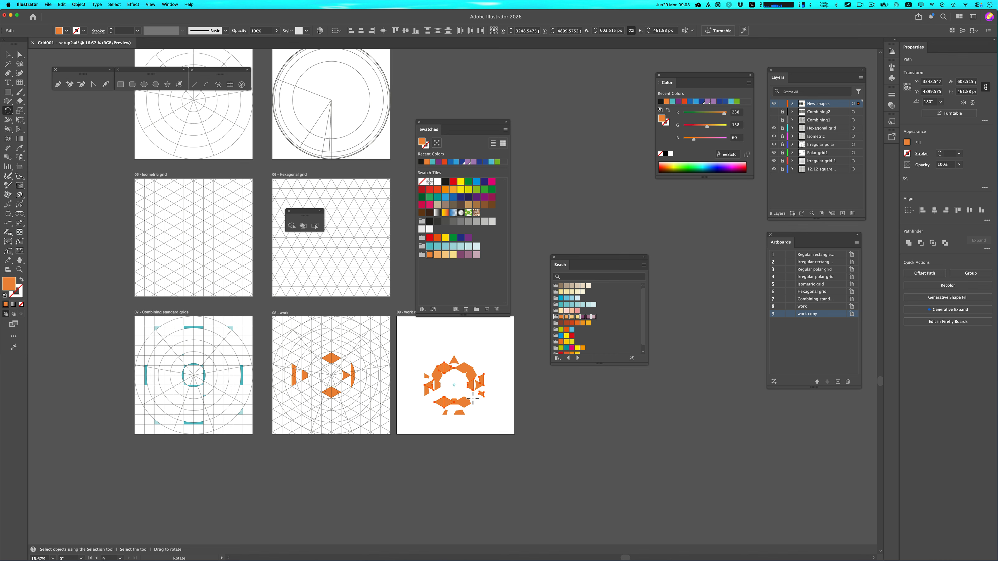
Delete all the rotated orange shapes from the work copy artboard.
key("v")
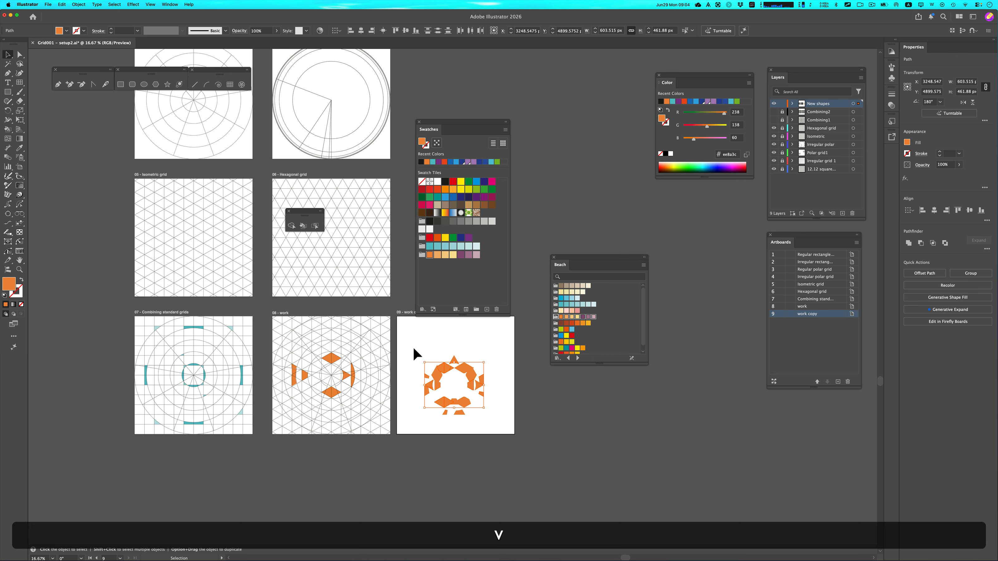
key("BackSpace")
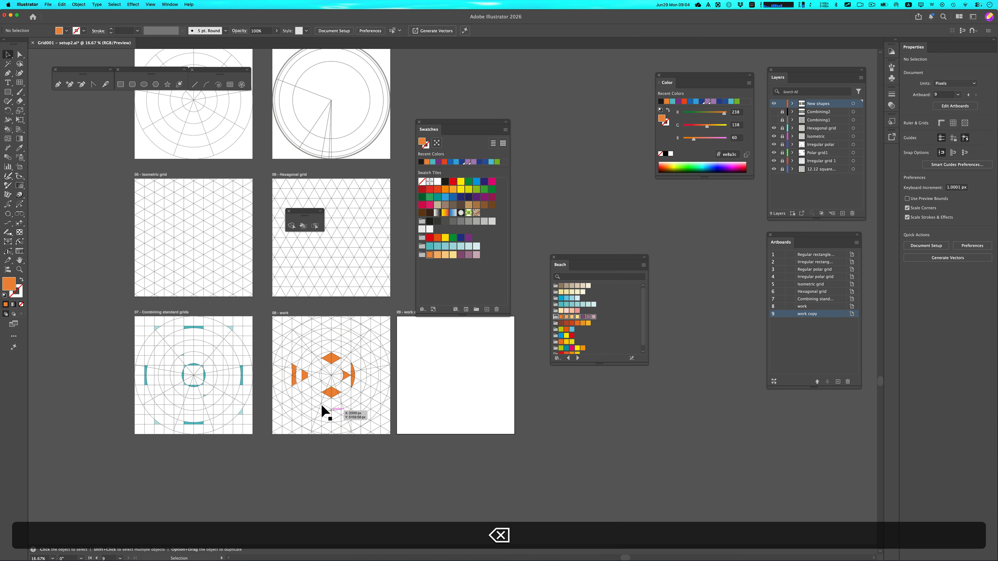
Expand the painted grid on the Combining standard grids artboard and ungroup it.
left_click(240, 380)
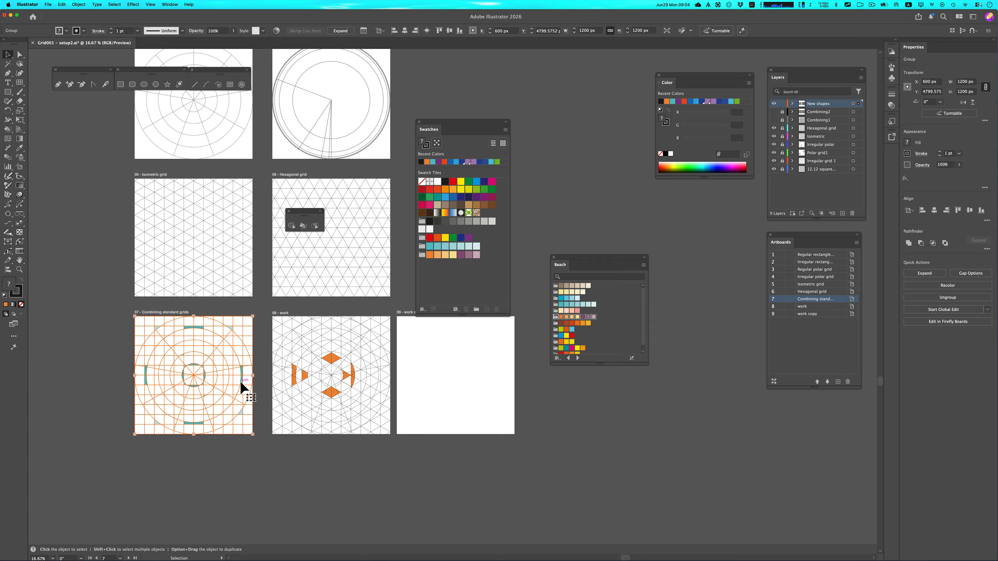
left_click(61, 4)
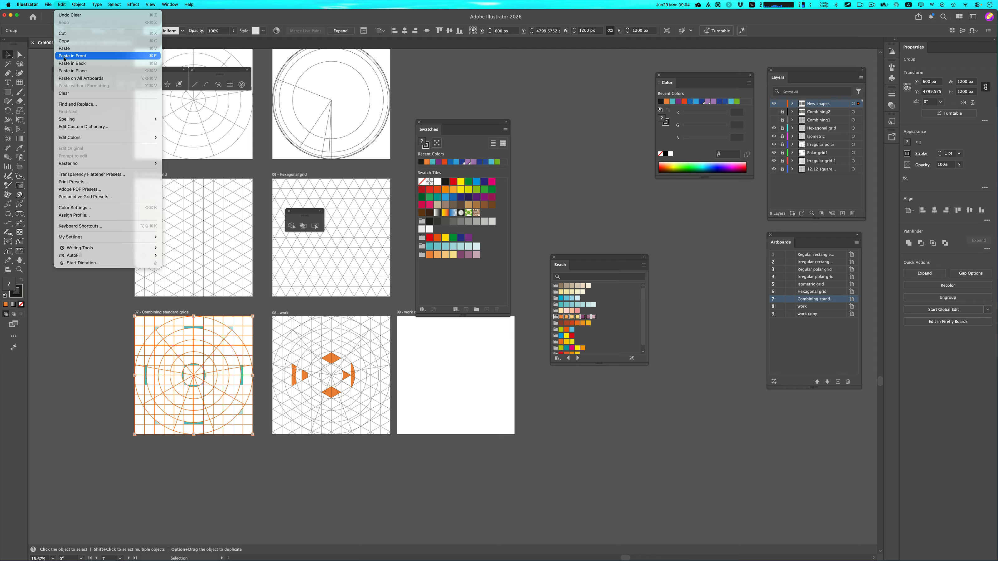
mouse_move(79, 3)
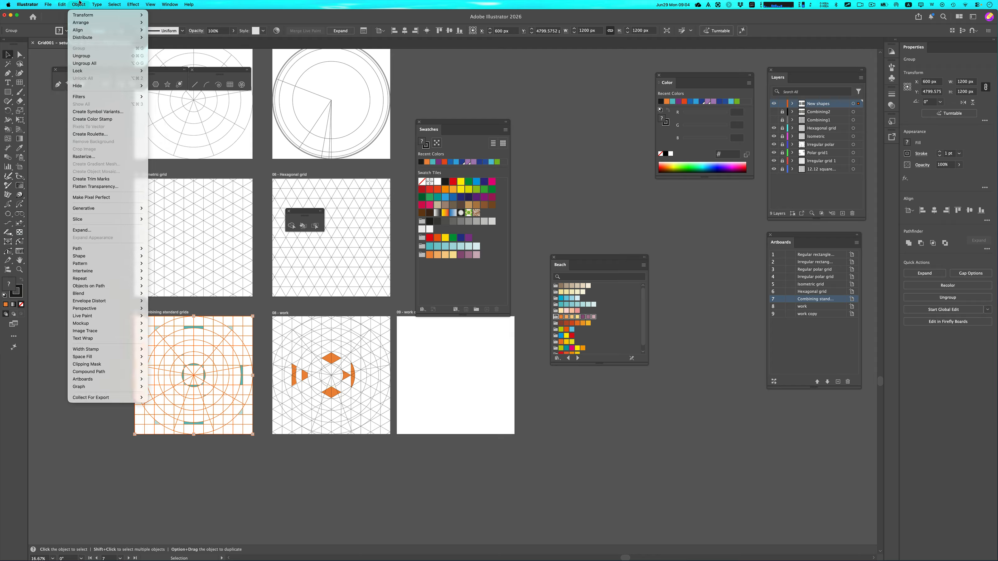
left_click(69, 40)
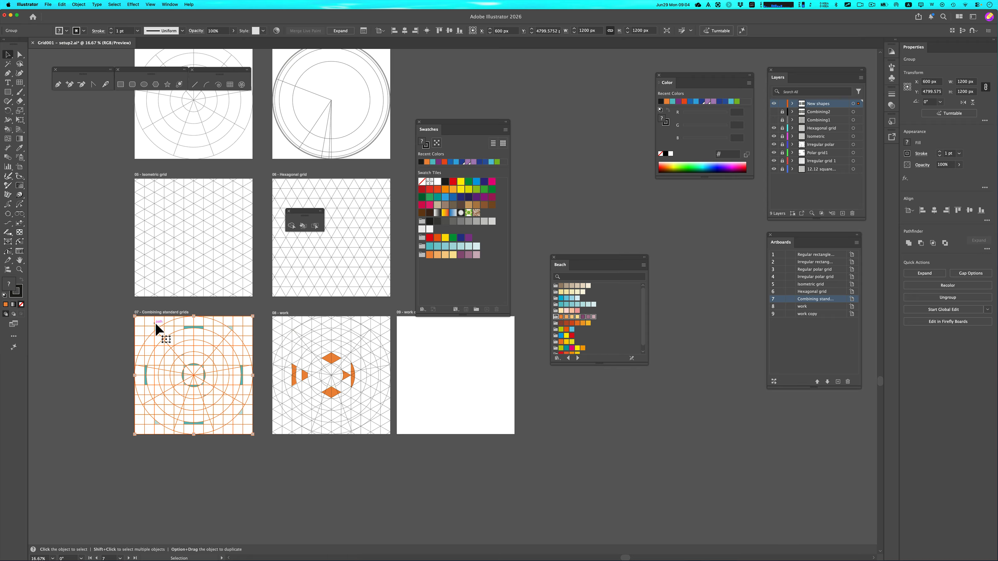
scroll(183, 358, "up", 1)
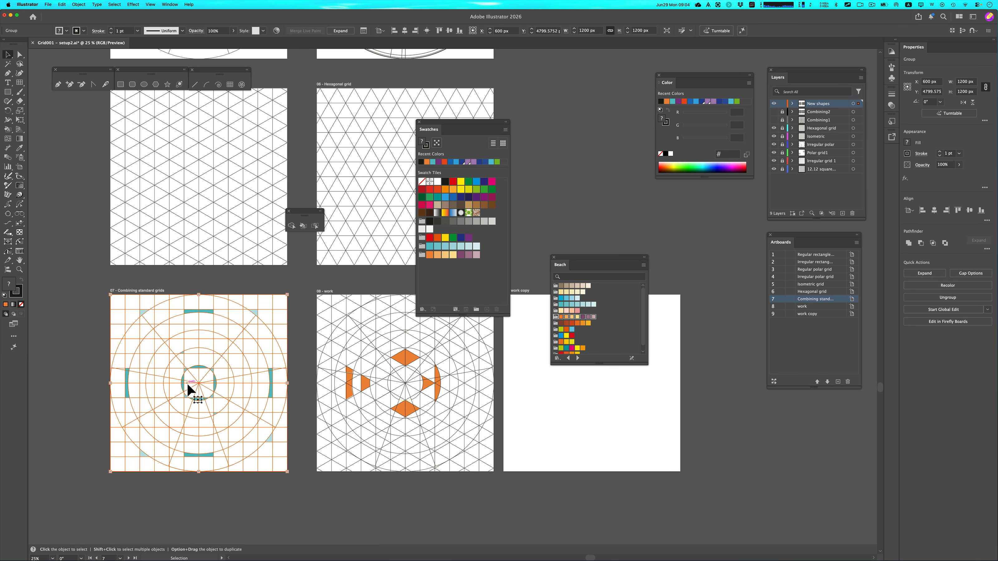
left_click(109, 379)
key("super+z")
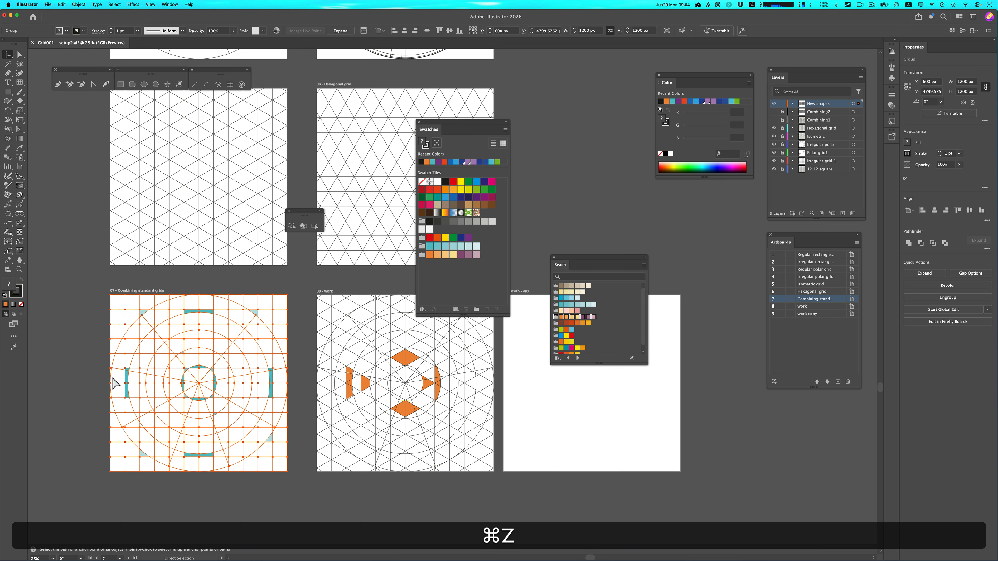
left_click(74, 4)
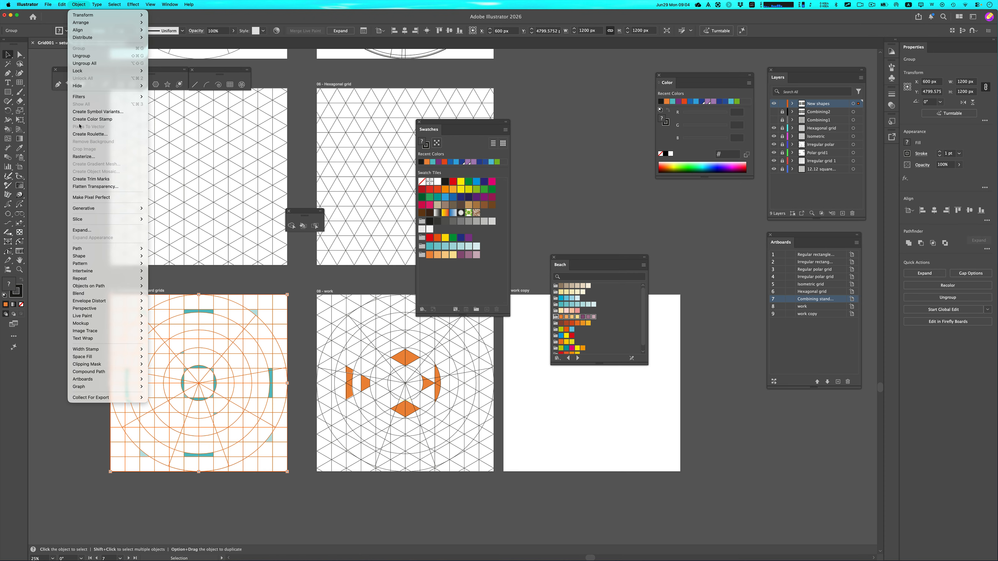
left_click(82, 230)
left_click(506, 332)
key("super+shift+g")
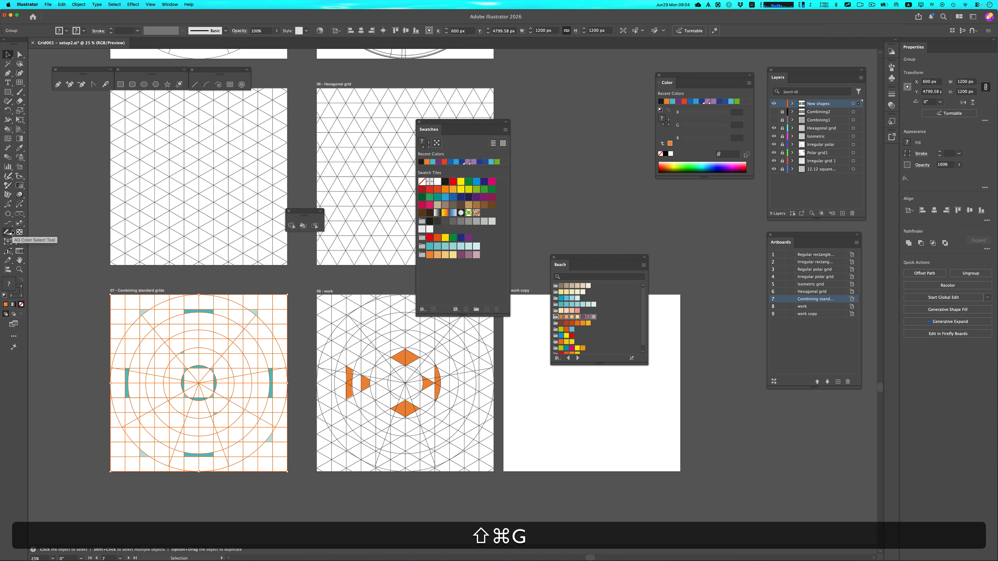
Ungroup the expanded grid's remaining nested groups so its pieces become separate paths.
left_click(71, 390)
left_click(127, 390)
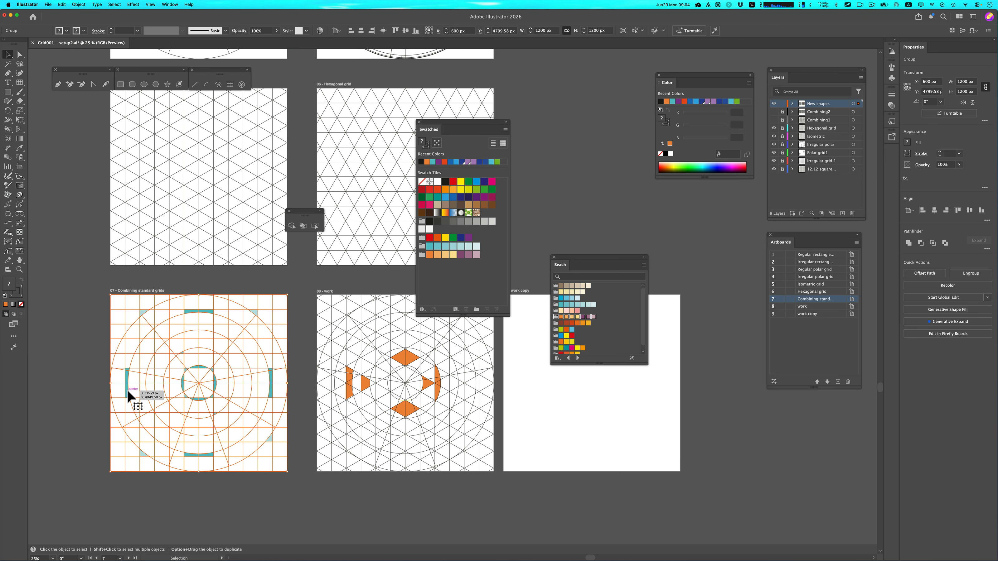
left_click_drag(125, 377, 107, 380)
key("super+z")
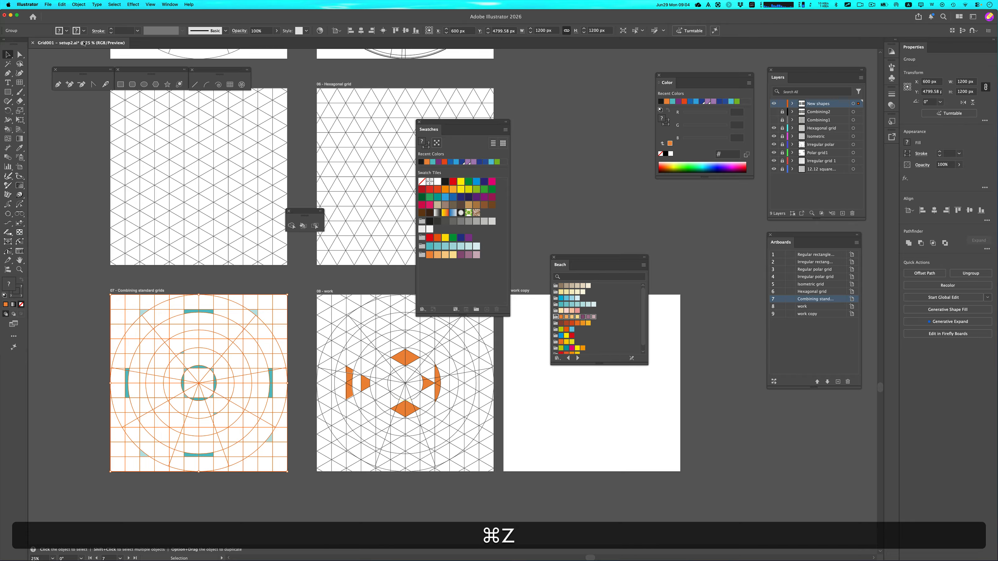
left_click(78, 4)
key("Escape")
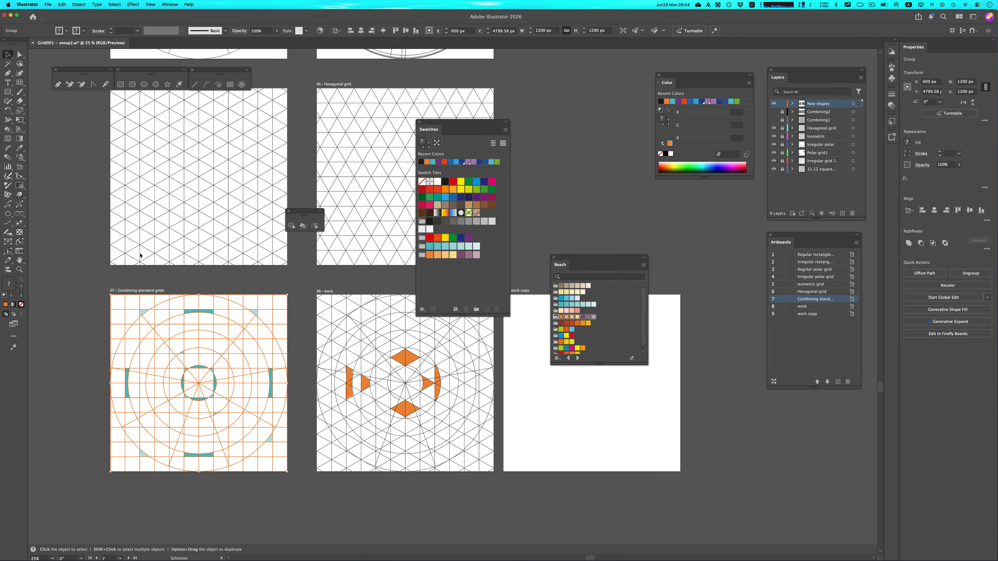
left_click(121, 375)
left_click(127, 380)
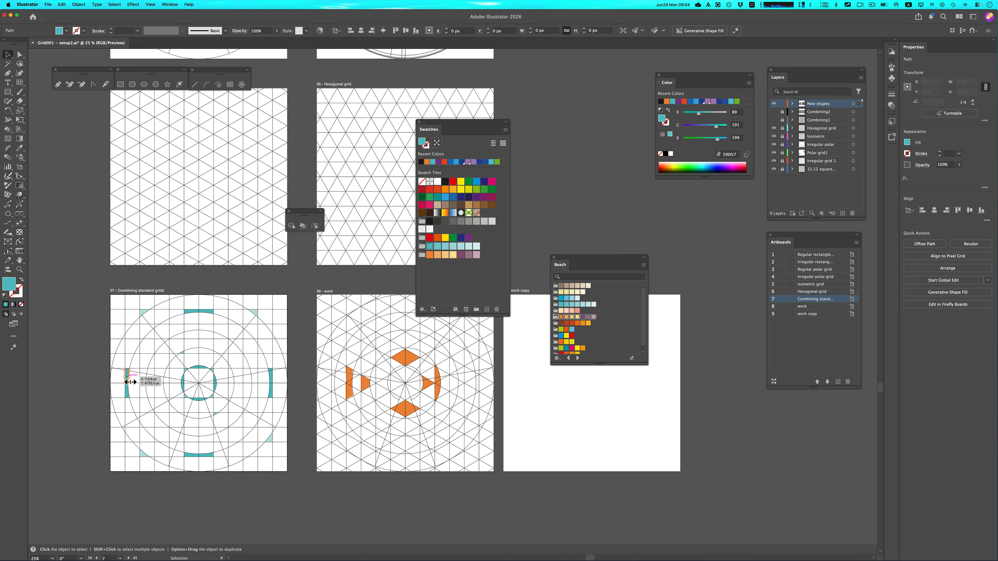
scroll(127, 379, "up", 3)
left_click(131, 420, "shift")
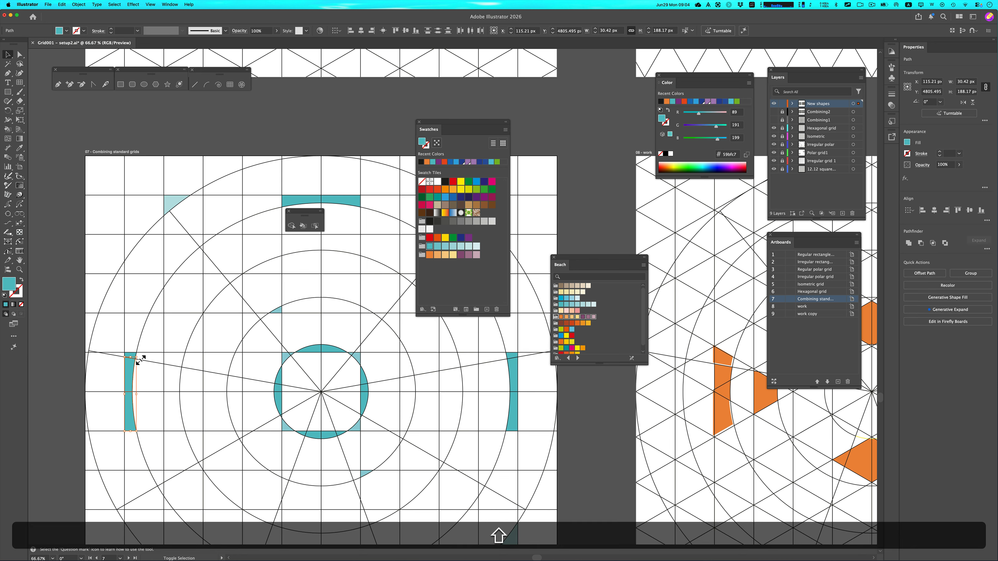
left_click(131, 352, "shift")
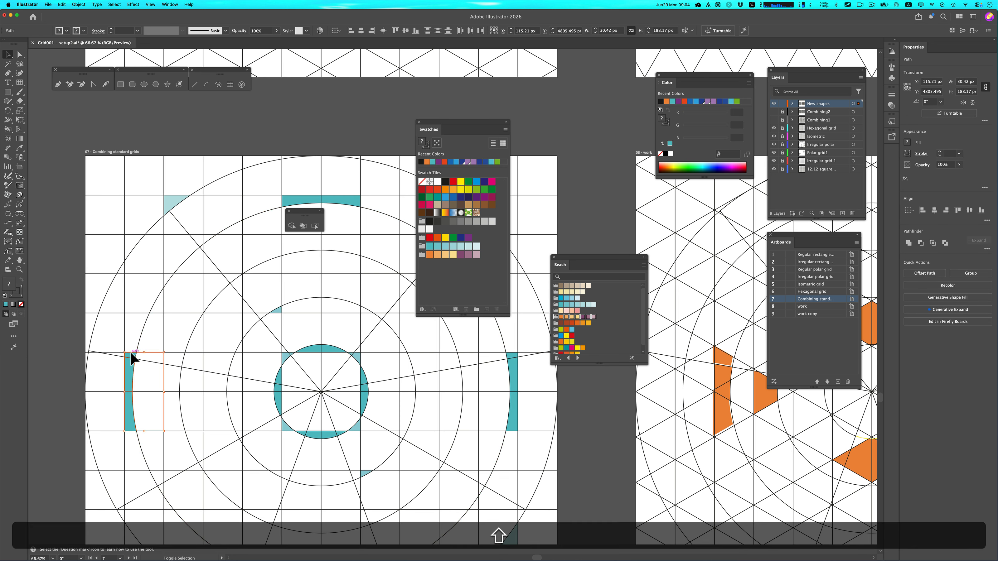
left_click(513, 407, "shift")
scroll(513, 406, "down", 3)
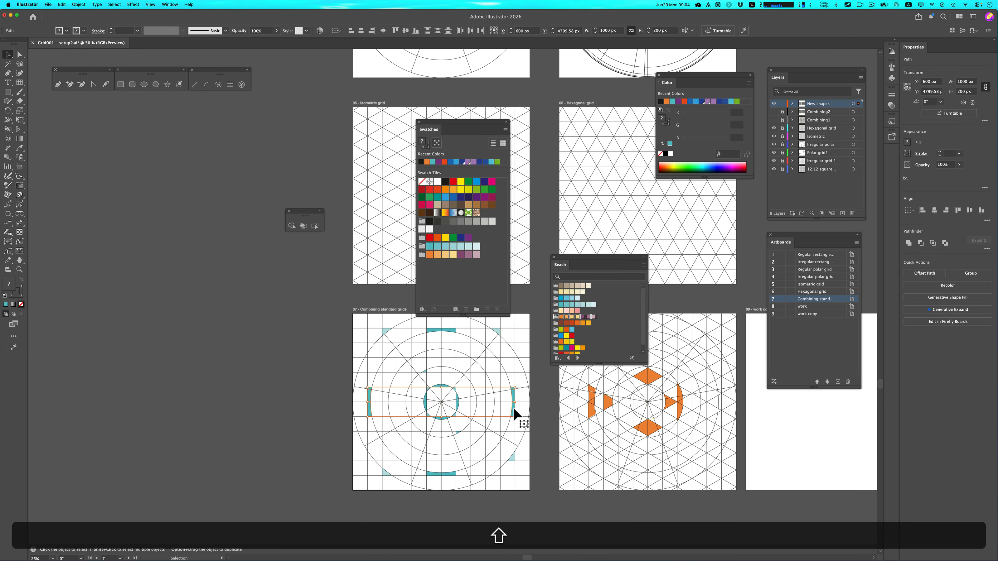
Delete the polar circles and the grid lines along the lower edge and corners of the expanded grid, keeping the teal shapes.
left_click(473, 448)
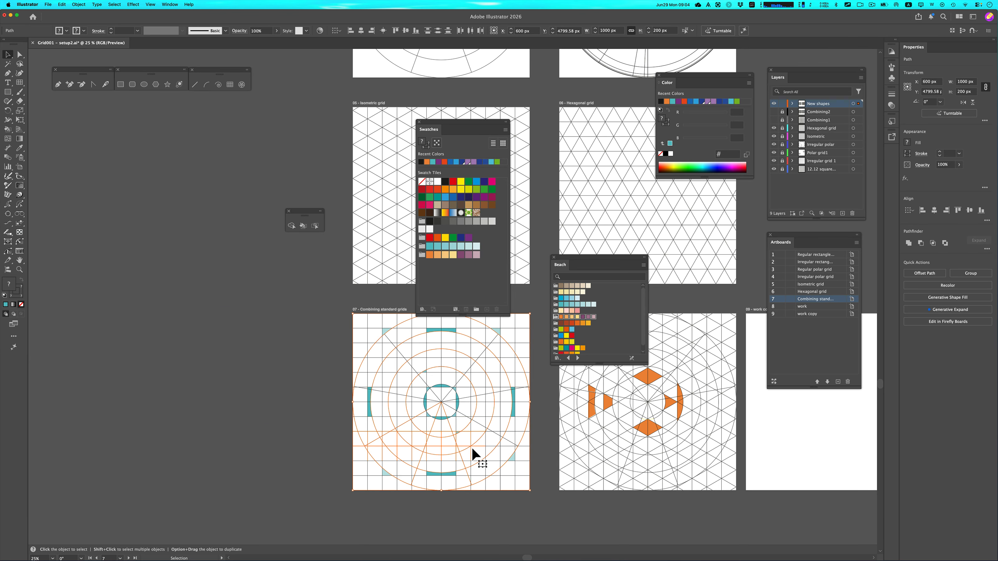
key("BackSpace")
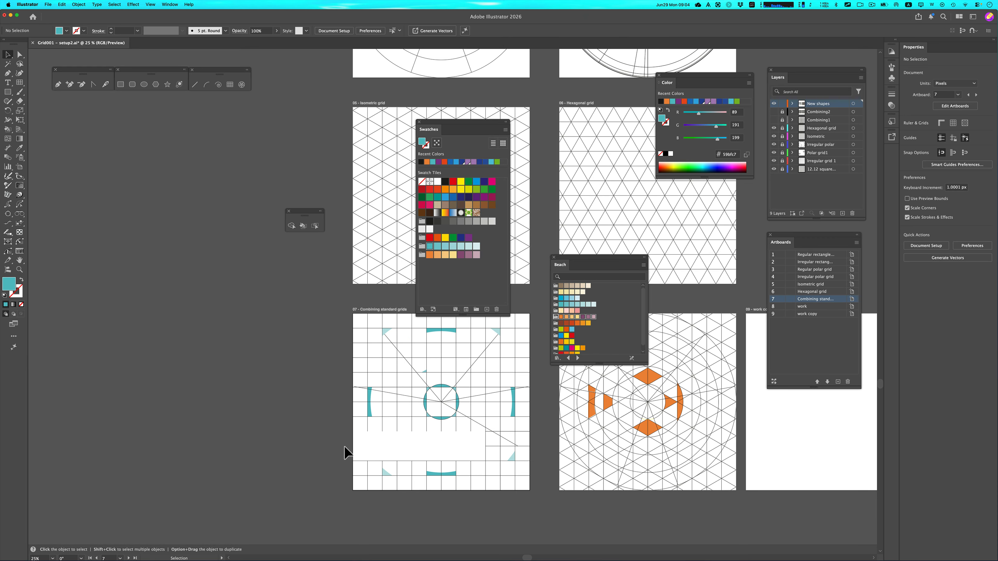
left_click_drag(346, 448, 376, 498)
key("BackSpace")
left_click_drag(405, 441, 546, 511)
key("BackSpace")
key("BackSpace")
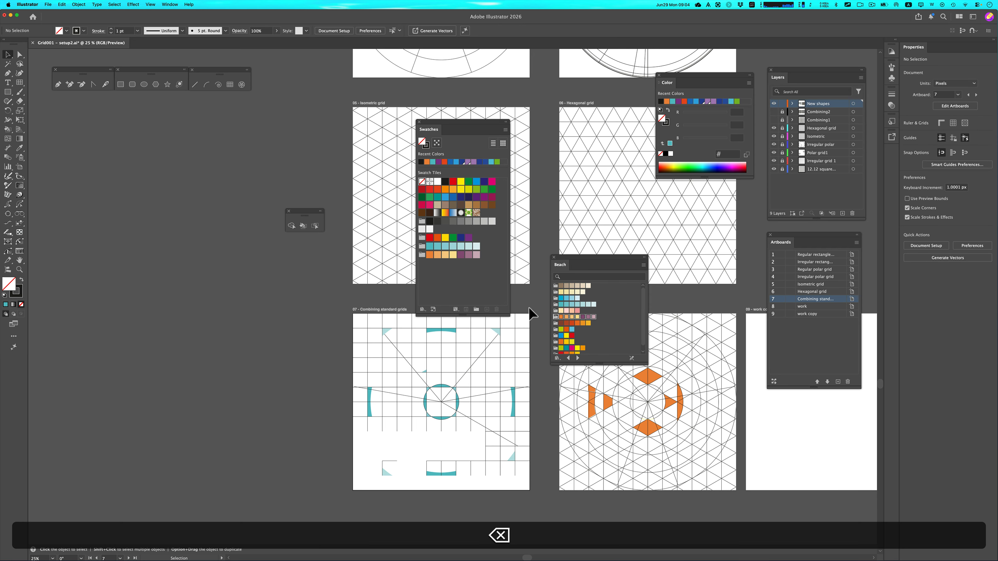
left_click(519, 498)
key("BackSpace")
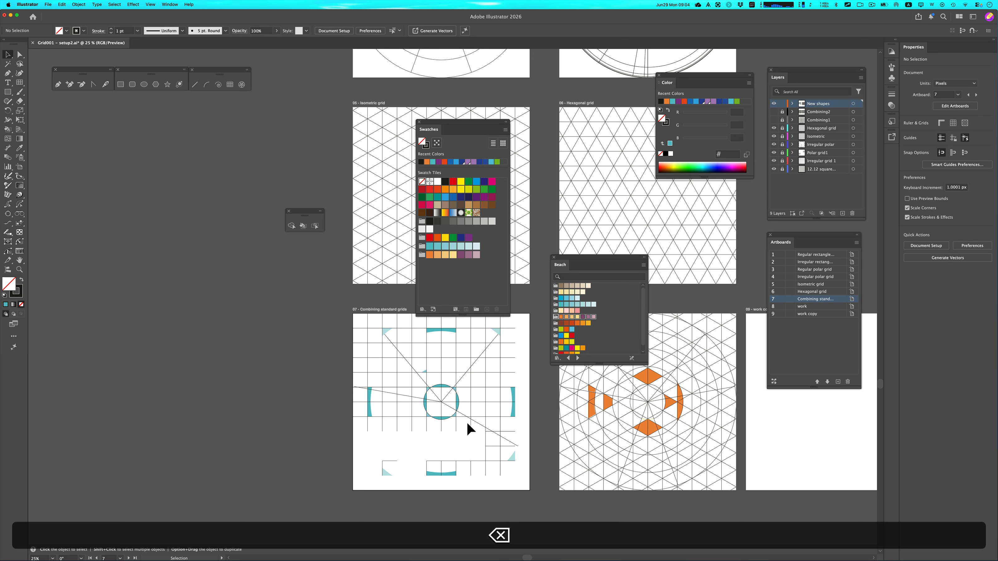
Delete the remaining grid lines in the right half of the artboard around the teal shapes.
left_click(493, 444)
key("BackSpace")
left_click_drag(457, 447, 504, 491)
key("BackSpace")
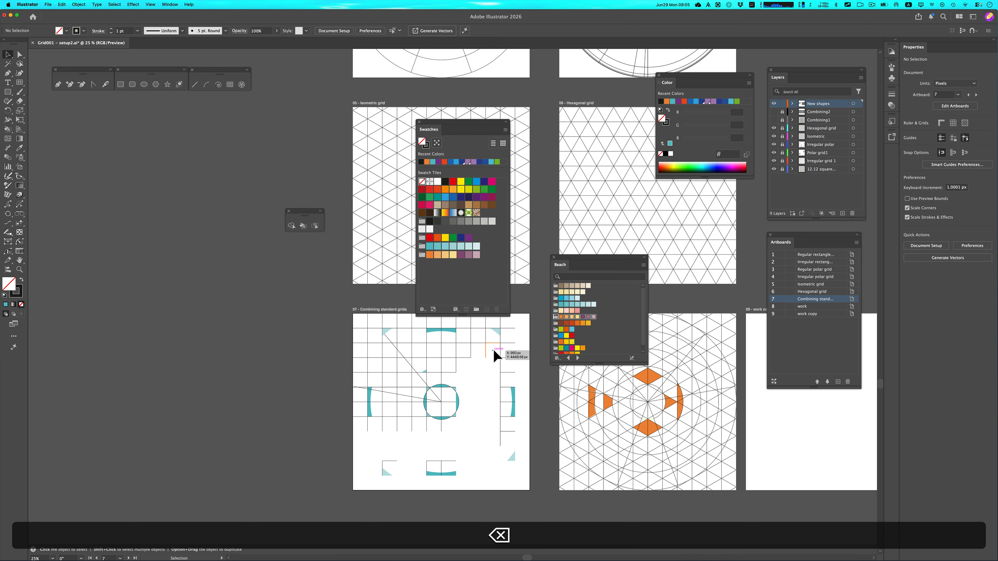
left_click(517, 376)
key("BackSpace")
left_click(501, 433)
key("BackSpace")
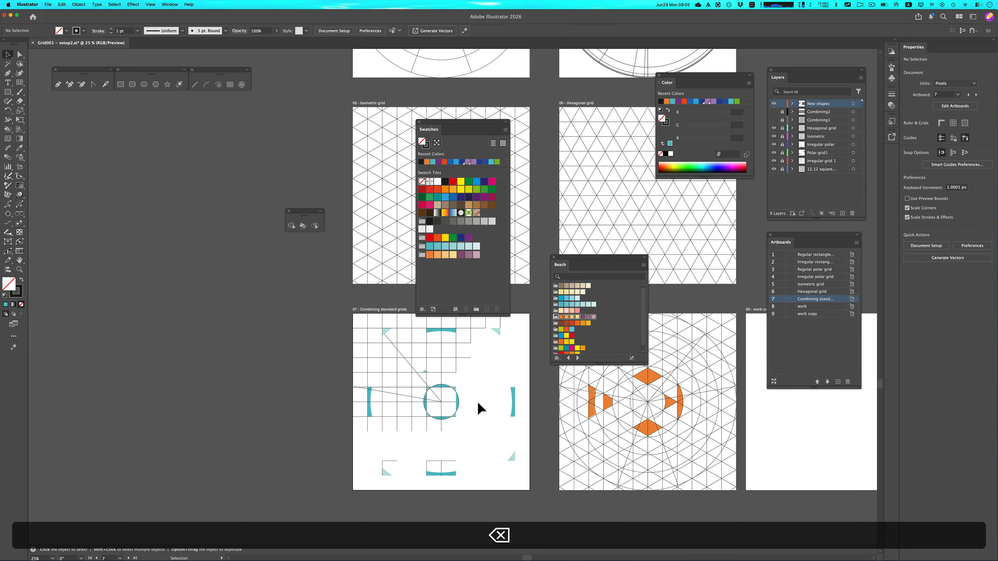
Delete the black lines beside the bottom teal shapes and the grid lines along the artboard's left side.
left_click_drag(378, 366, 411, 450)
key("BackSpace")
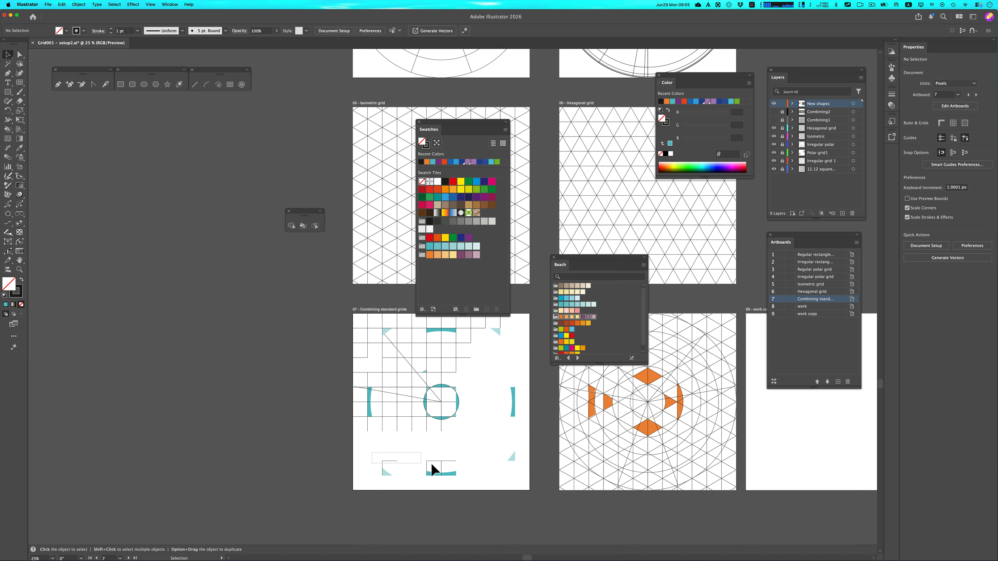
left_click(454, 462)
key("BackSpace")
left_click_drag(378, 364, 411, 440)
key("BackSpace")
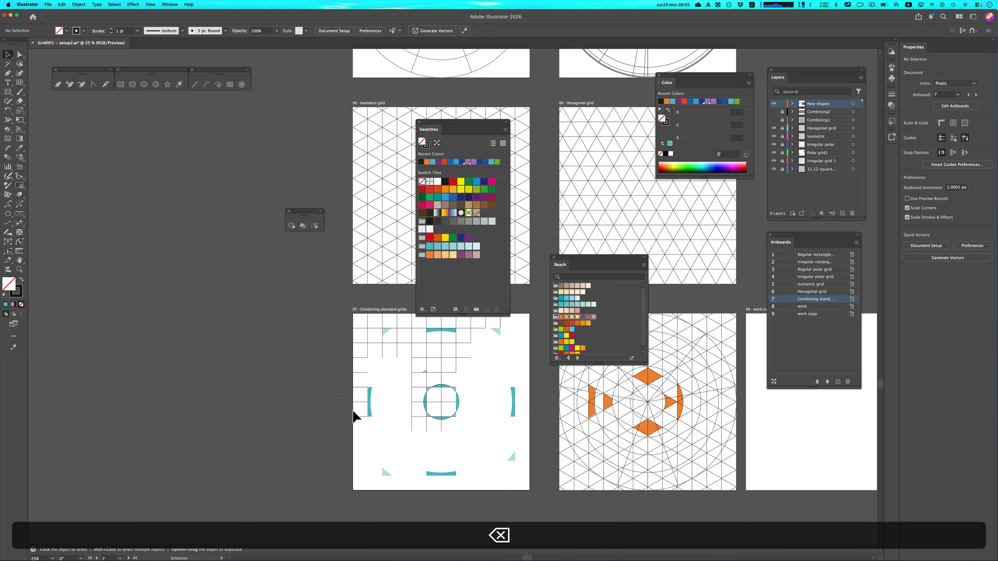
left_click(367, 427)
key("BackSpace")
left_click(379, 358)
key("BackSpace")
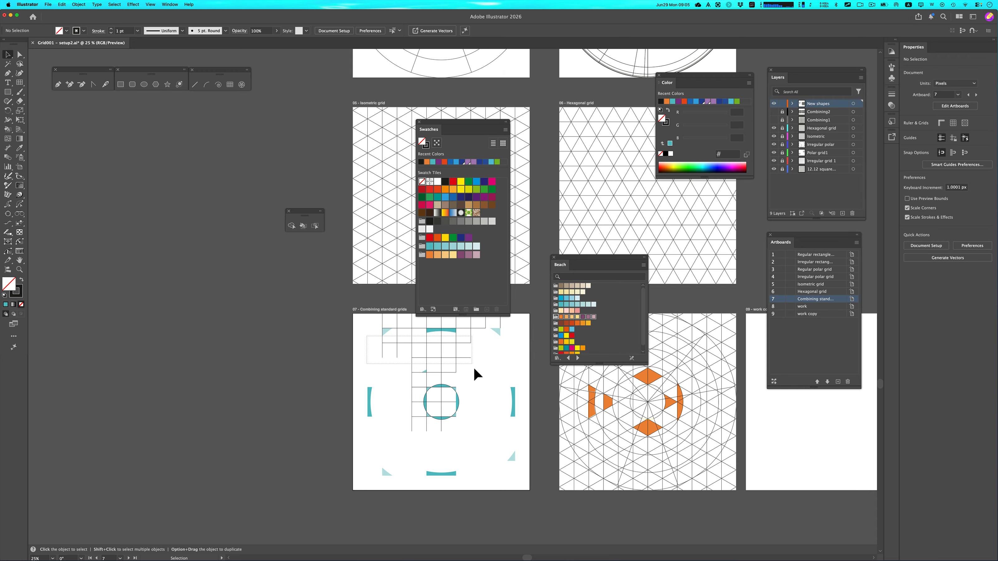
Delete the grid lines above and around the central teal circle.
left_click(479, 378)
key("BackSpace")
left_click_drag(399, 373, 447, 414)
key("BackSpace")
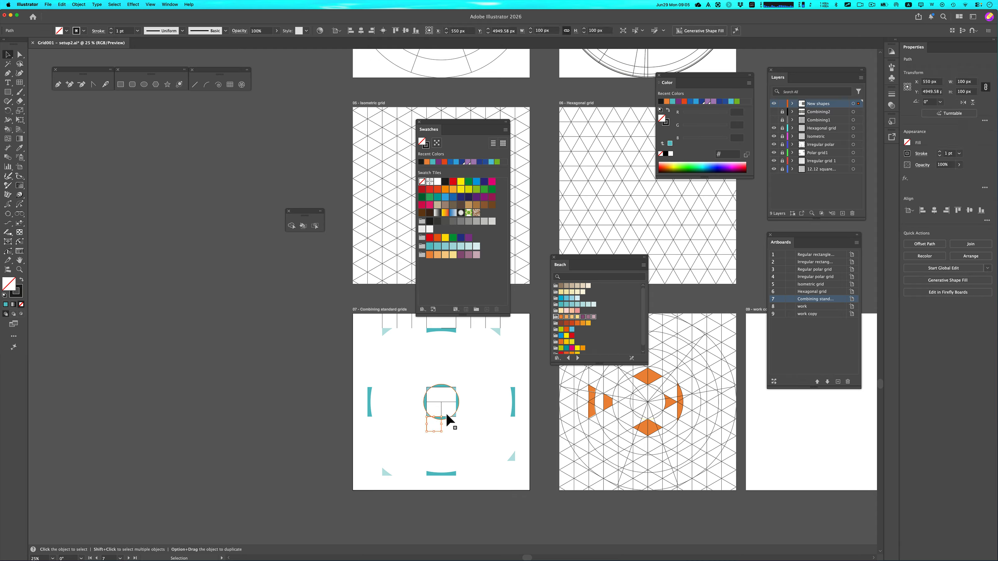
Delete the leftover square below the central circle and the strip of grid lines along the artboard's upper edge.
left_click(448, 438)
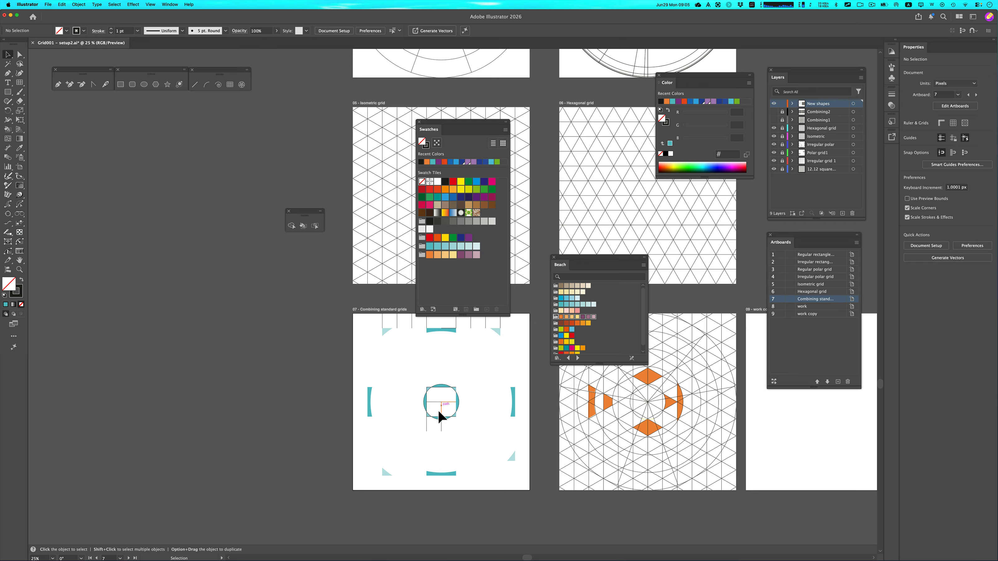
left_click_drag(426, 428, 429, 430)
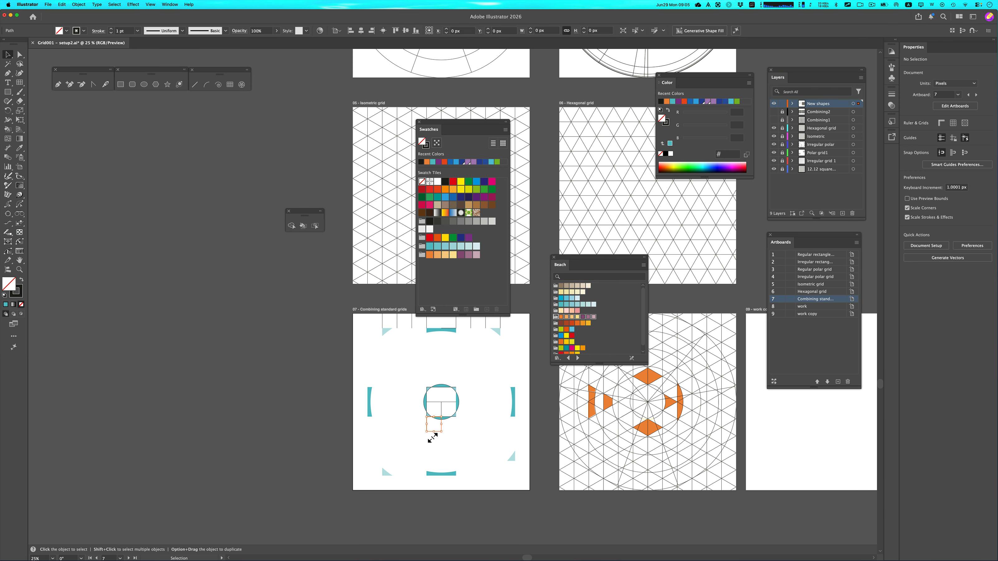
key("BackSpace")
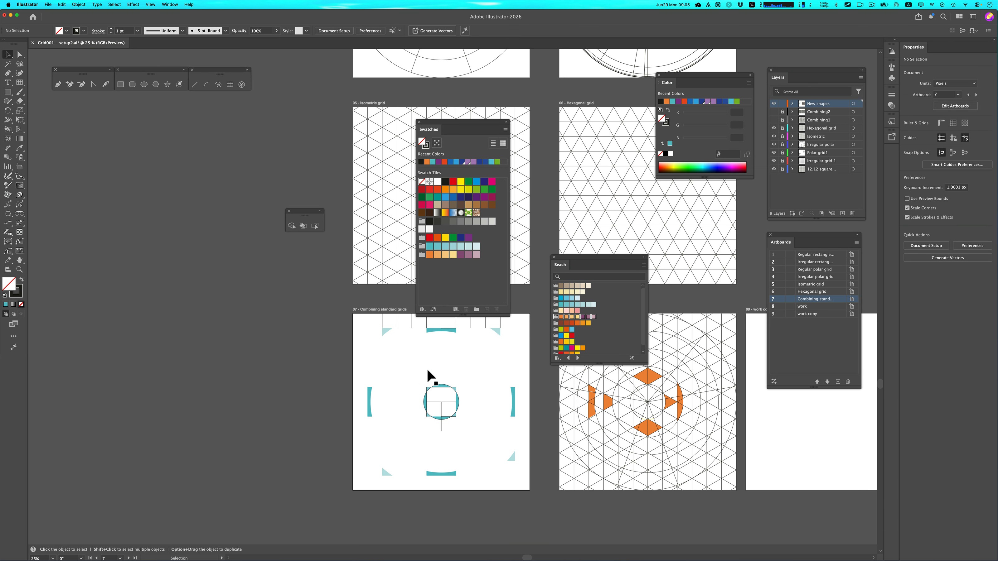
left_click_drag(372, 320, 510, 327)
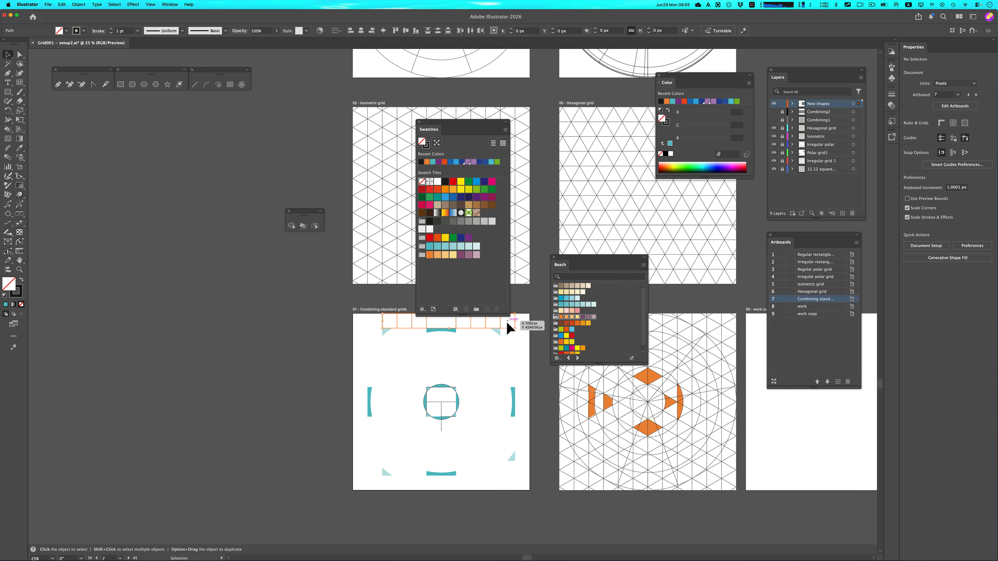
key("BackSpace")
Copy all the teal shapes, paste them in the centre of the work copy artboard, and move the Beach swatches clear of it.
left_click_drag(354, 322, 523, 486)
key("super+c")
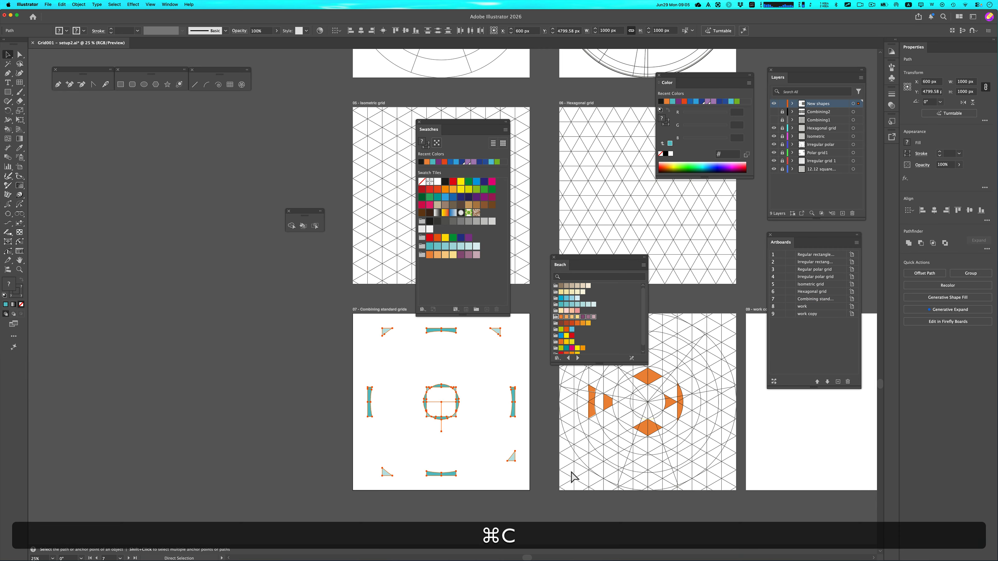
left_click(806, 313)
key("space")
left_click_drag(779, 432, 419, 441)
key("shift+super+v")
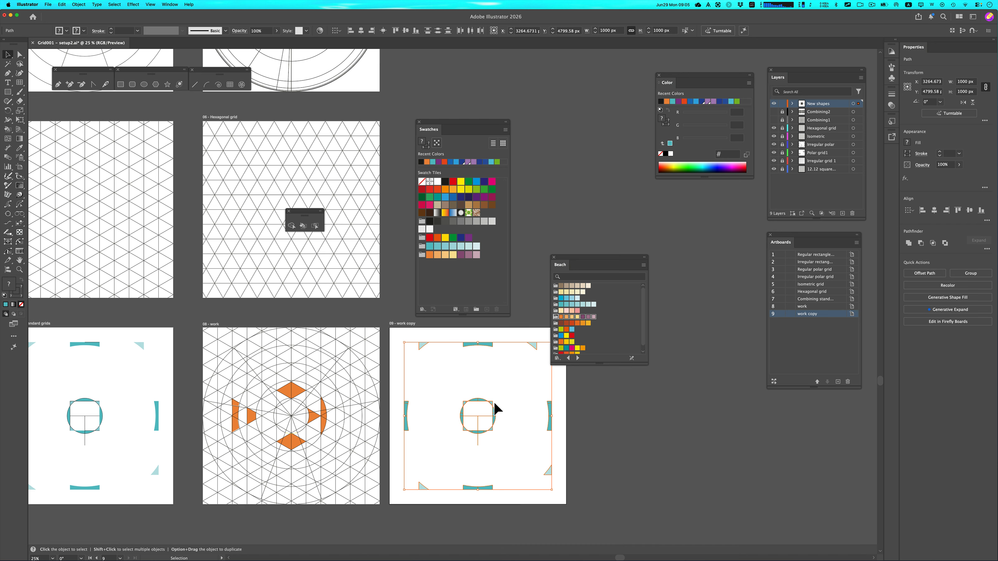
left_click_drag(586, 258, 624, 204)
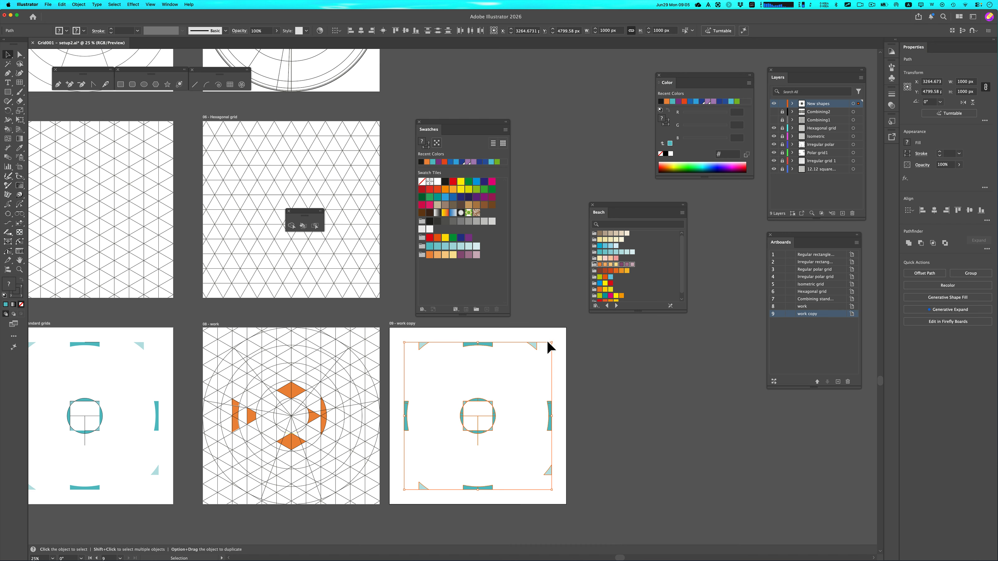
Try rotating the pasted teal shapes freehand on the work copy artboard and undo the rotation.
left_click_drag(555, 342, 559, 357)
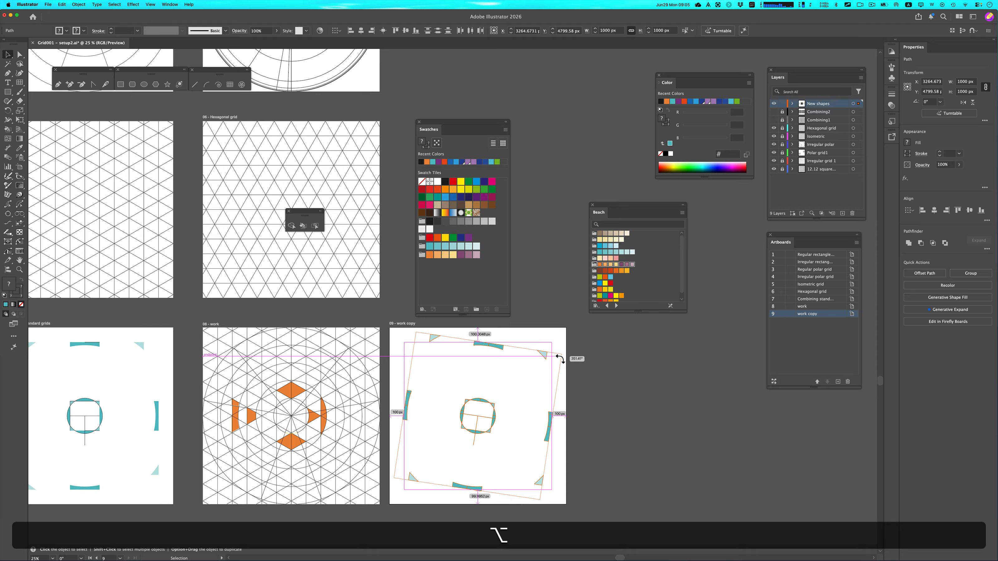
key("super+alt+z")
key("super+z")
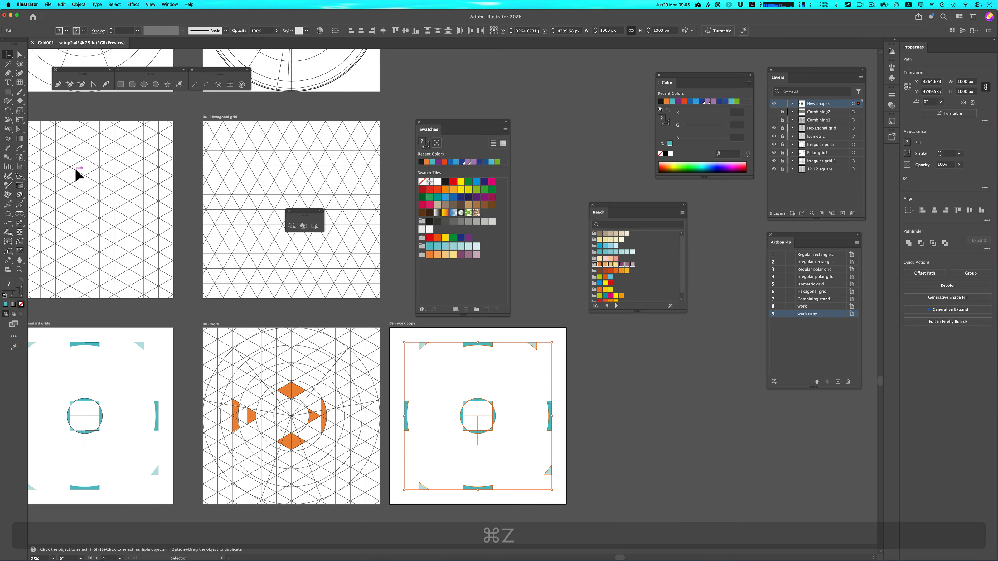
Create a copy of the pasted teal shapes rotated by 22.5° about their centre.
left_click(8, 113)
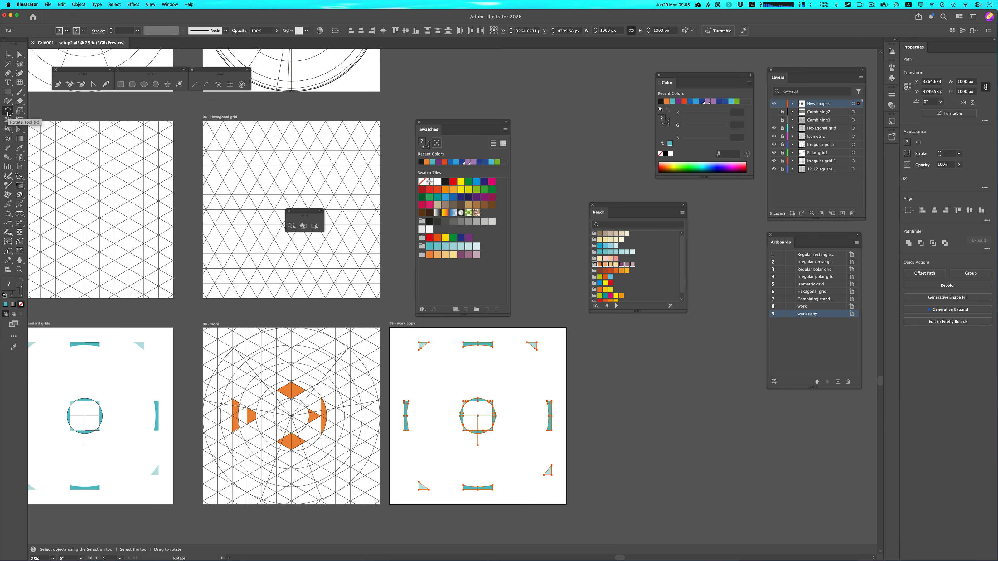
double_click(8, 113)
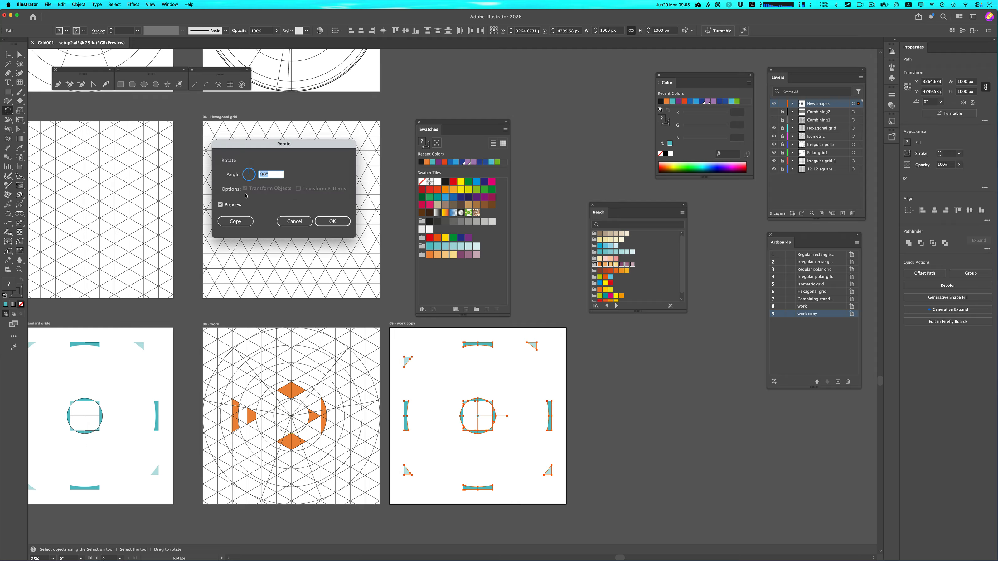
type("22.5")
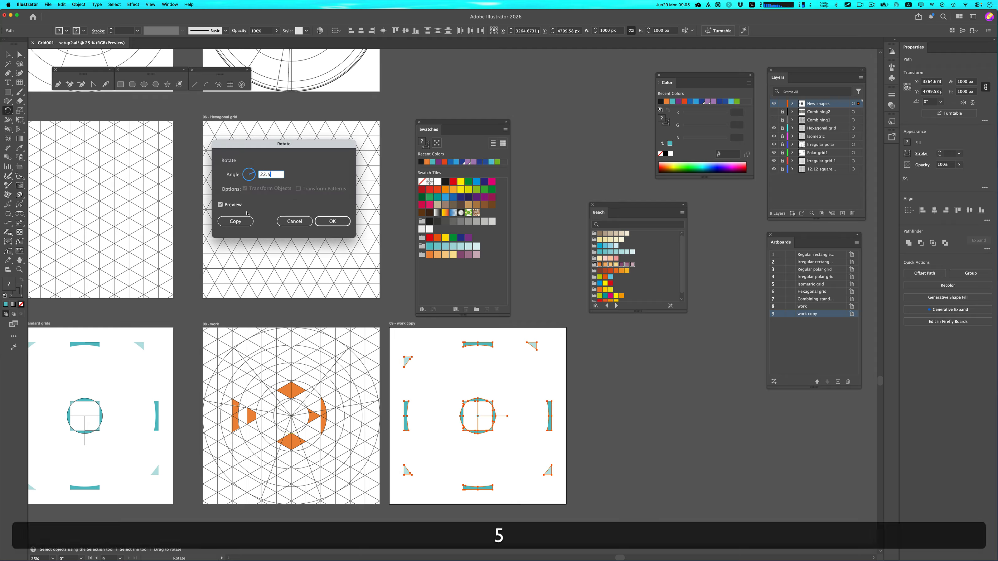
left_click(235, 221)
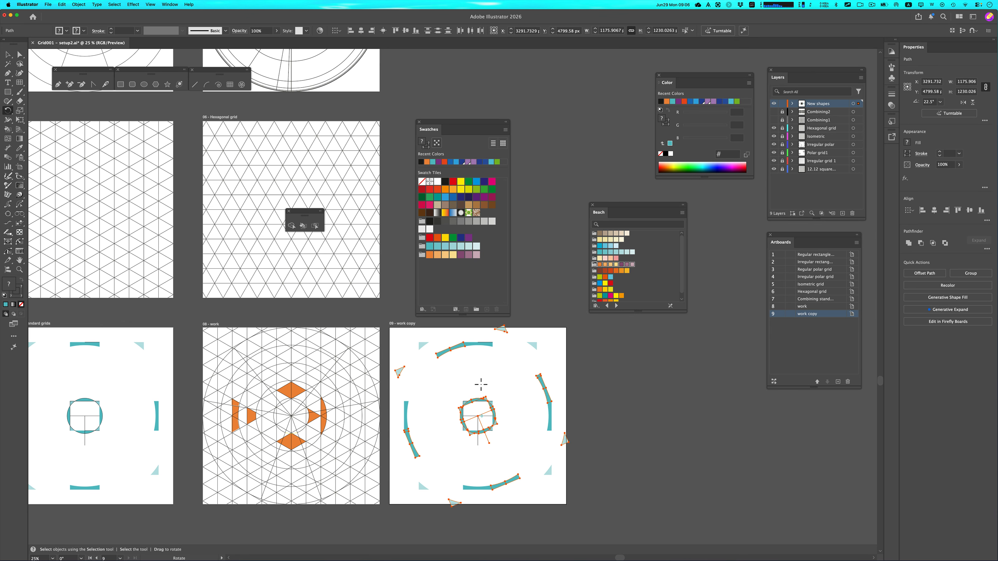
Repeat the 22.5° rotated copy until the outer teal arcs close into a full ring, and deselect the artwork.
key("super+d")
key("super+d")
key("super+d")
key("super+d")
key("super+d")
key("super+d")
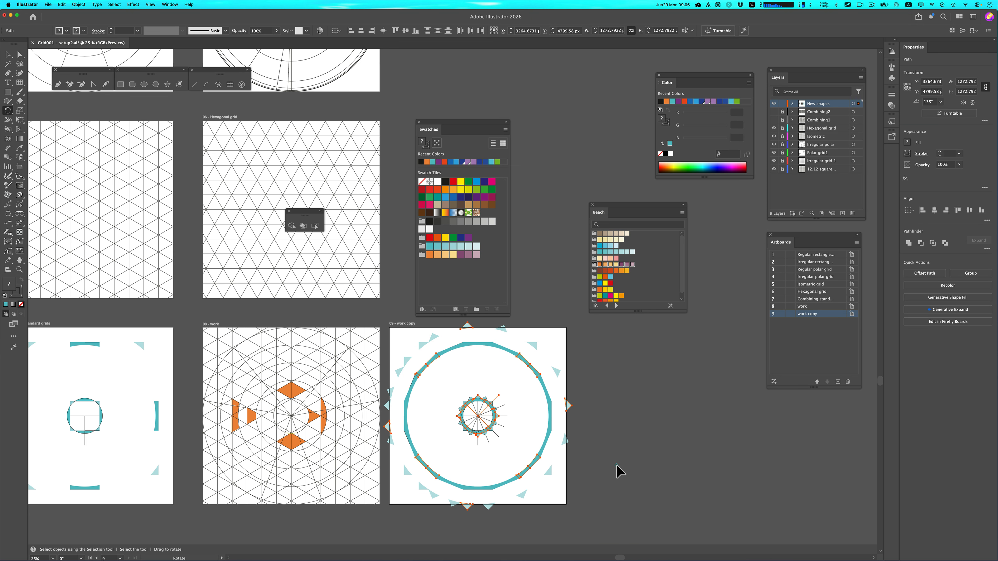
scroll(619, 469, "up", 1)
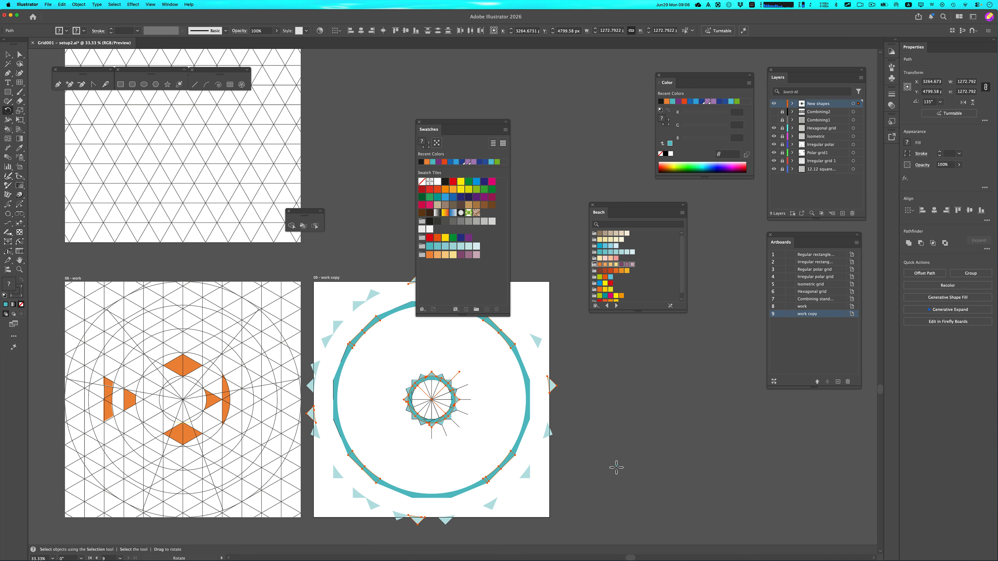
key("v")
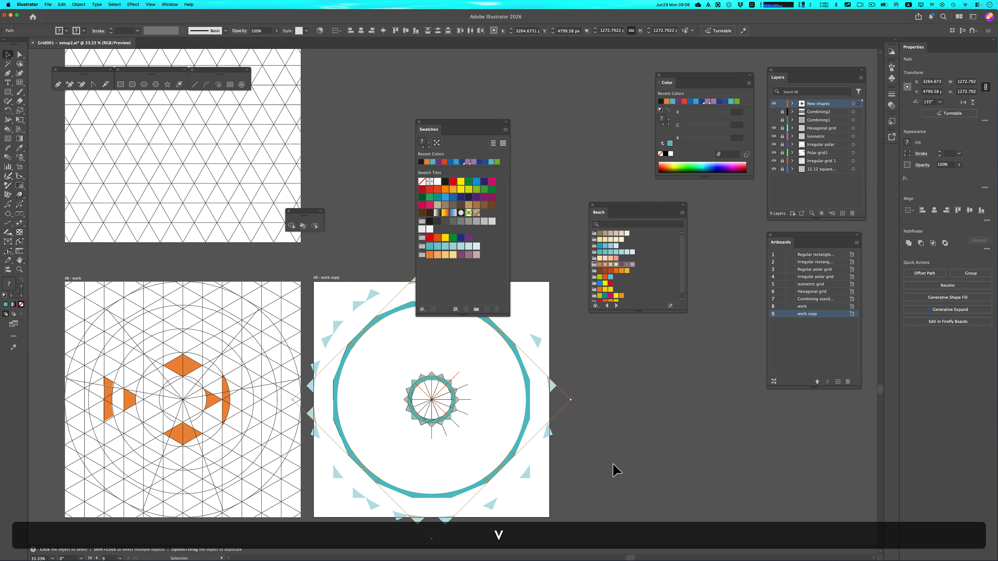
left_click(615, 469)
scroll(384, 456, "down", 1)
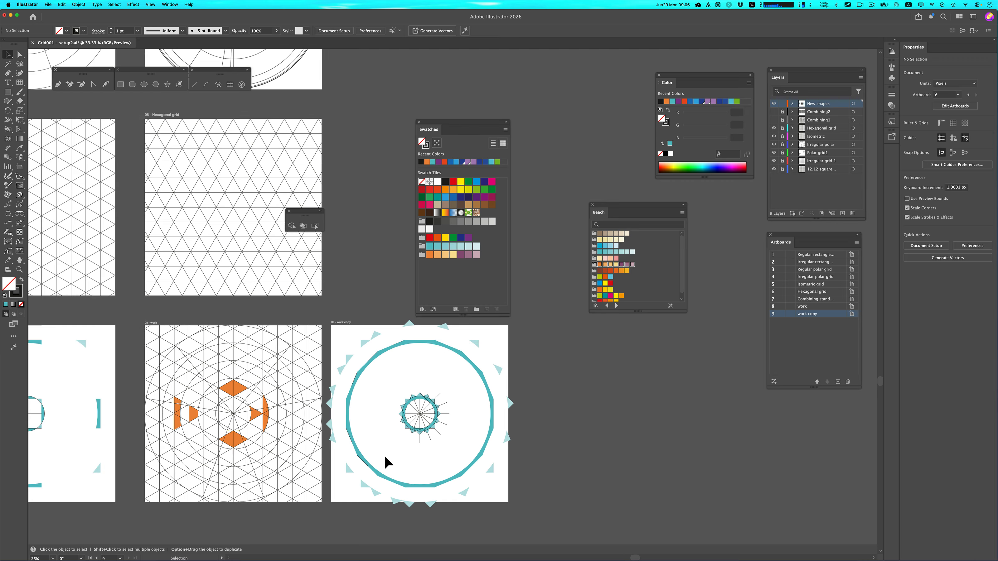
scroll(422, 454, "up", 1)
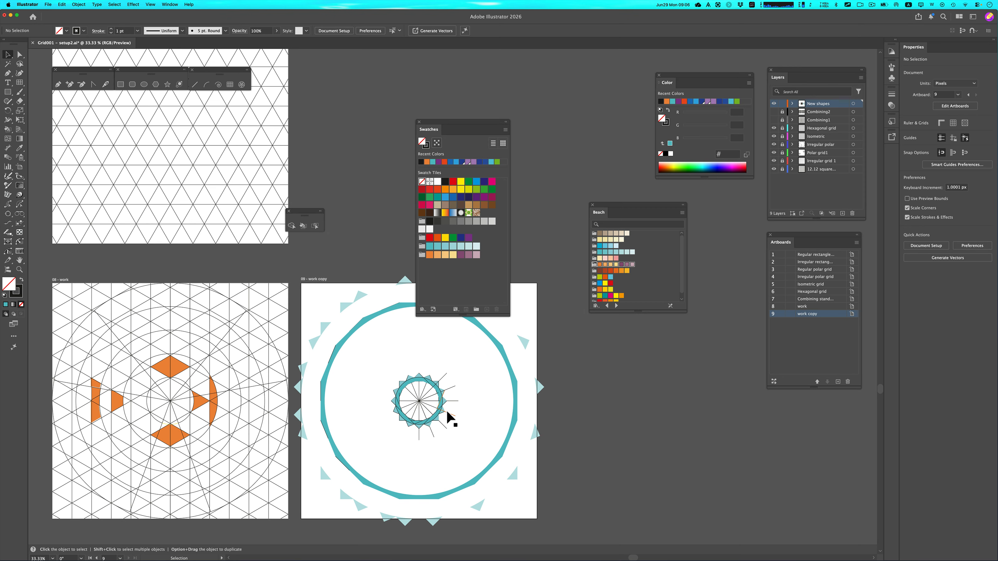
Reselect the last rotated copy, keep repeating the rotation until the central spokes run all the way round, and deselect.
key("super+z")
key("super+d")
key("super+d")
key("super+d")
key("super+d")
key("super+d")
key("super+d")
key("super+d")
key("super+d")
key("super+d")
key("super+d")
key("super+d")
key("super+d")
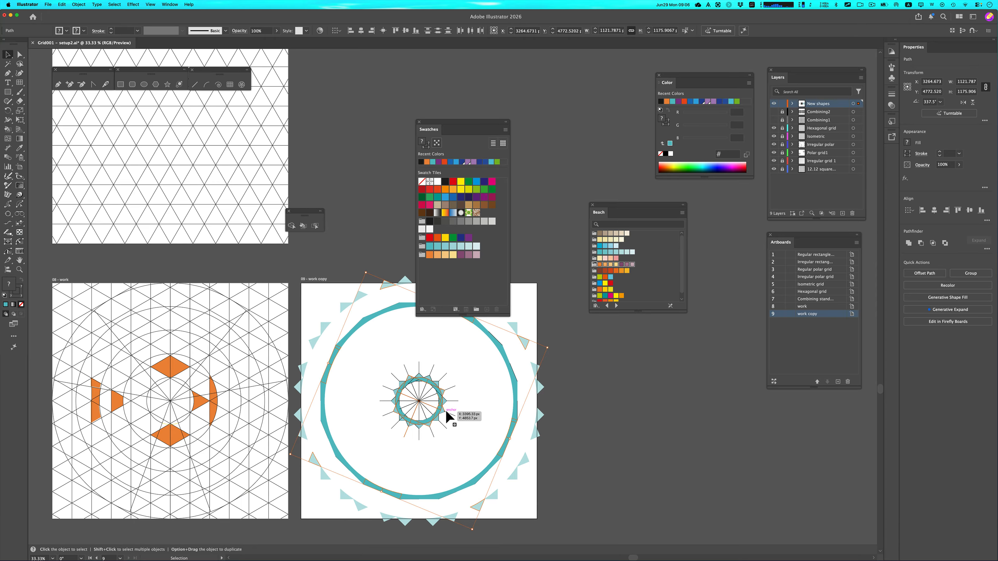
scroll(595, 448, "down", 2)
left_click(596, 449)
scroll(608, 458, "up", 1)
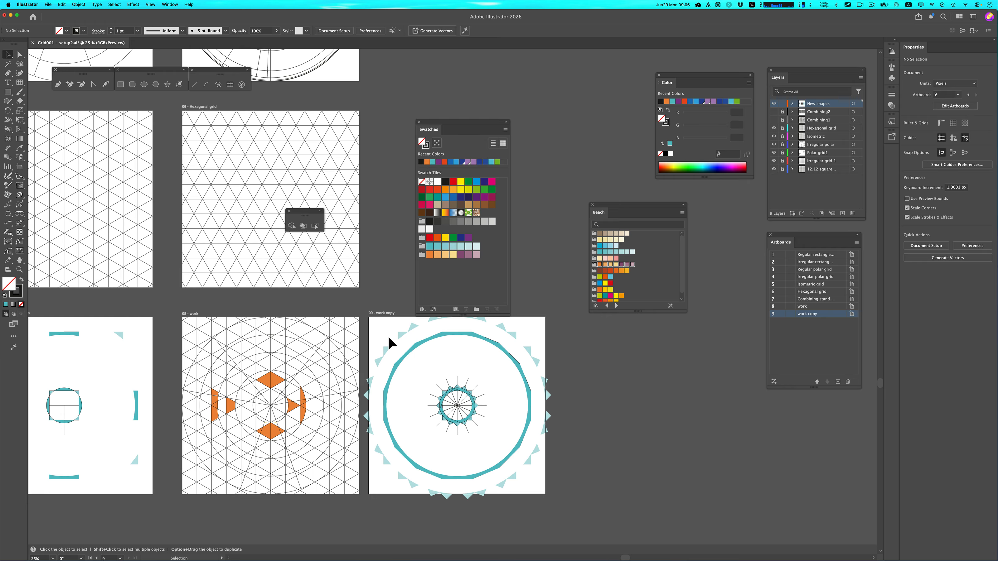
Delete the large outer ring and all the pale triangles around it on the work copy artboard, keeping the central spoked ring.
left_click_drag(403, 341, 442, 364)
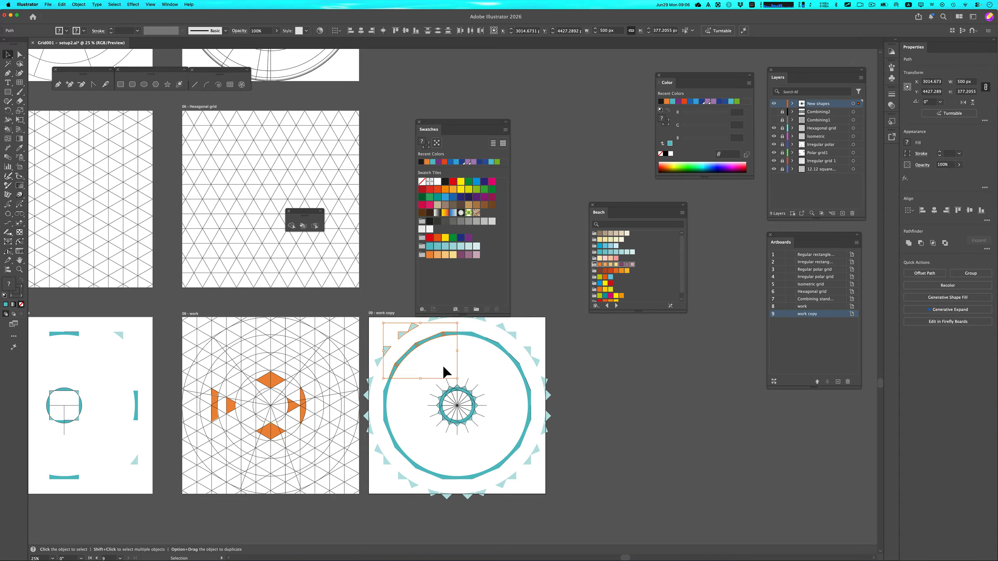
key("BackSpace")
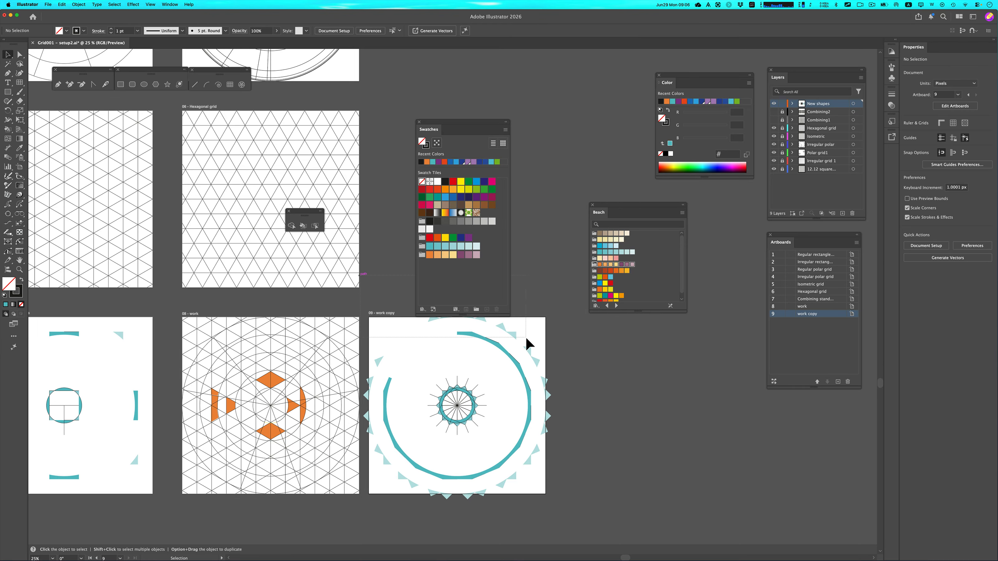
key("BackSpace")
left_click_drag(549, 370, 569, 490)
key("BackSpace")
left_click_drag(367, 460, 509, 510)
key("BackSpace")
left_click_drag(362, 370, 411, 455)
key("BackSpace")
Group the central spoked ring, and make one version near the artboard's upper-left corner and a reduced one about 154 px wide near the centre.
left_click_drag(419, 354, 492, 449)
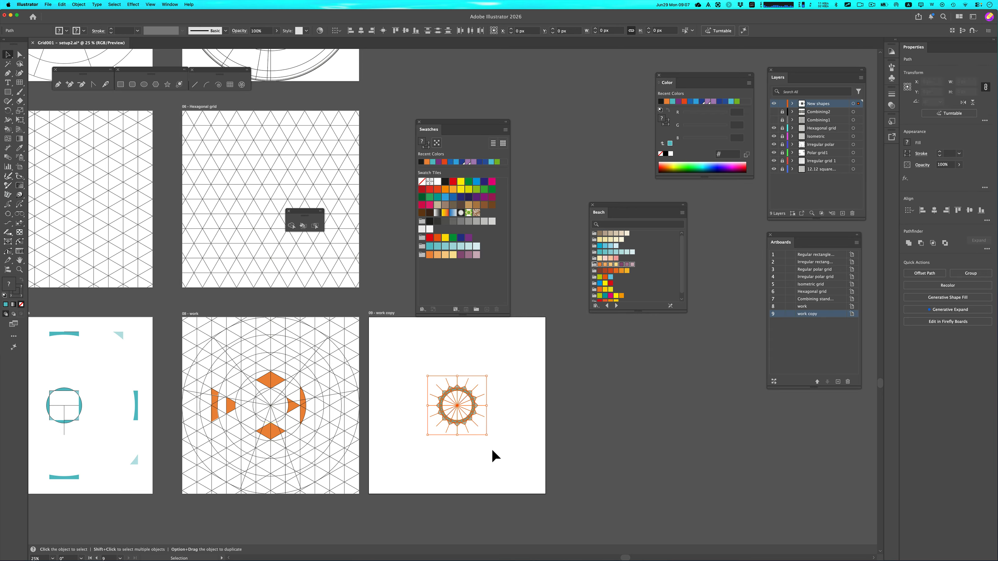
key("super+g")
scroll(472, 424, "up", 2)
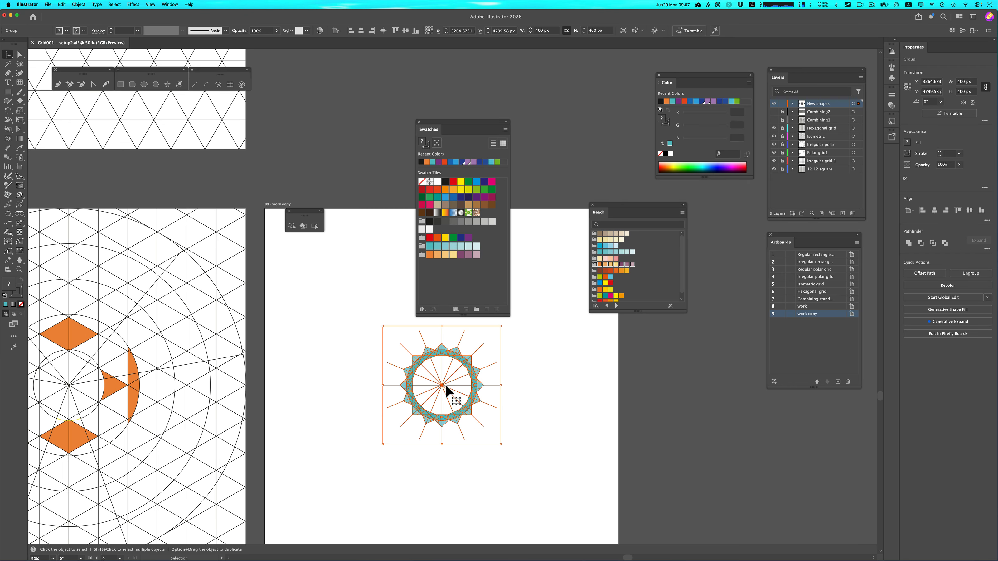
left_click_drag(436, 380, 496, 417)
left_click_drag(557, 478, 485, 405)
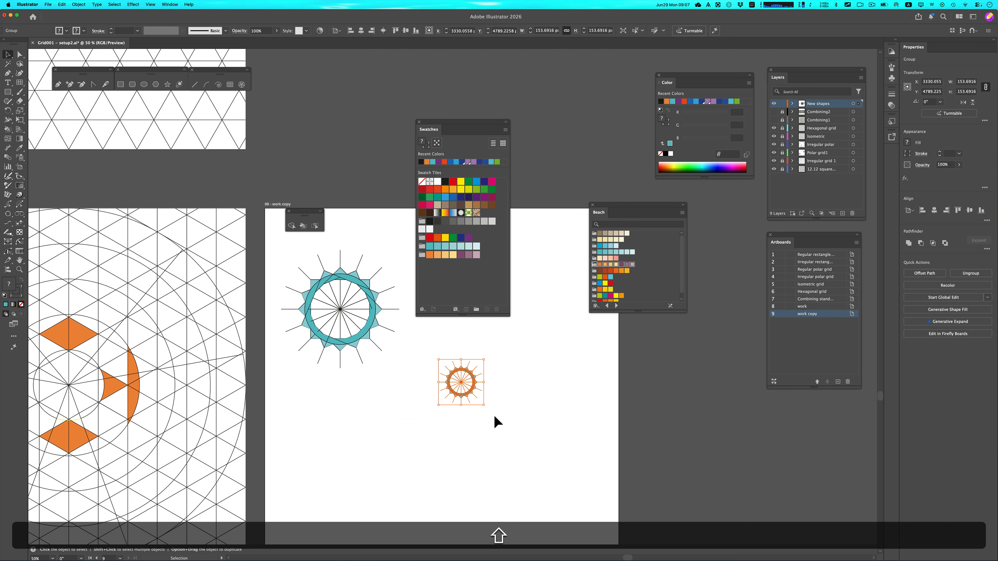
Add another copy of the spoked ring in the artboard's lower-left area, sized between the other two, and deselect it.
scroll(494, 415, "up", 1)
left_click_drag(453, 376, 387, 505)
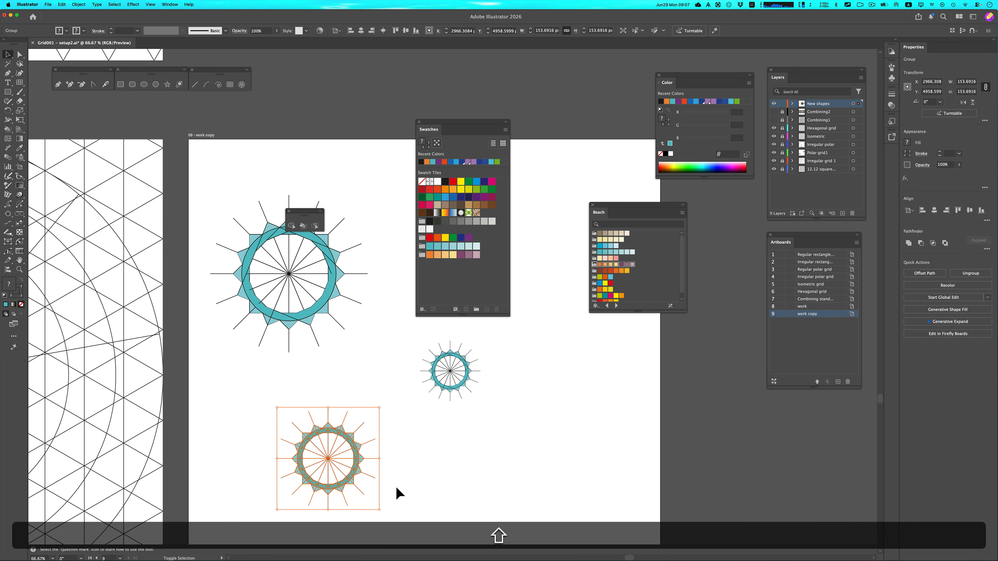
scroll(412, 447, "down", 1)
scroll(412, 444, "down", 1)
left_click(481, 433)
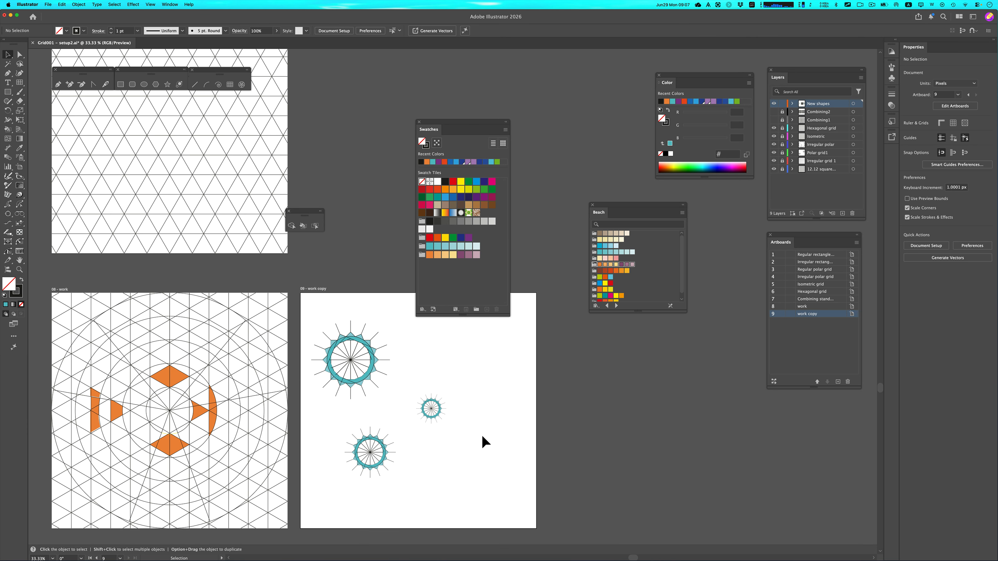